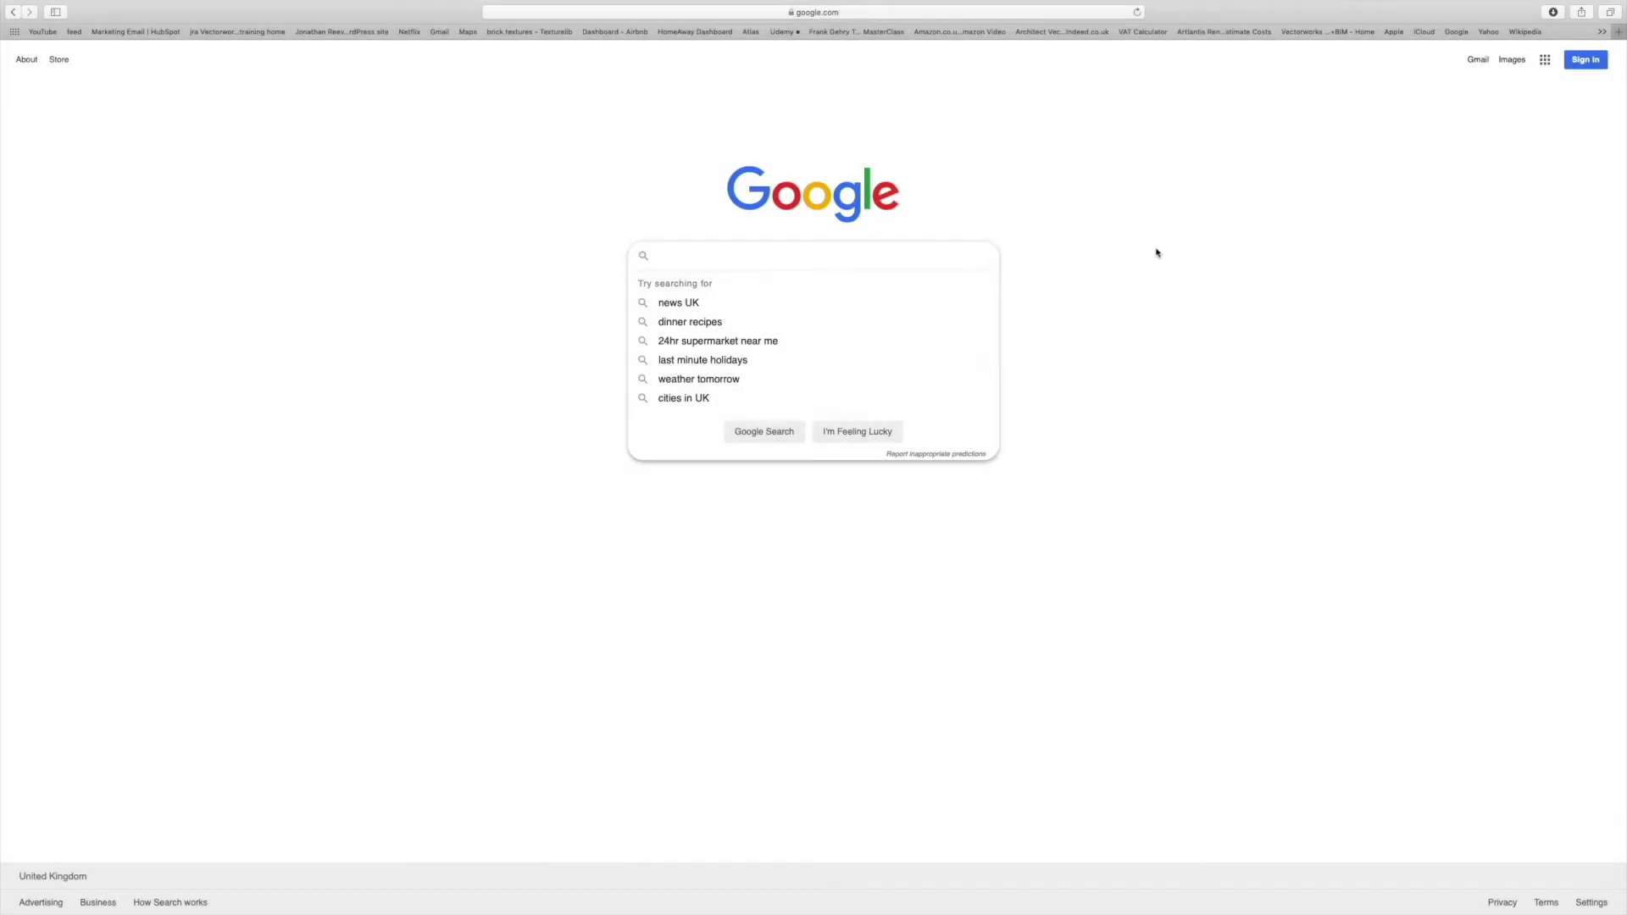
# Step: Search Google for "sketchup warehouse" and open the 3D Warehouse site
pyautogui.write('sketchu')
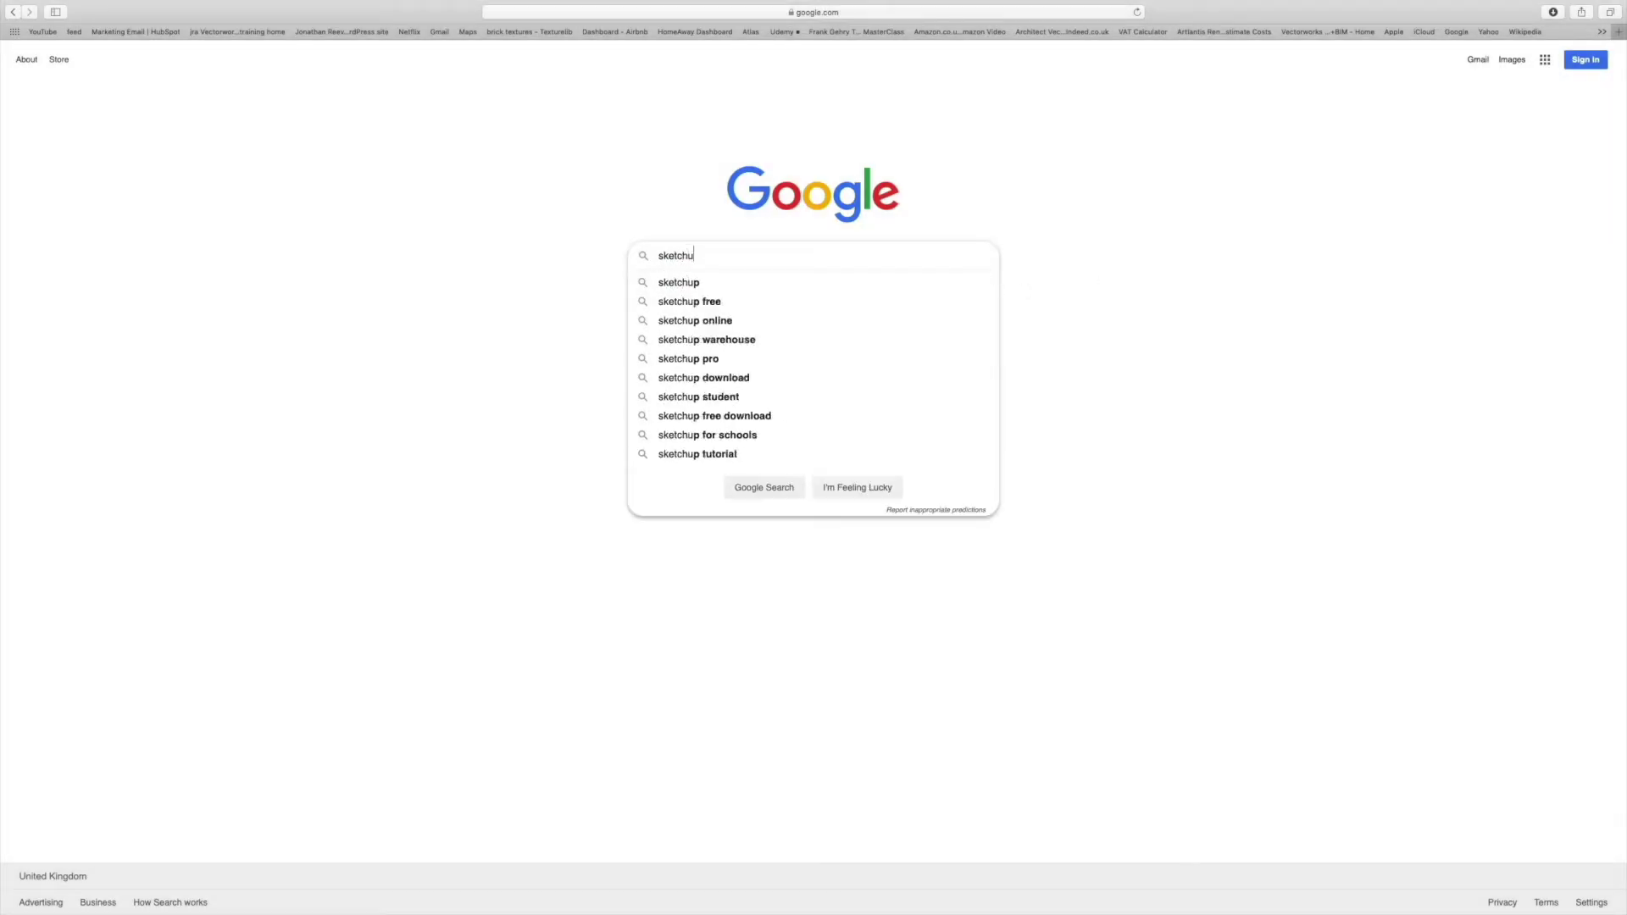
pyautogui.write('p')
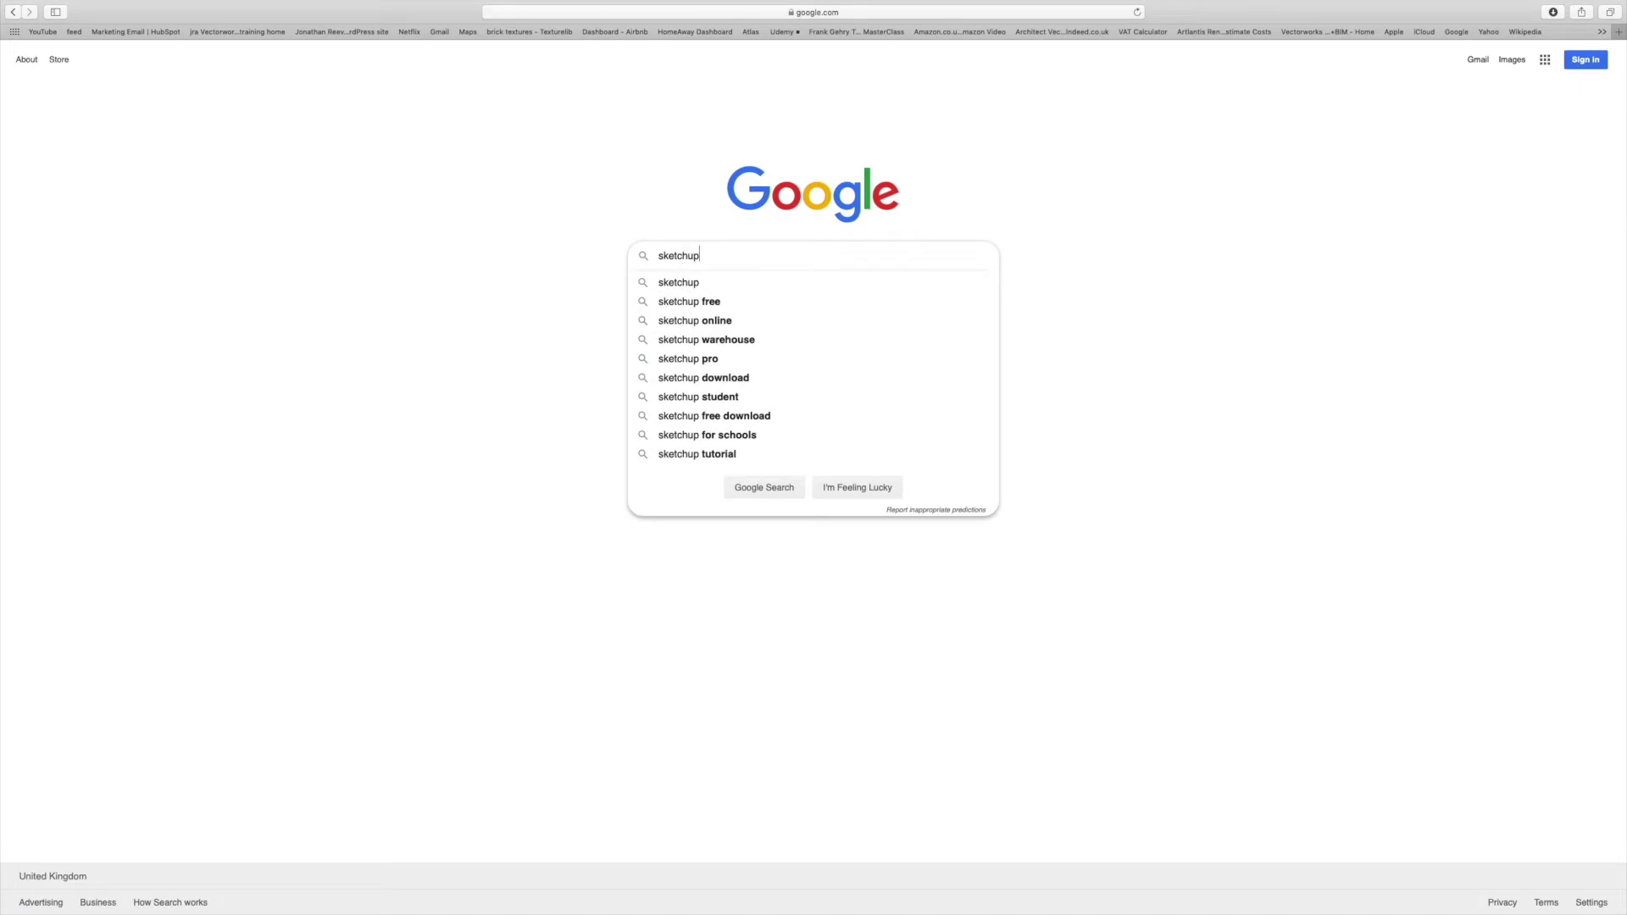
pyautogui.click(750, 339)
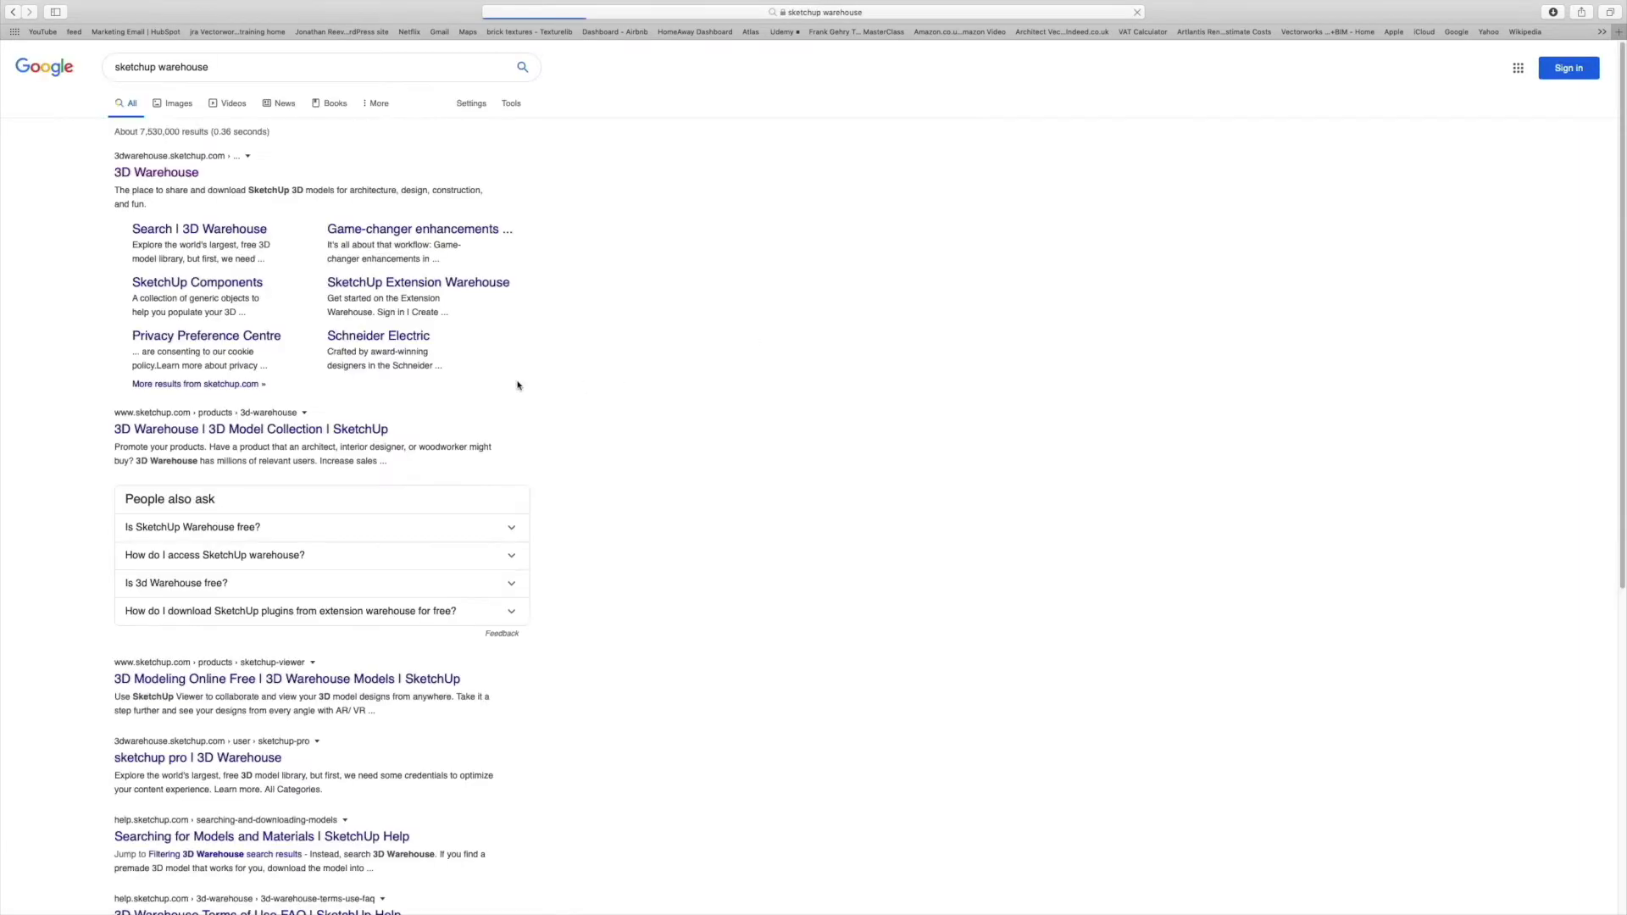
pyautogui.click(179, 174)
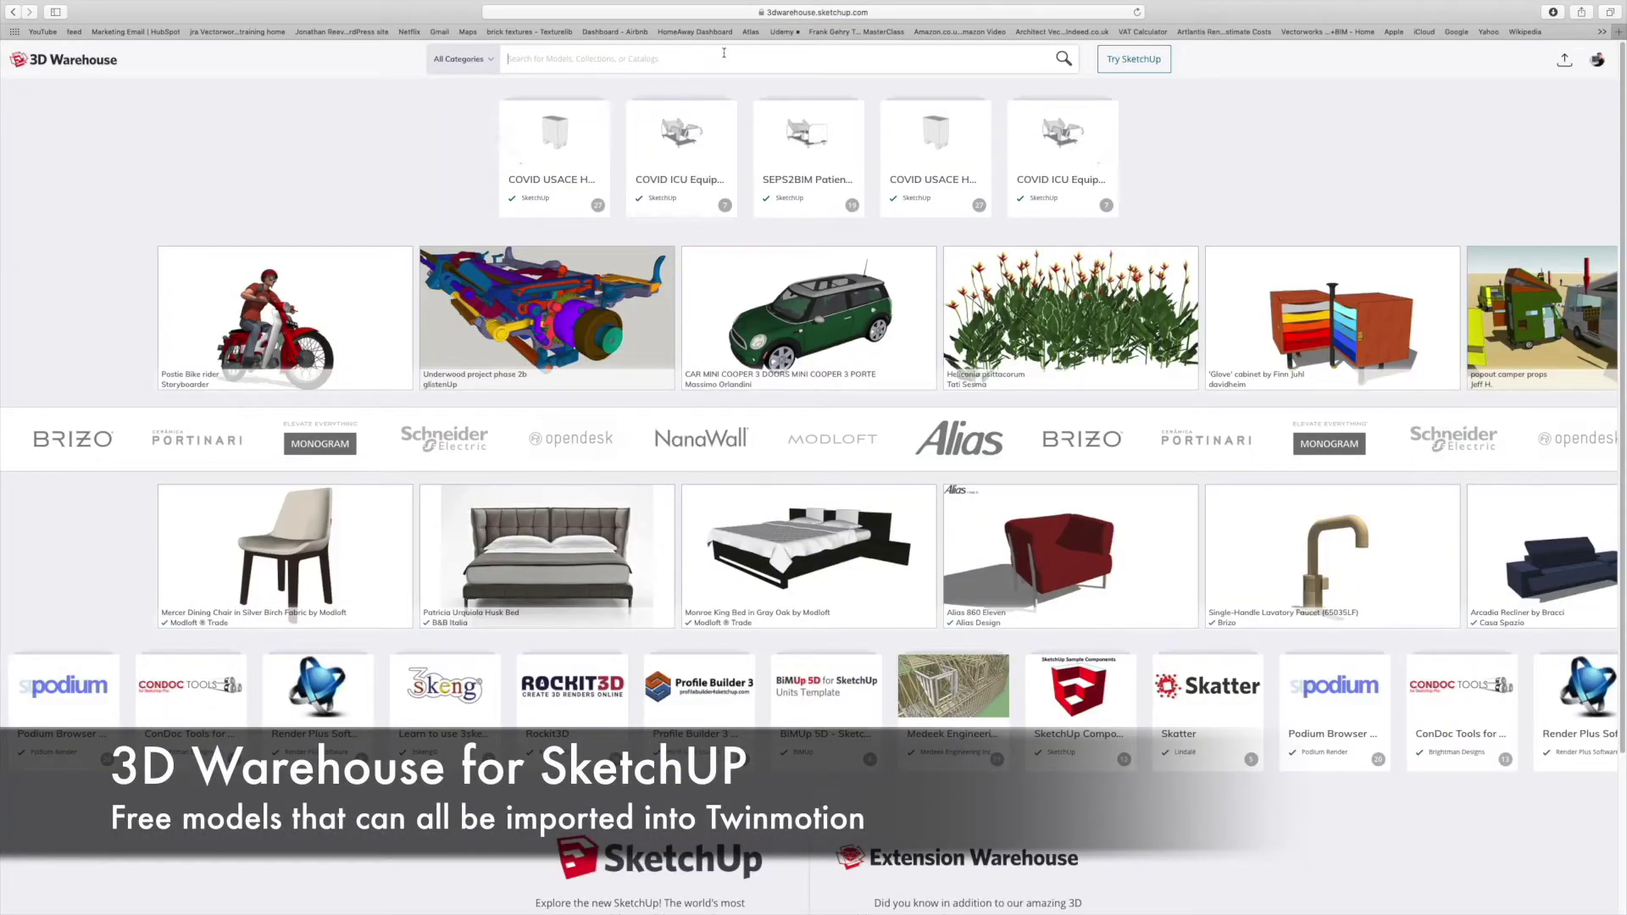
# Step: Search 3D Warehouse for "building model"
pyautogui.write('bui')
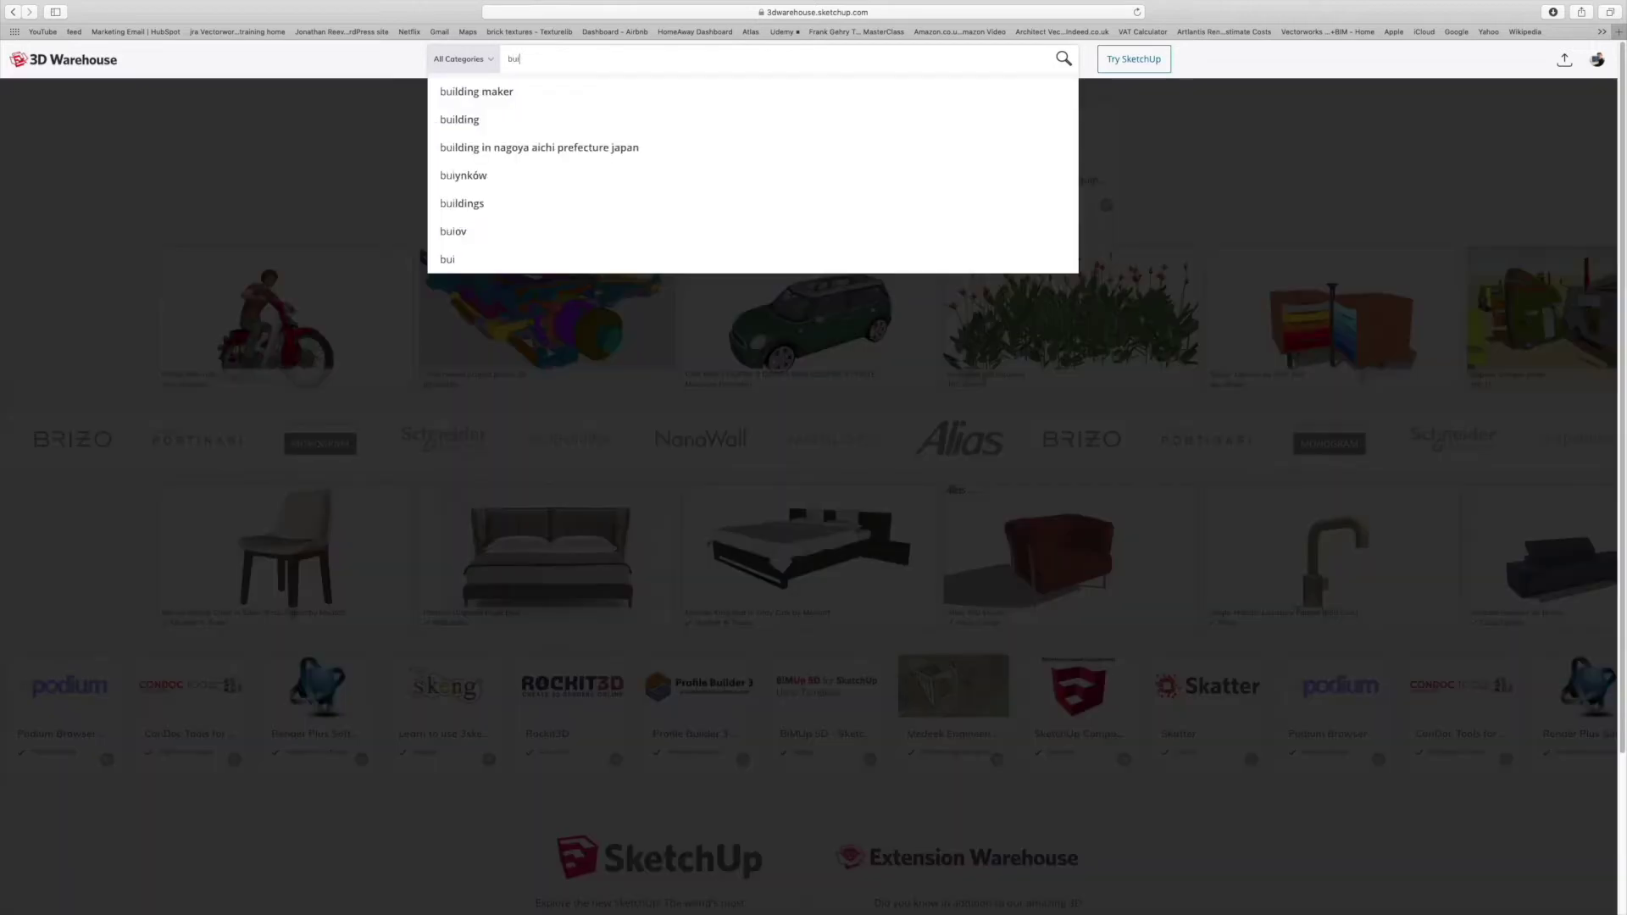
pyautogui.write('lding mod')
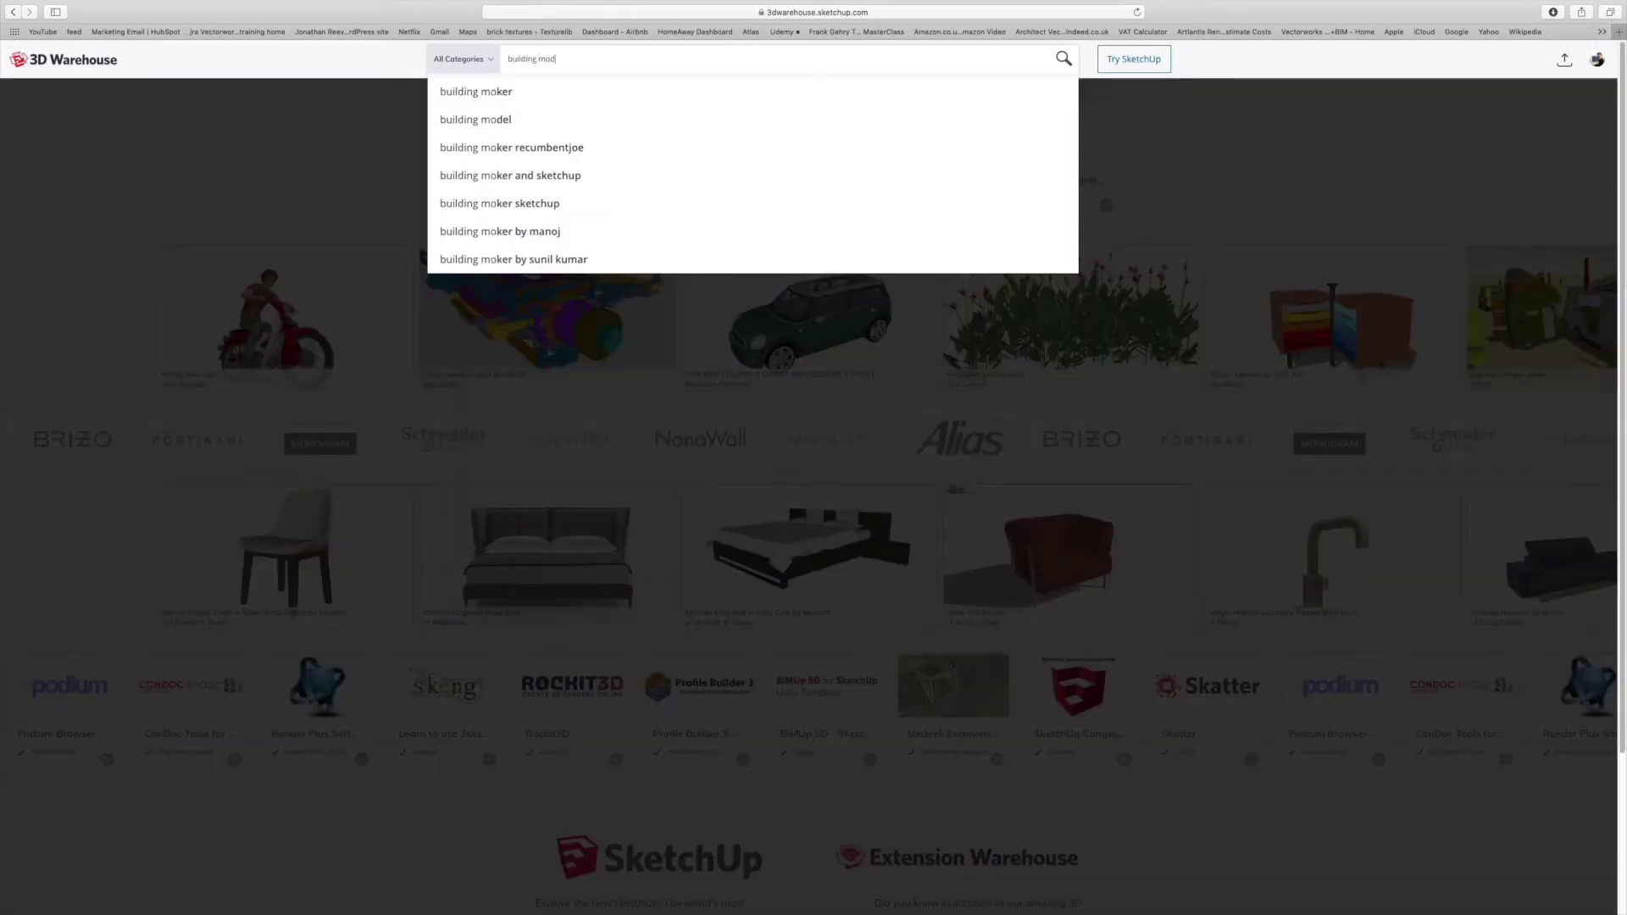
pyautogui.write('el')
pyautogui.press('Return')
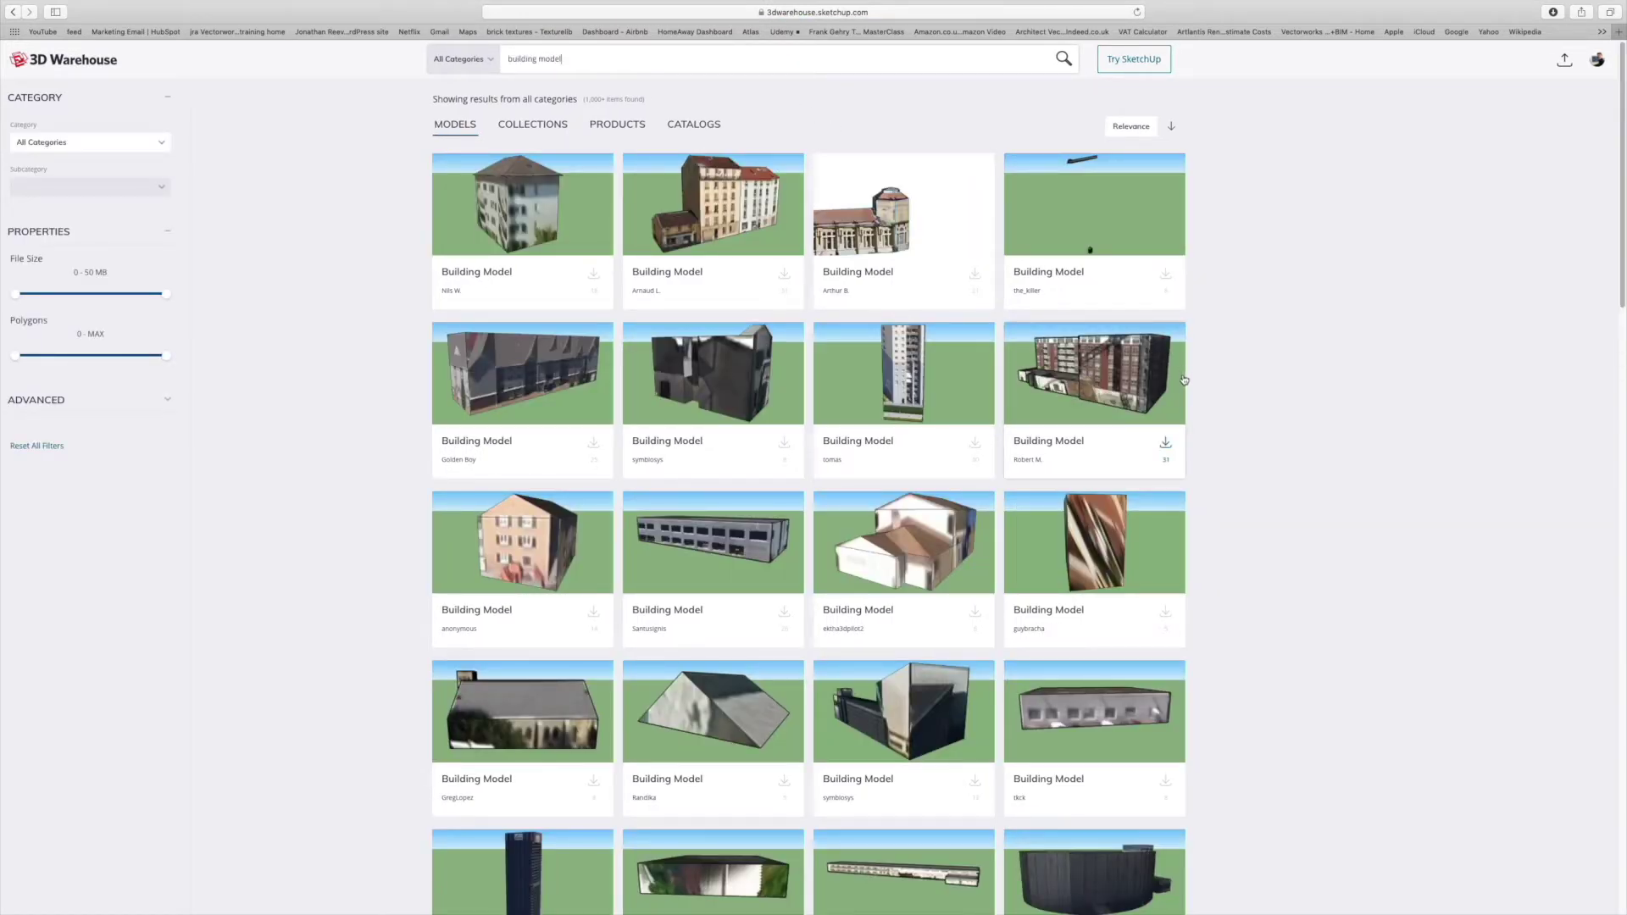
# Step: Sort the building model results by popularity and download the One Bedroom Ranch floor plan as a SketchUp 2020 model
pyautogui.scroll(-3, 1220, 429)
pyautogui.scroll(3, 1224, 432)
pyautogui.click(1136, 127)
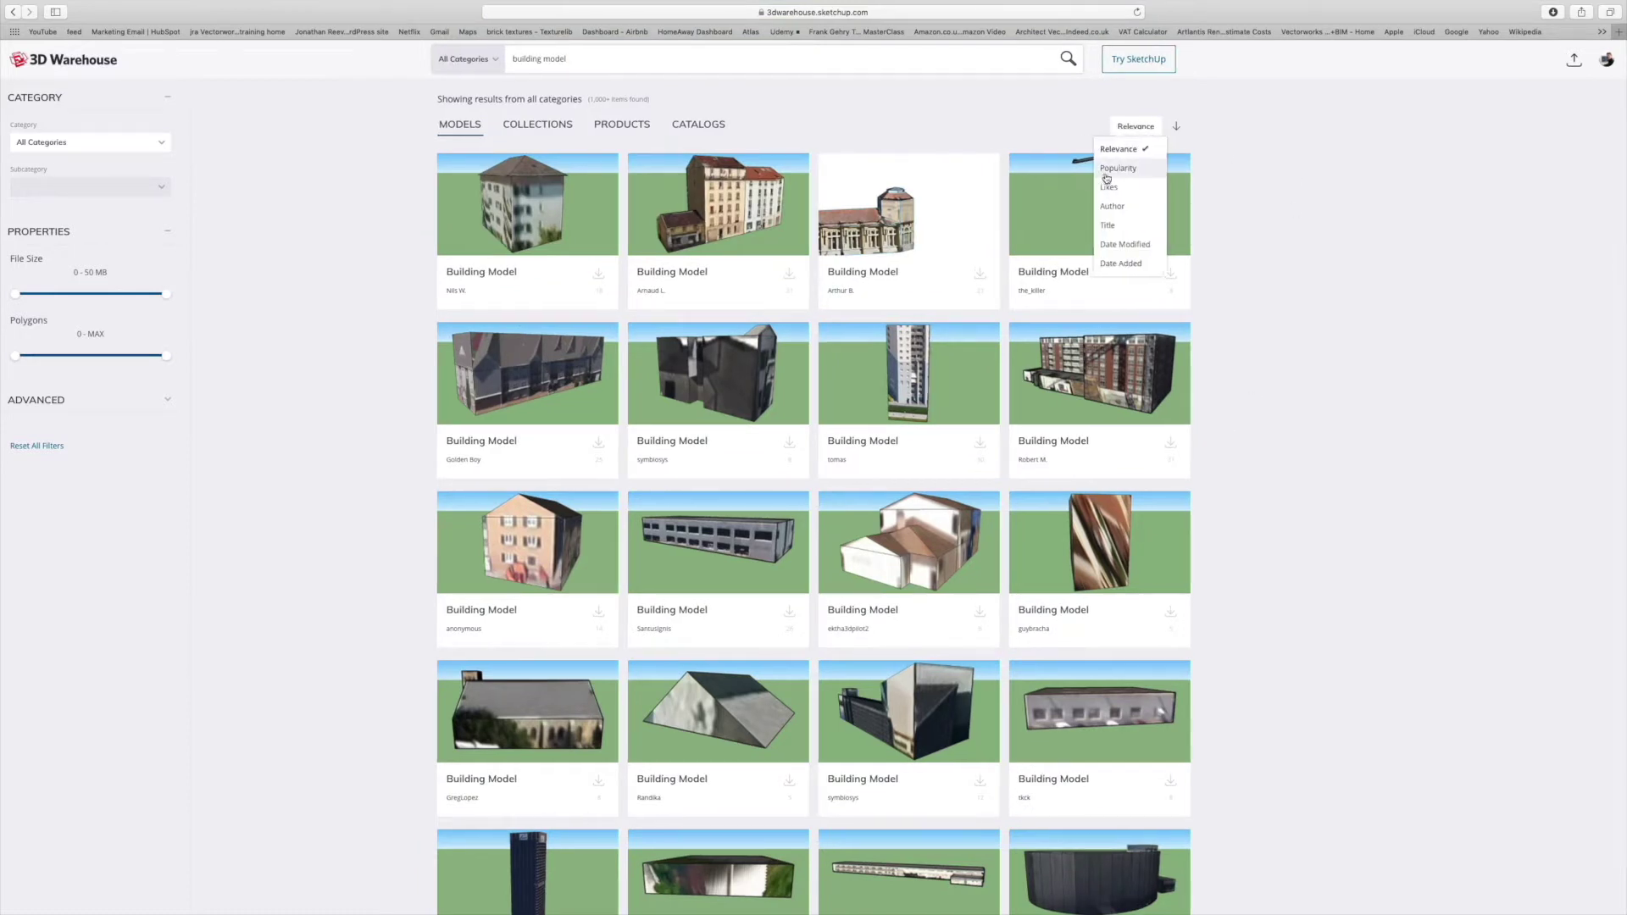
pyautogui.click(1108, 174)
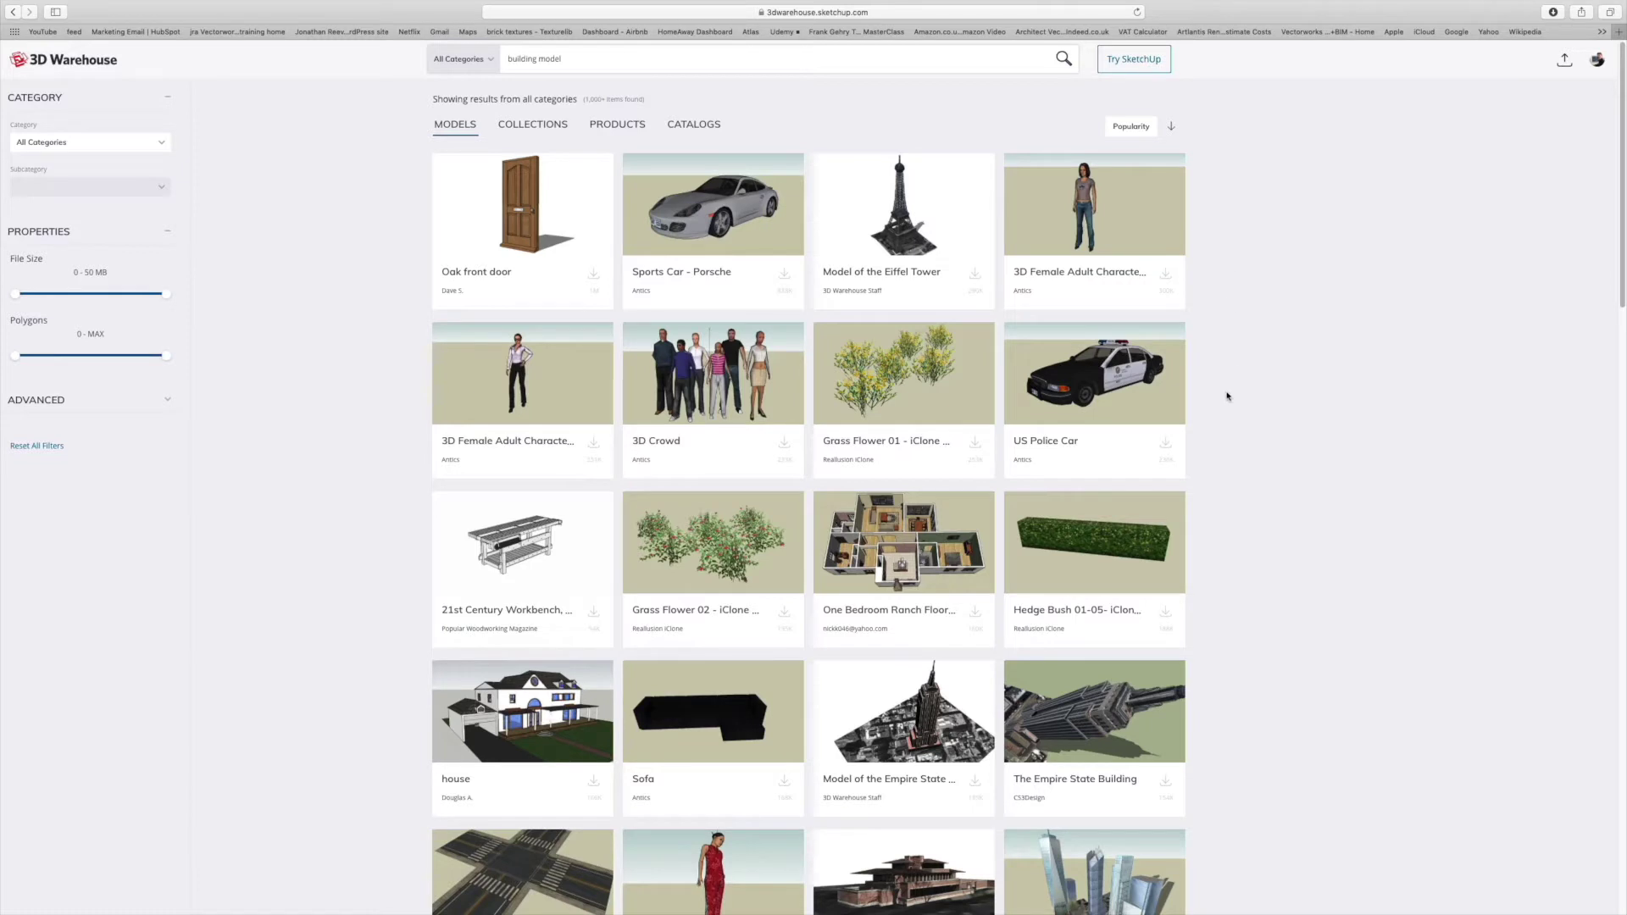
pyautogui.click(976, 614)
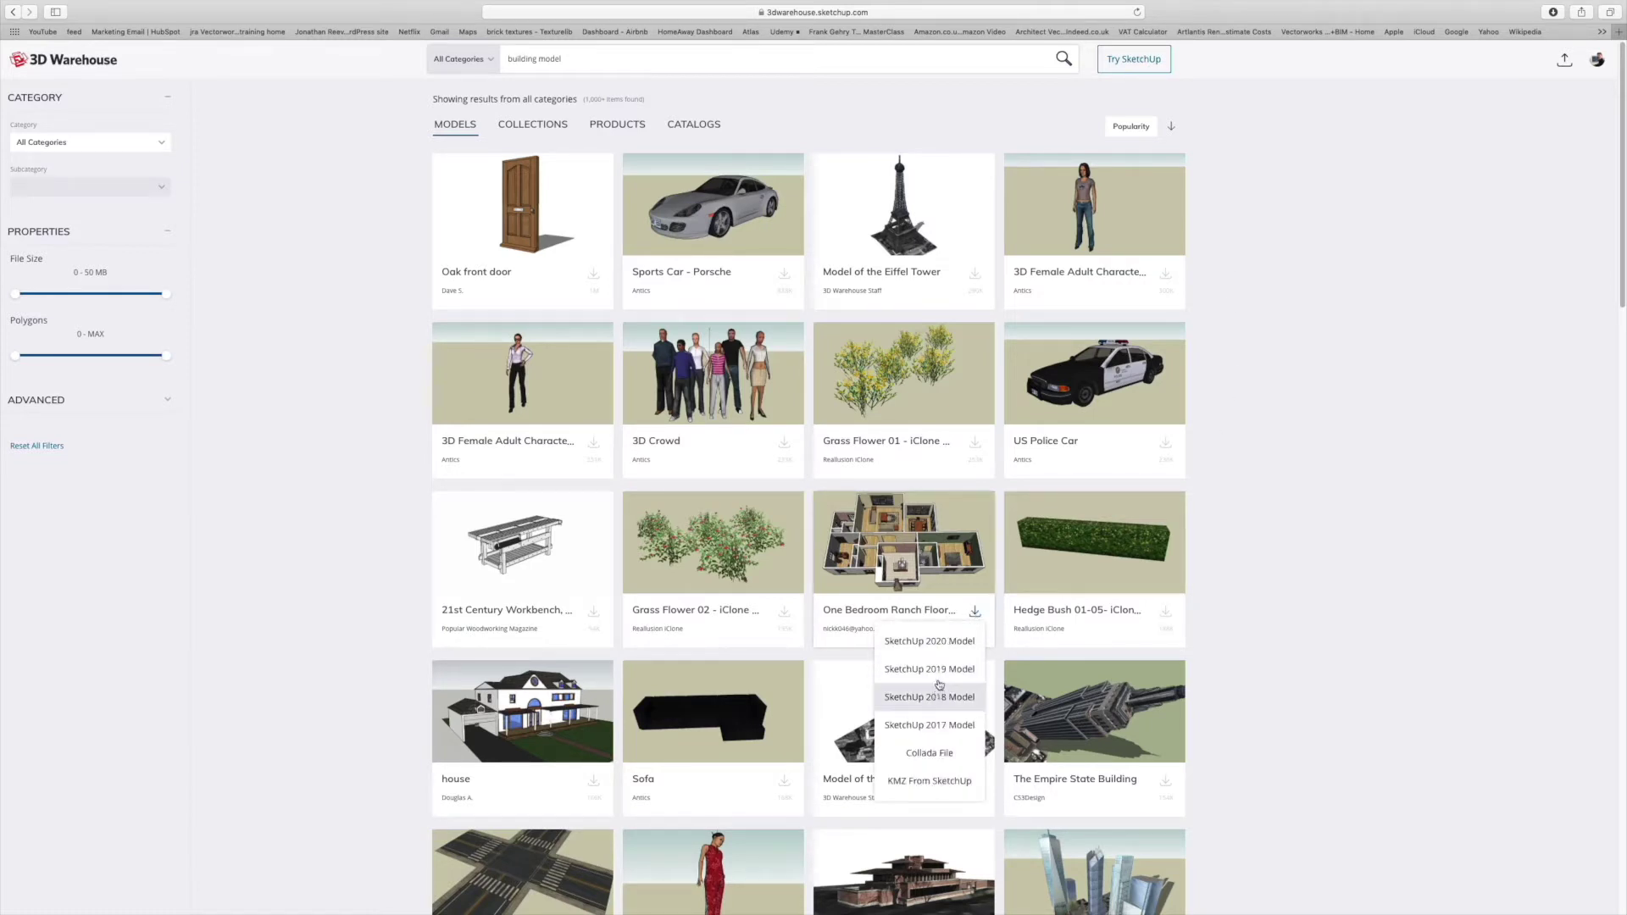
pyautogui.click(946, 643)
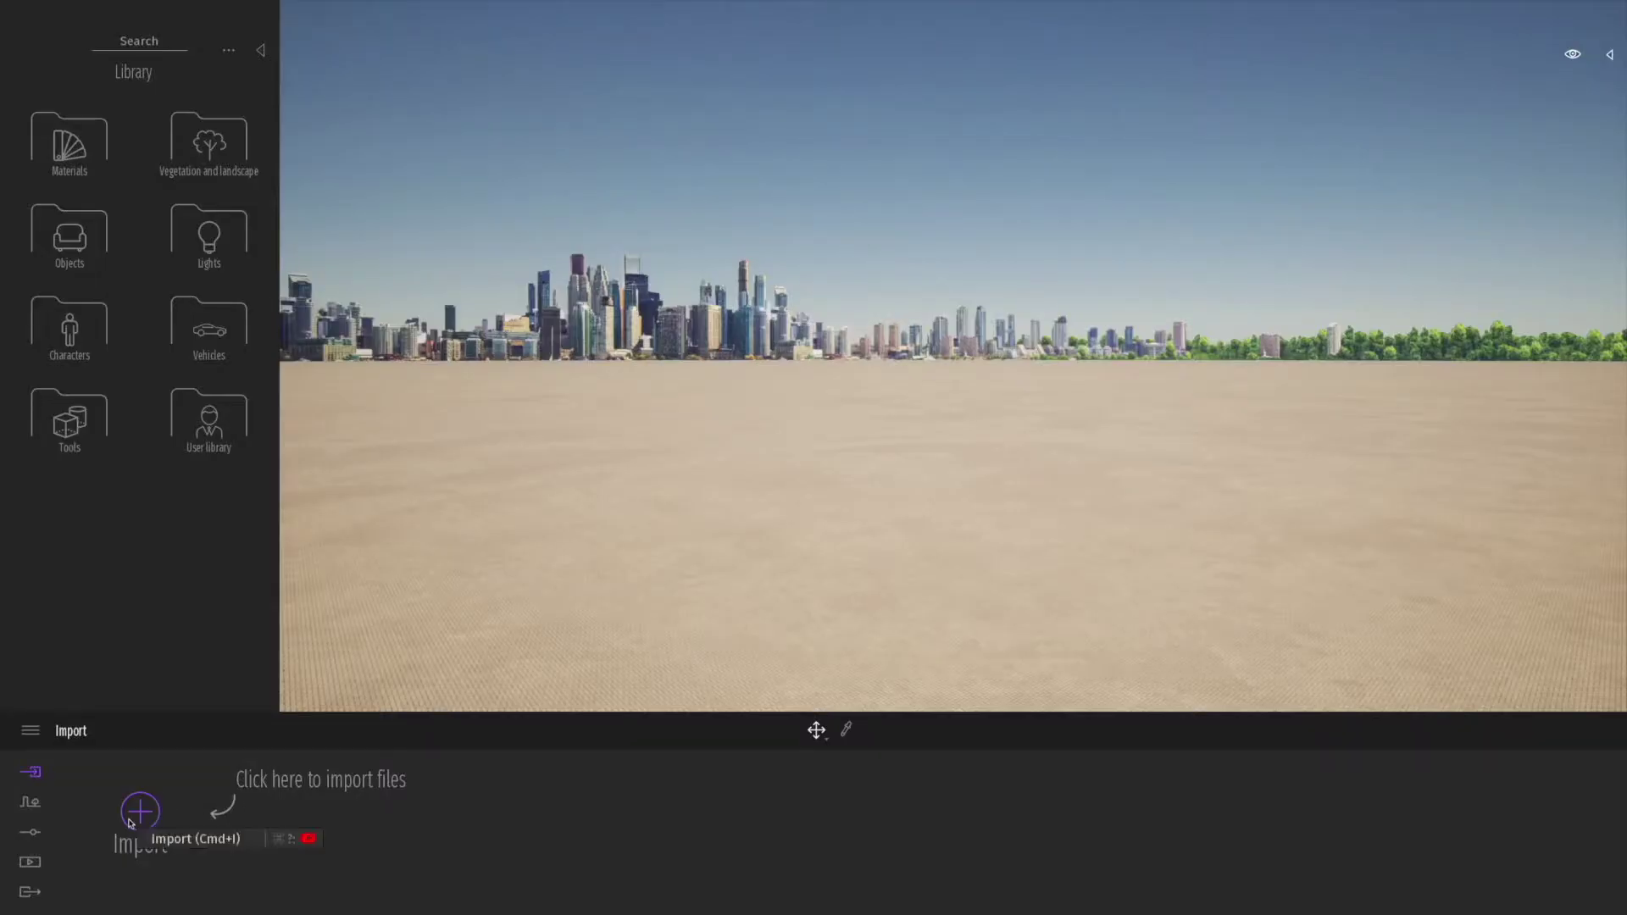
# Step: In Twinmotion, start a geometry import and choose One+Bedroom+Ranch.skp from the Downloads folder
pyautogui.click(136, 815)
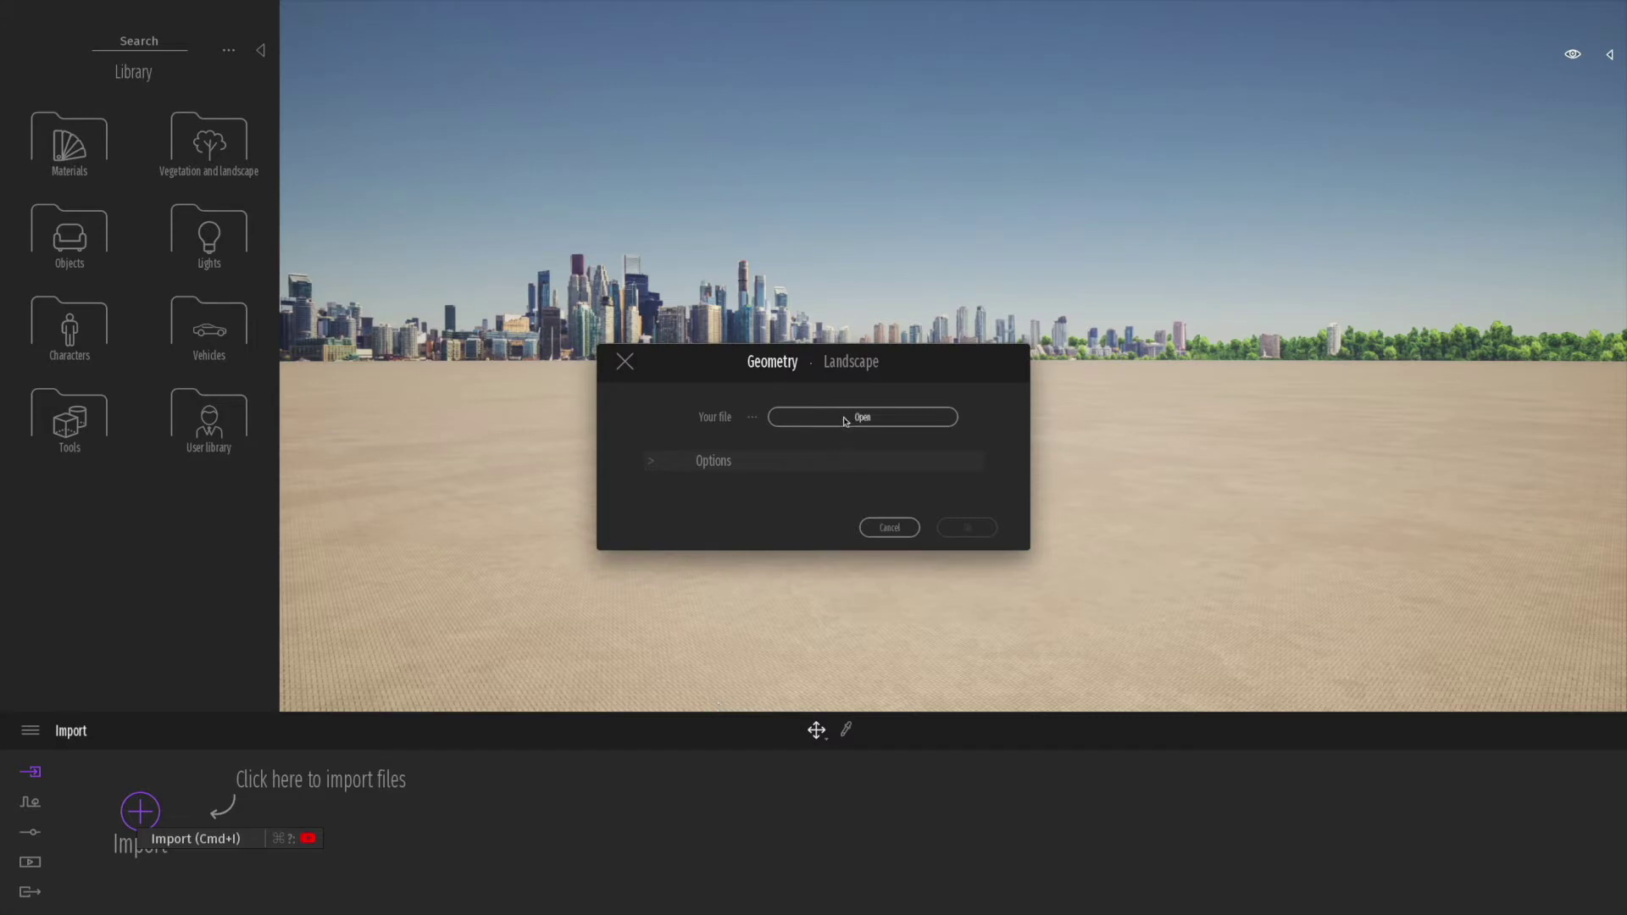
pyautogui.click(848, 419)
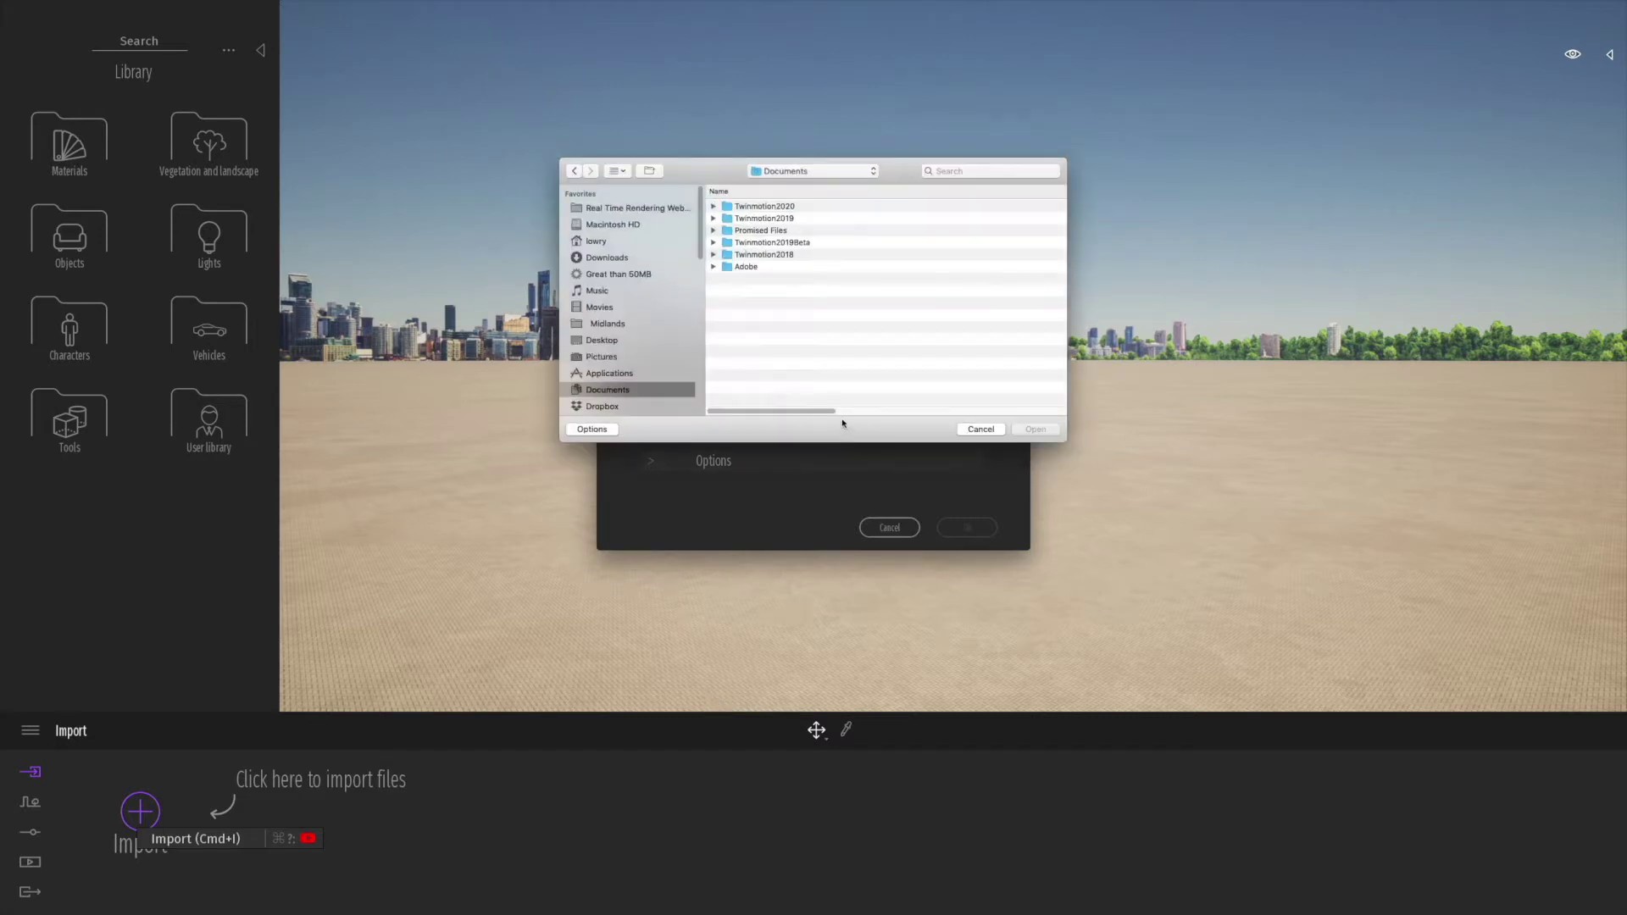
pyautogui.click(624, 258)
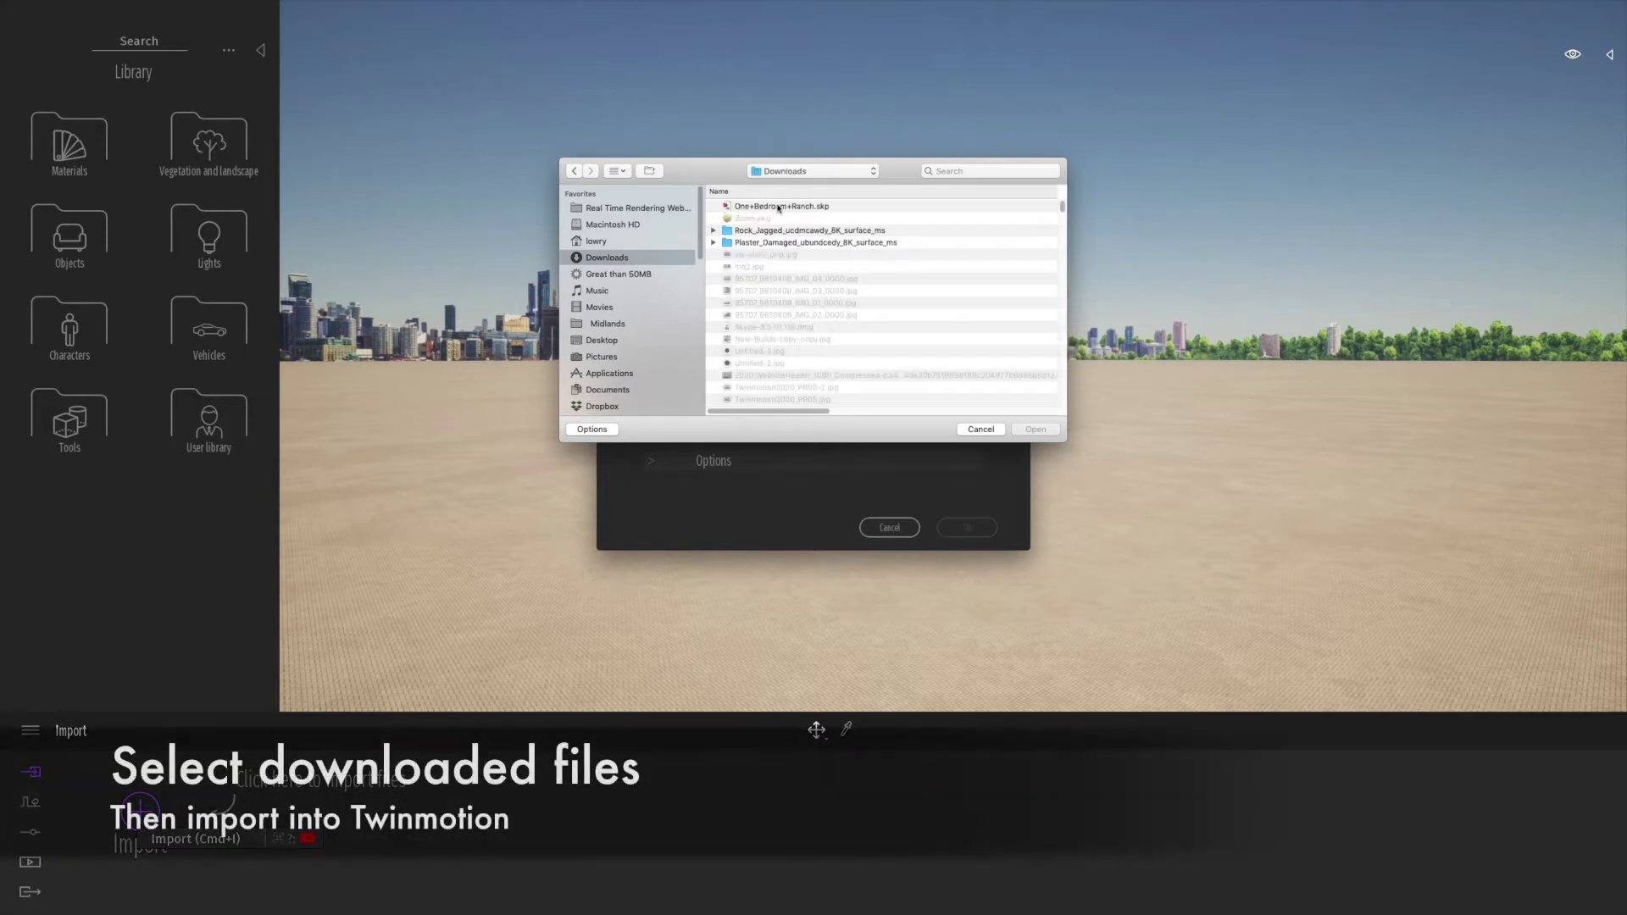
pyautogui.doubleClick(777, 208)
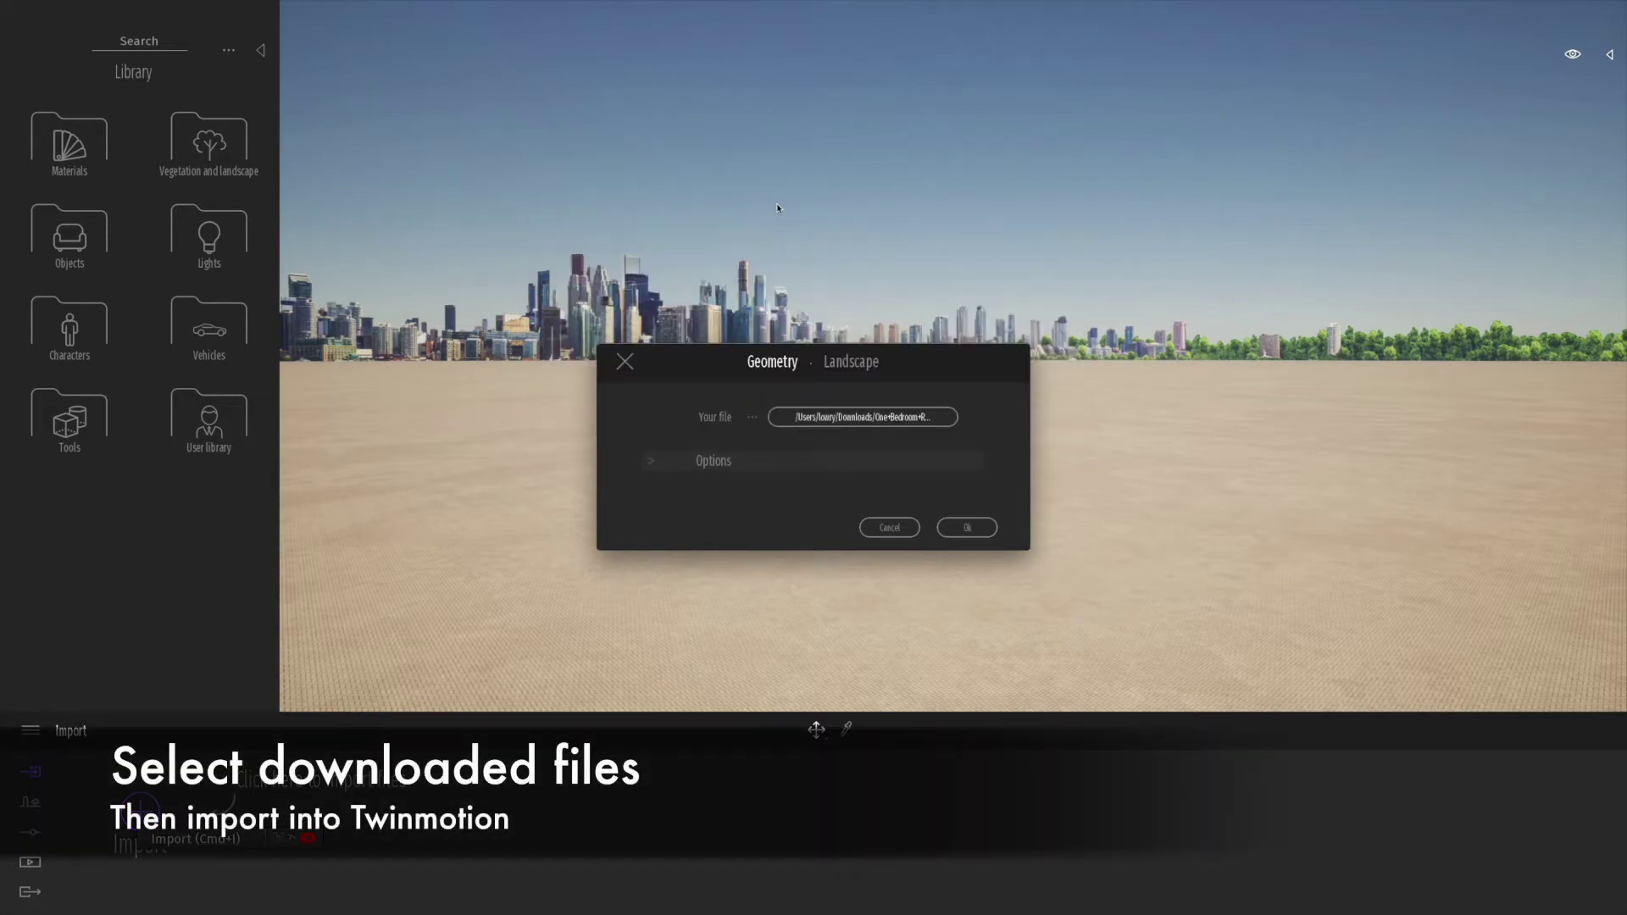
# Step: Expand the geometry import options, select Collapse by material and check the available Up Axis choices
pyautogui.click(647, 462)
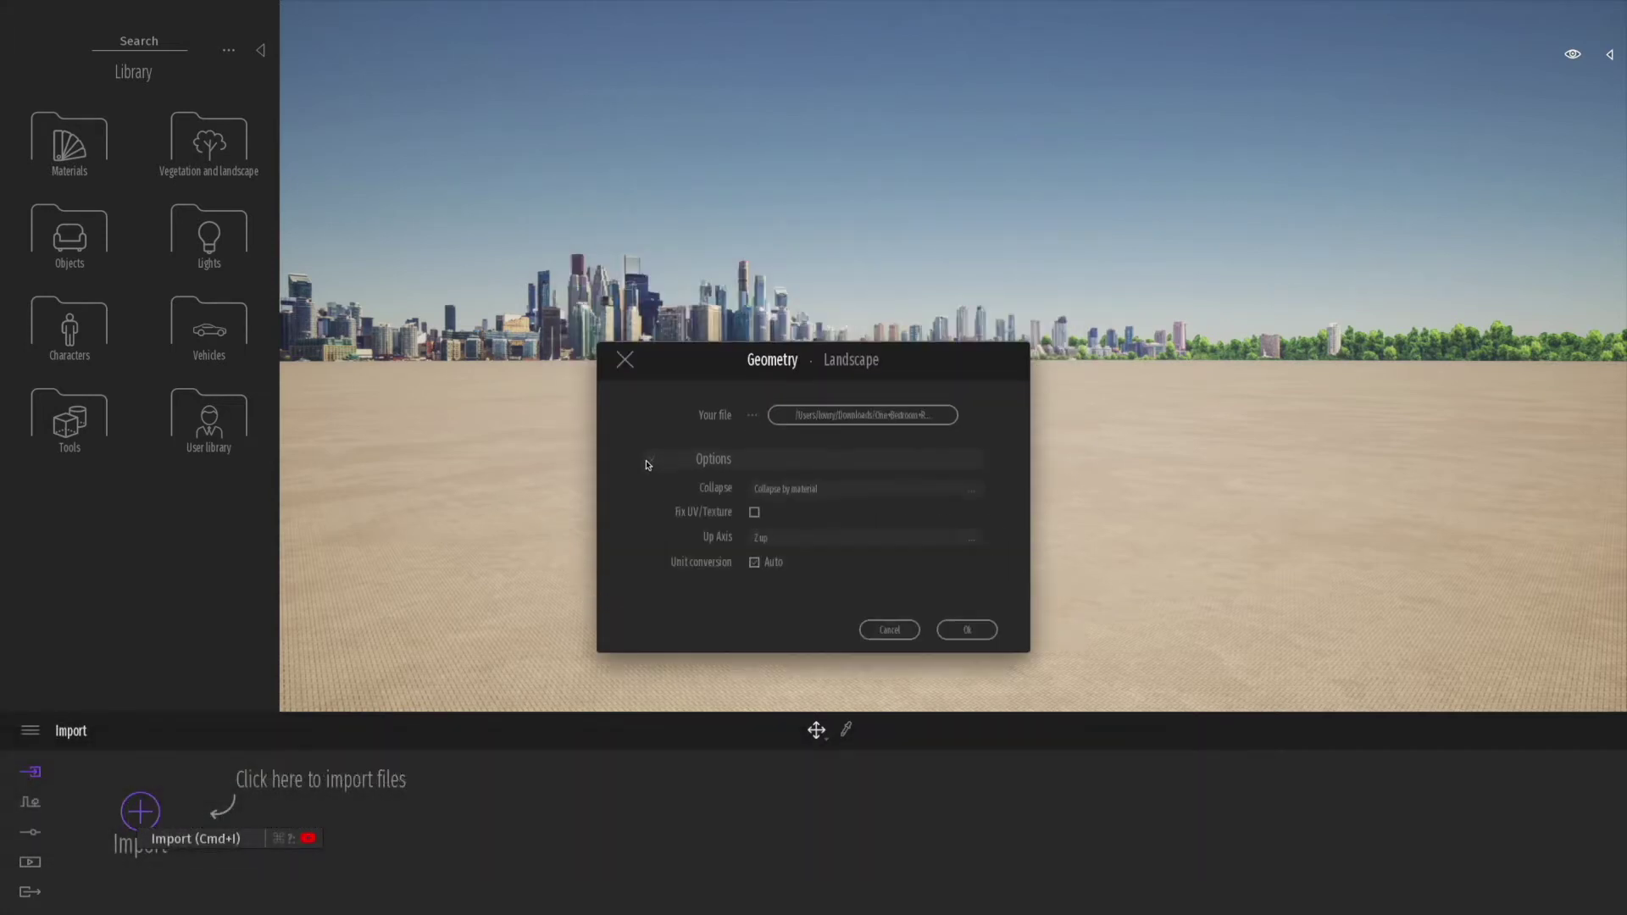
pyautogui.click(976, 497)
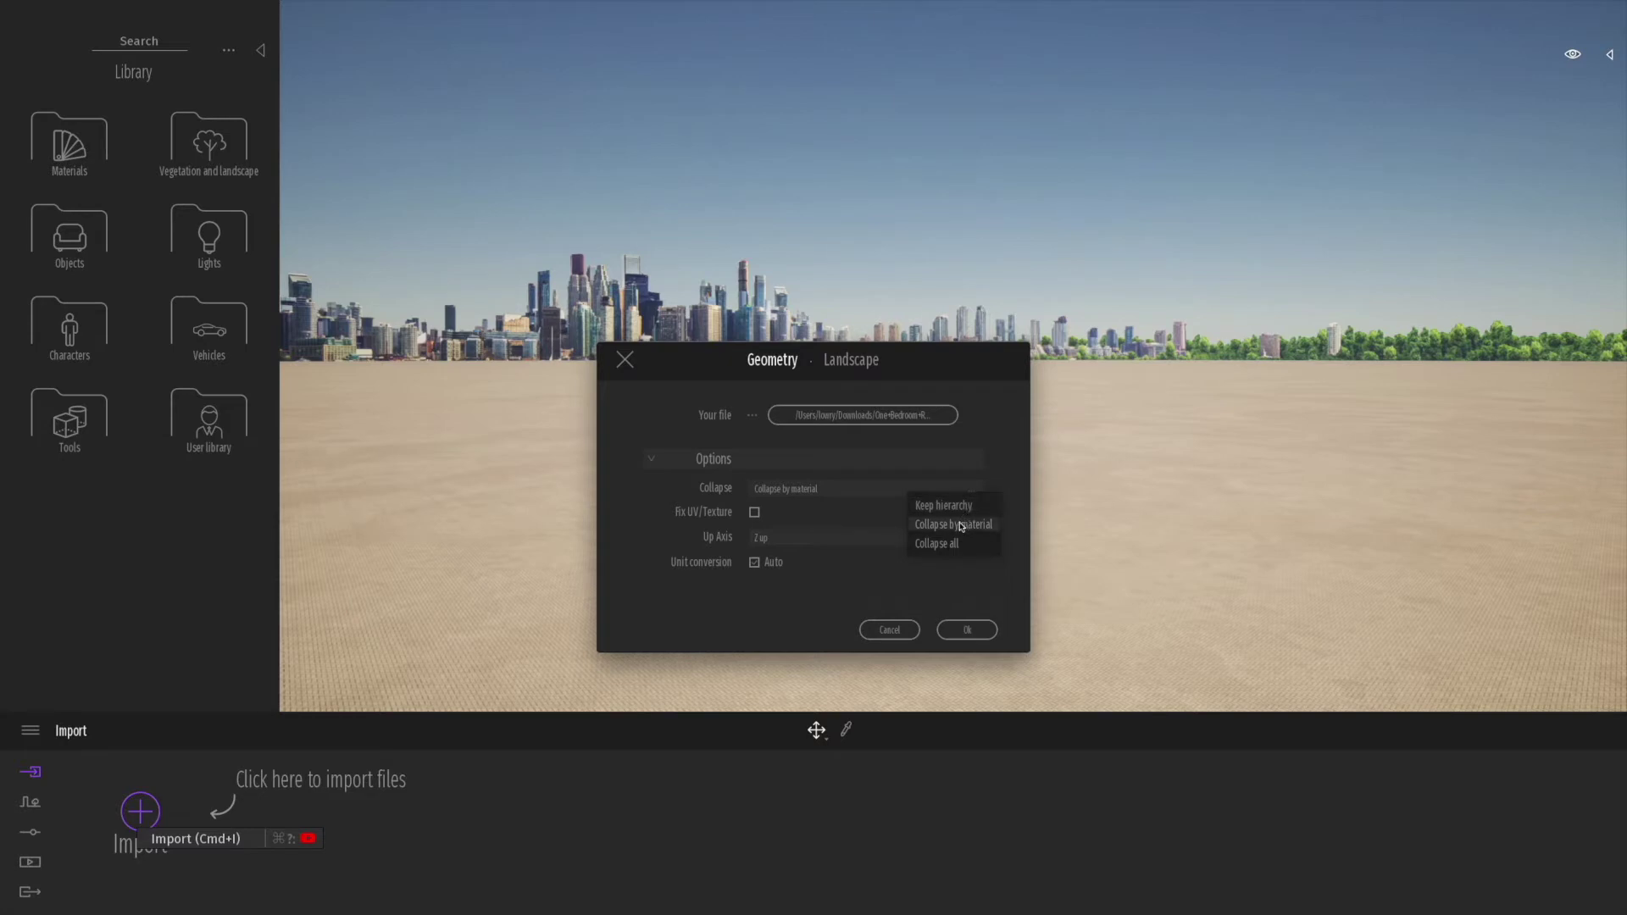
pyautogui.click(961, 525)
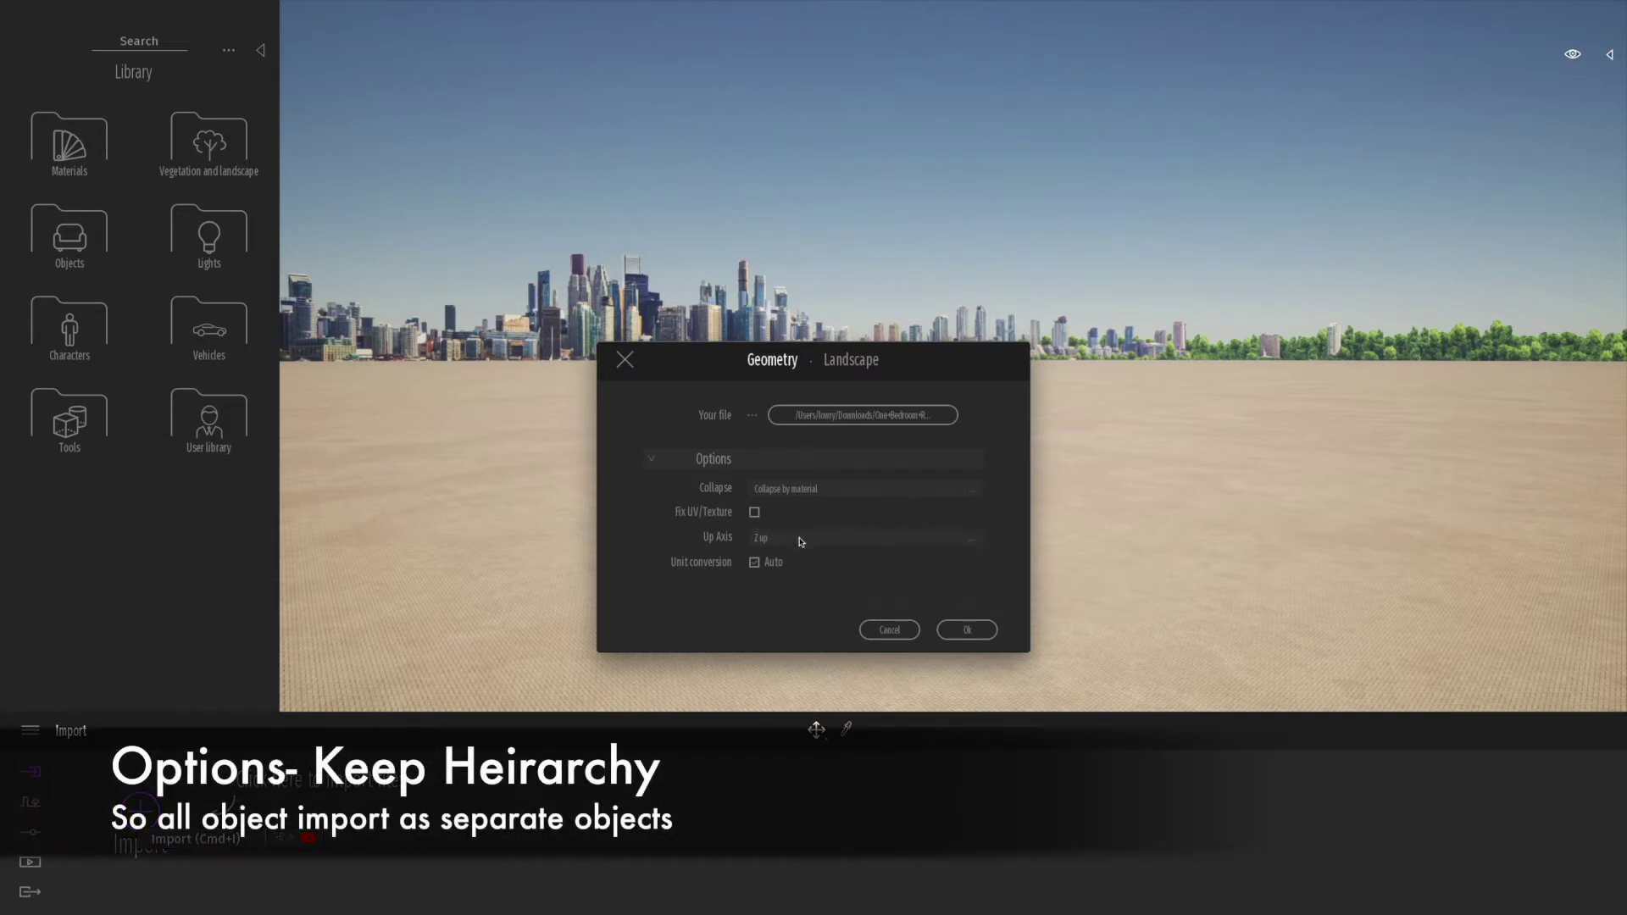
pyautogui.click(801, 539)
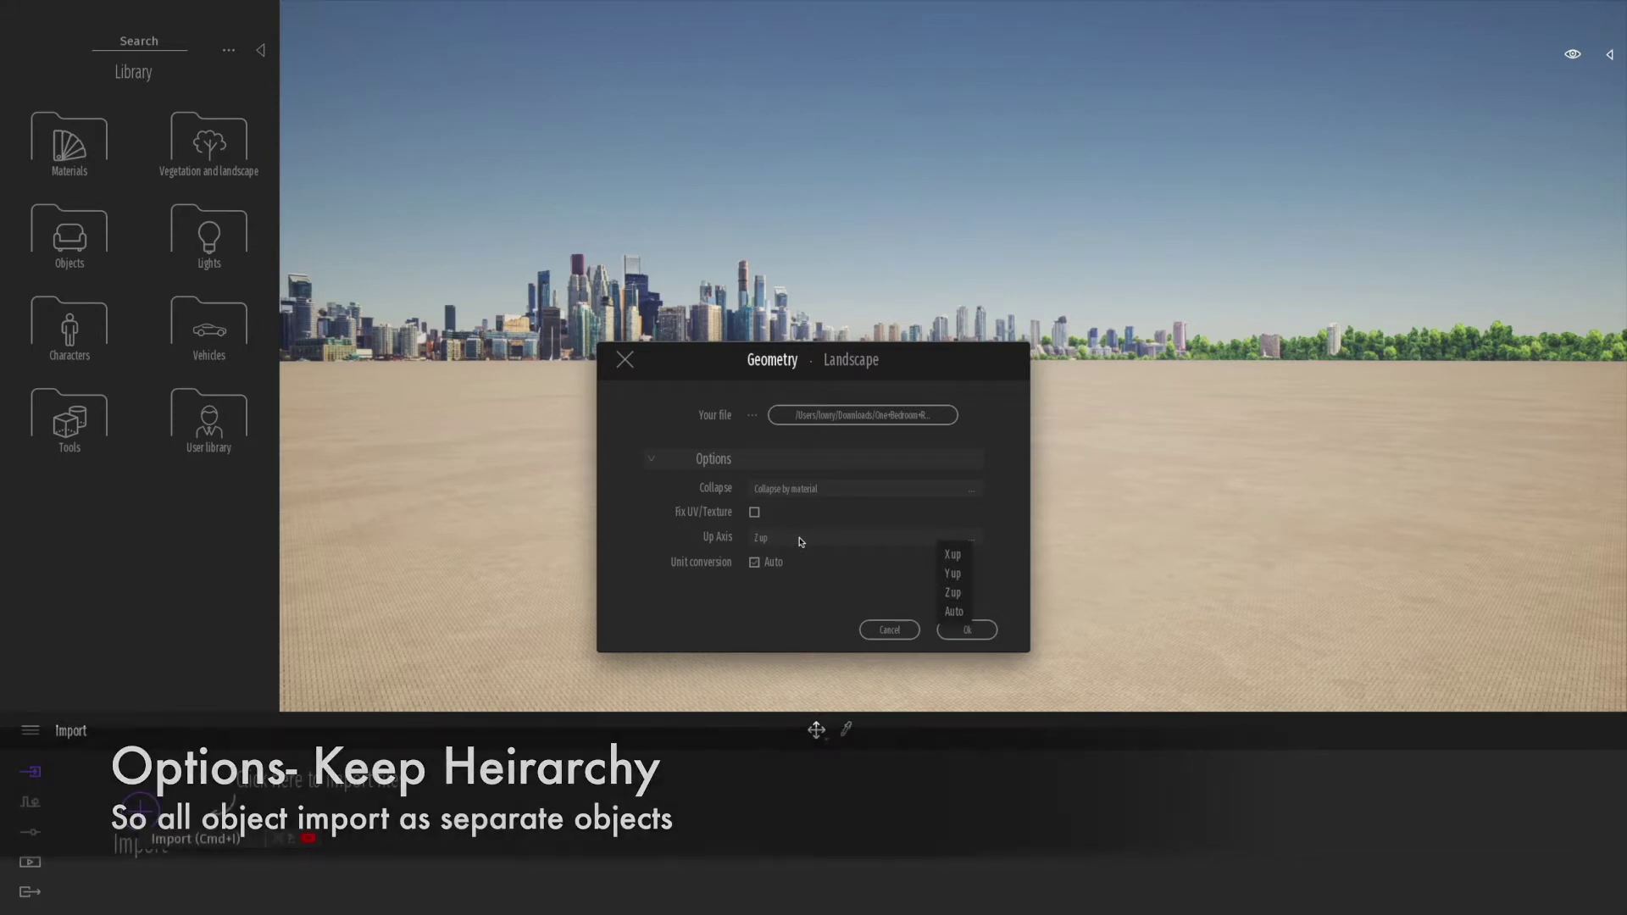
pyautogui.click(801, 539)
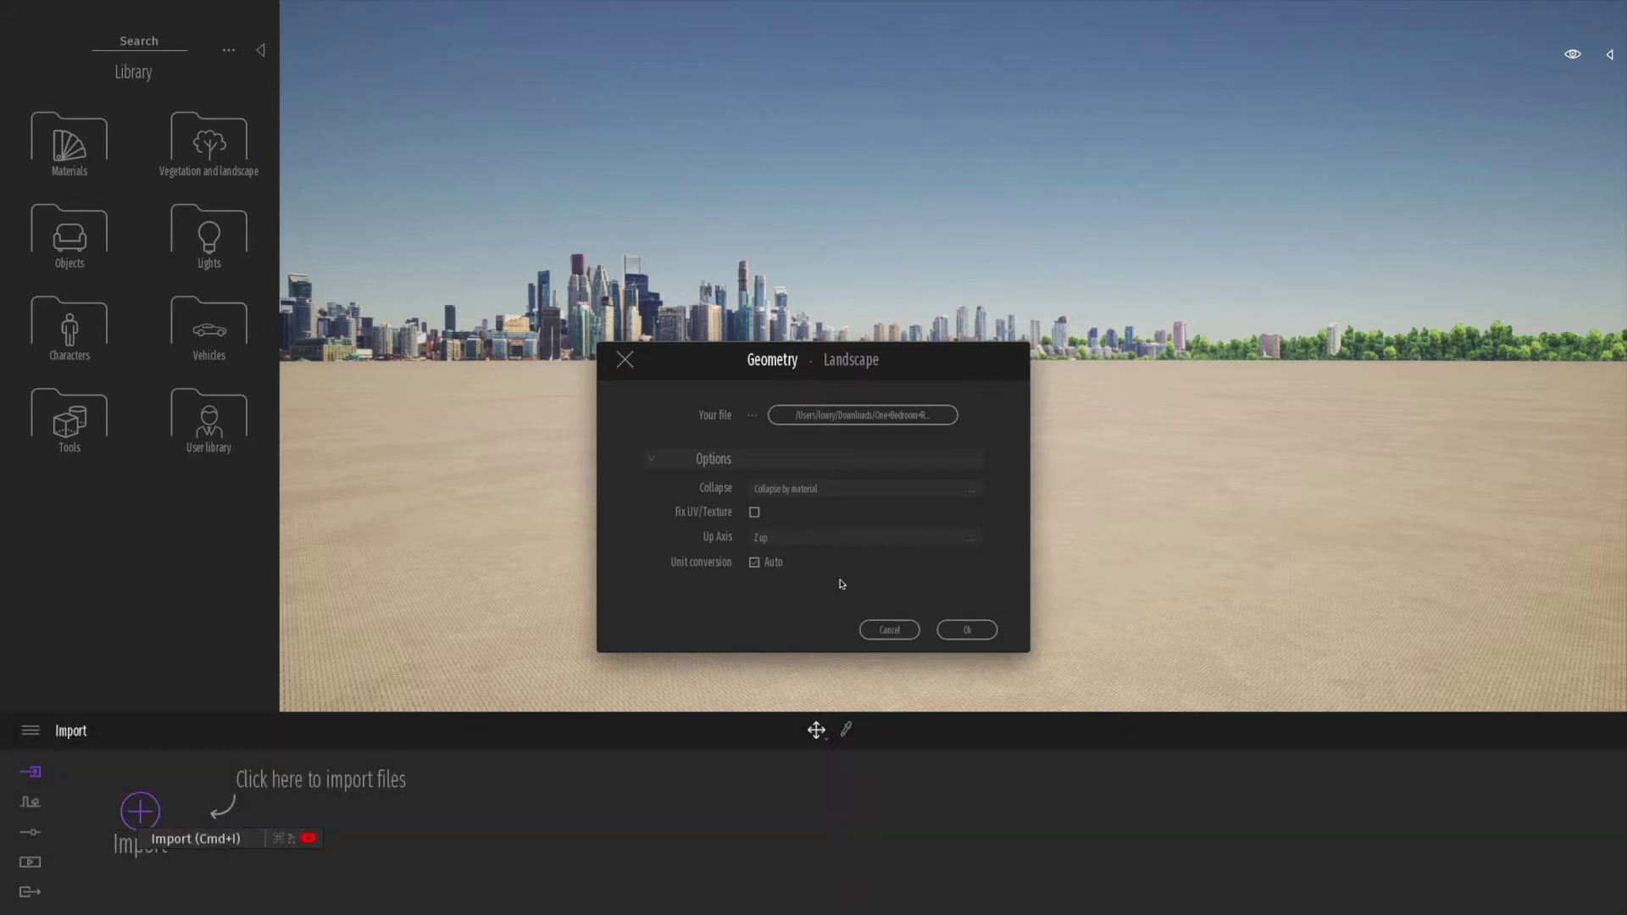
# Step: Check the Landscape import settings, return to Geometry and import the One+Bedroom+Ranch model
pyautogui.click(853, 362)
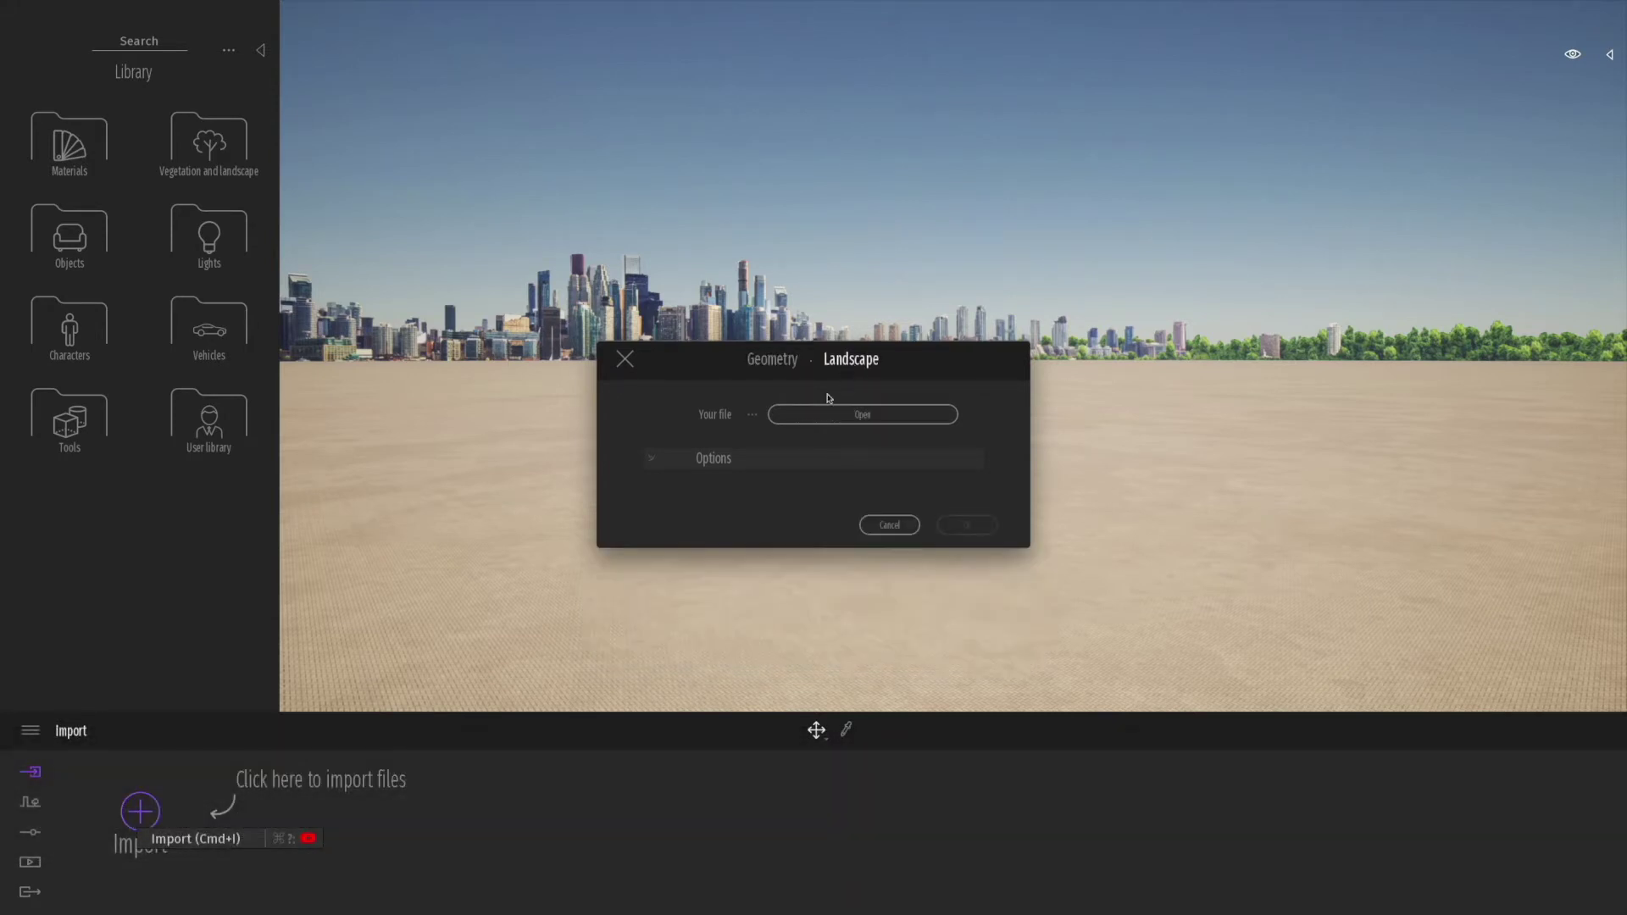
pyautogui.click(652, 465)
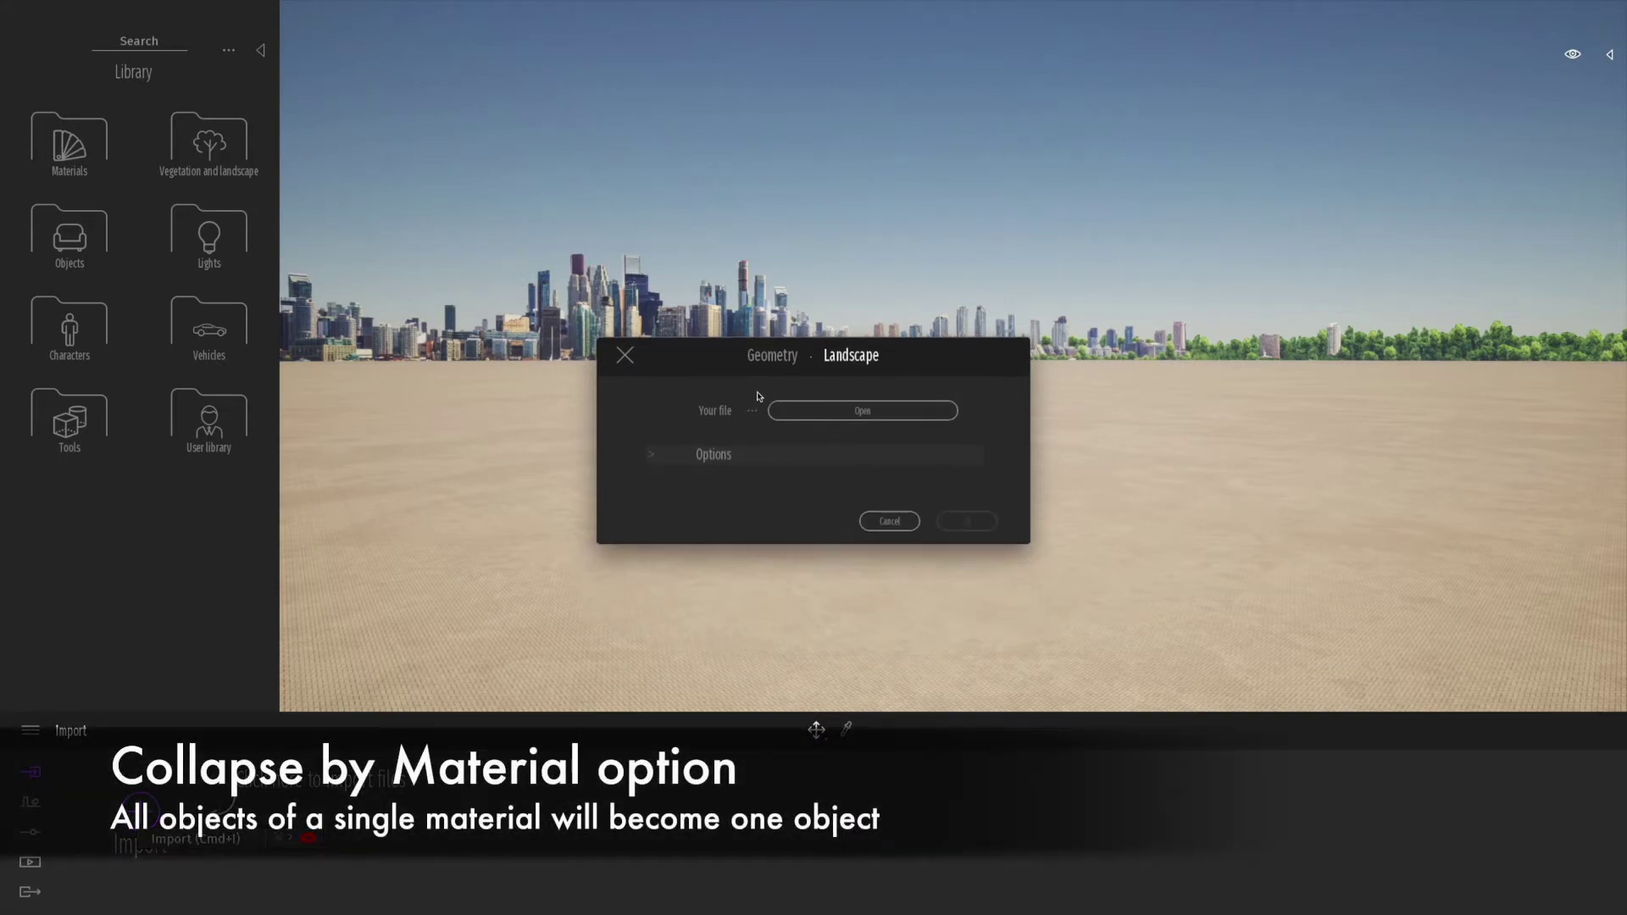
pyautogui.click(772, 357)
pyautogui.click(965, 625)
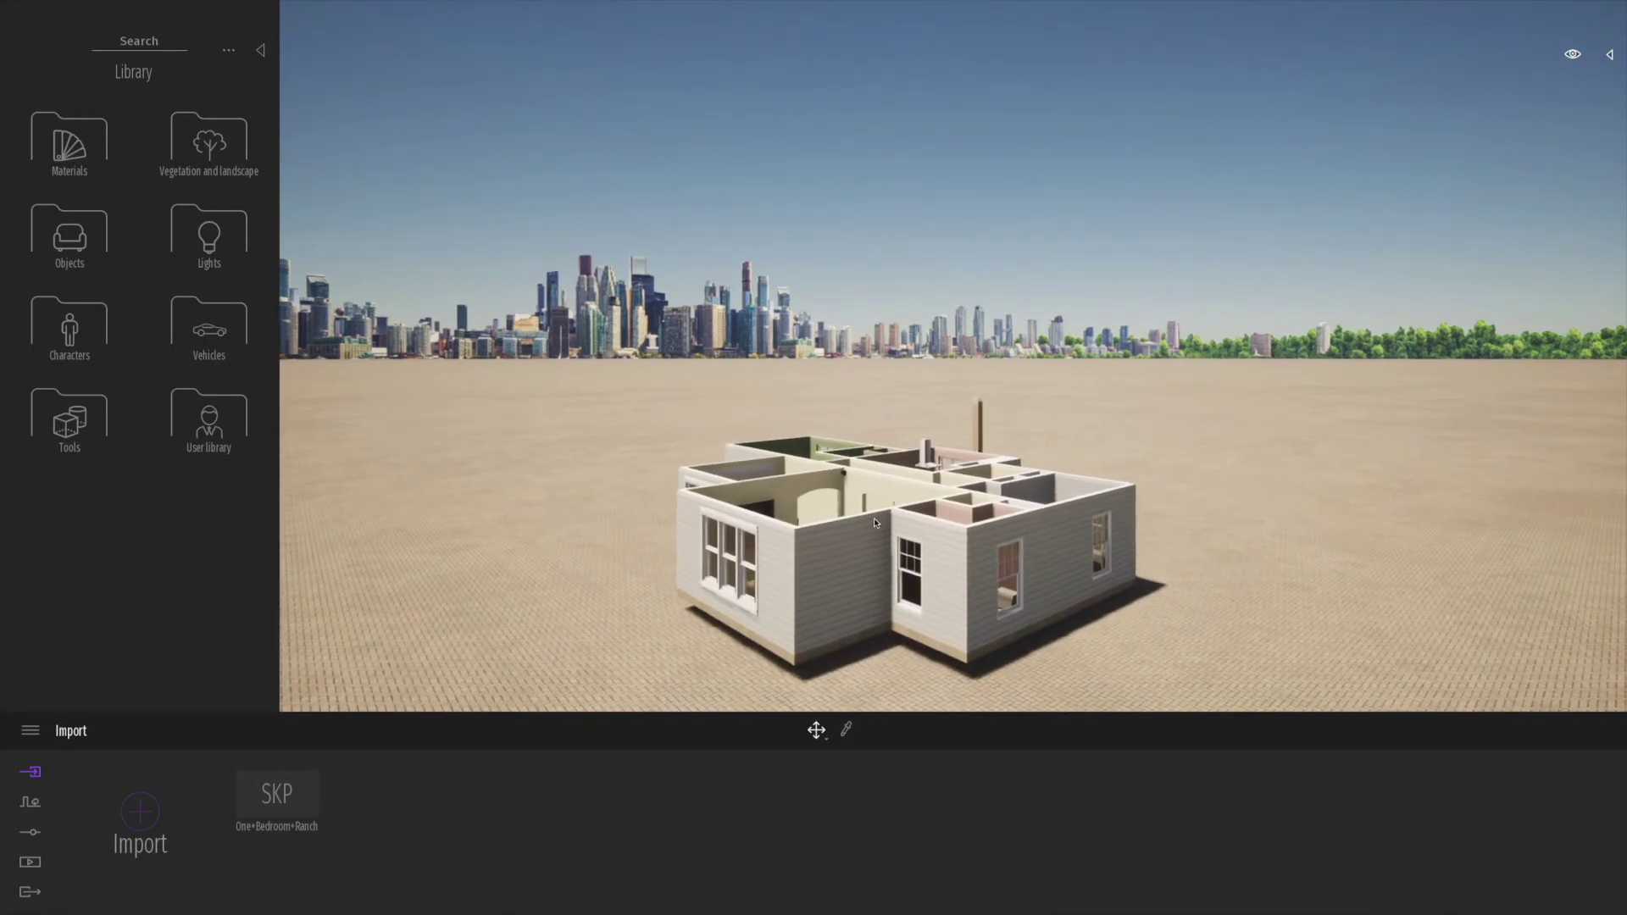
# Step: Apply the Bare concrete 03 material from the Concrete library to the ranch house's exterior walls
pyautogui.press('f')
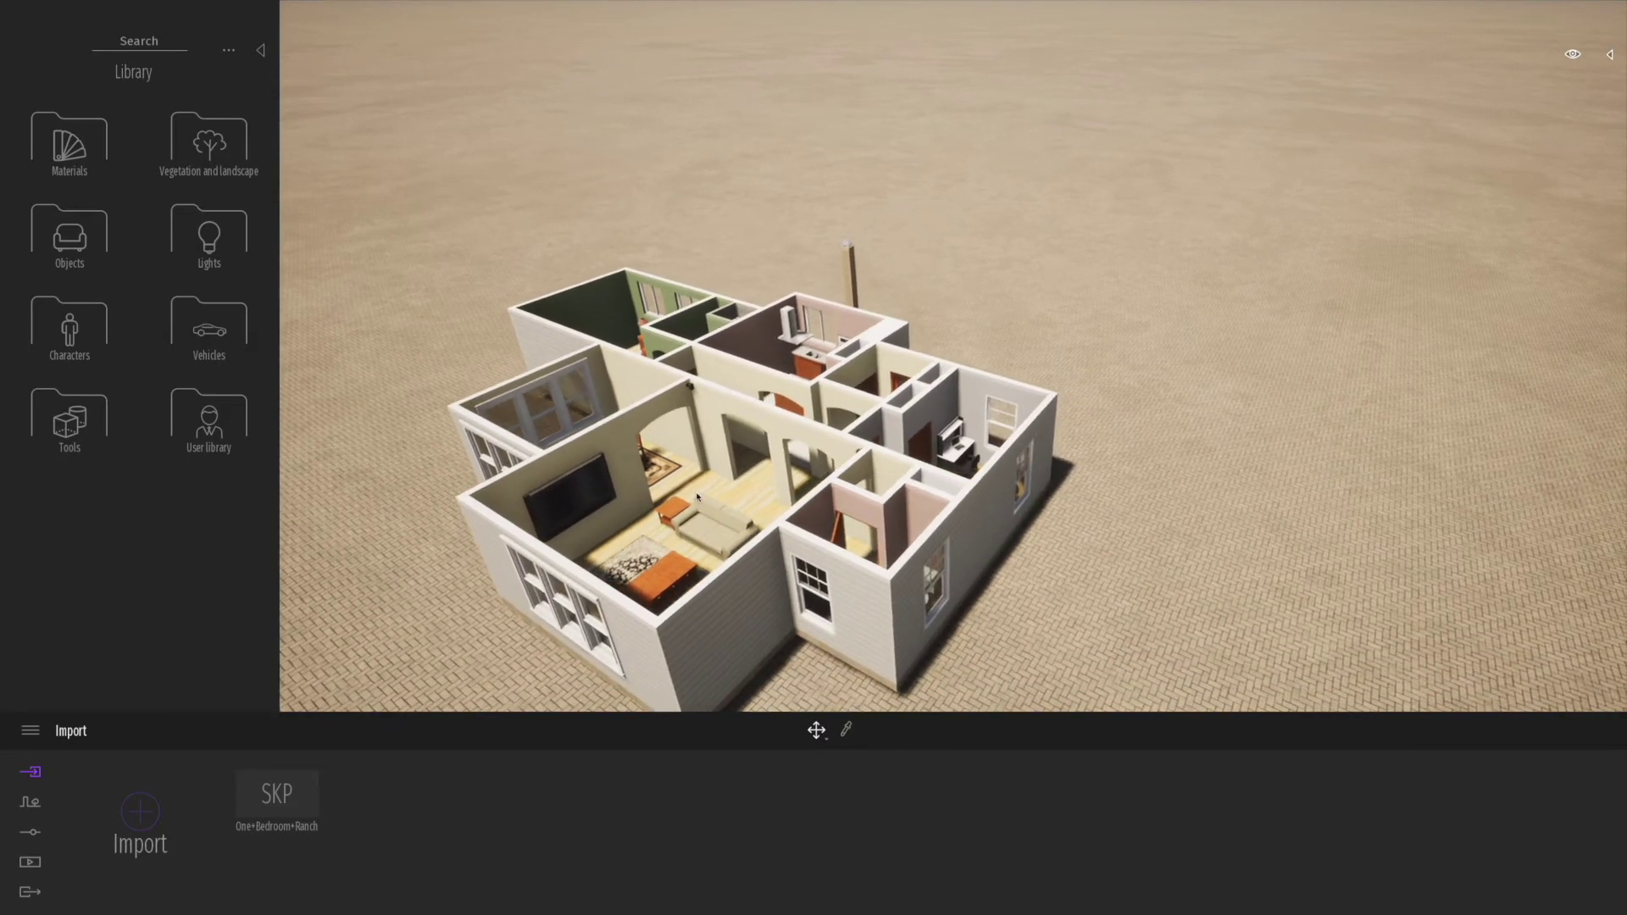
pyautogui.click(92, 145)
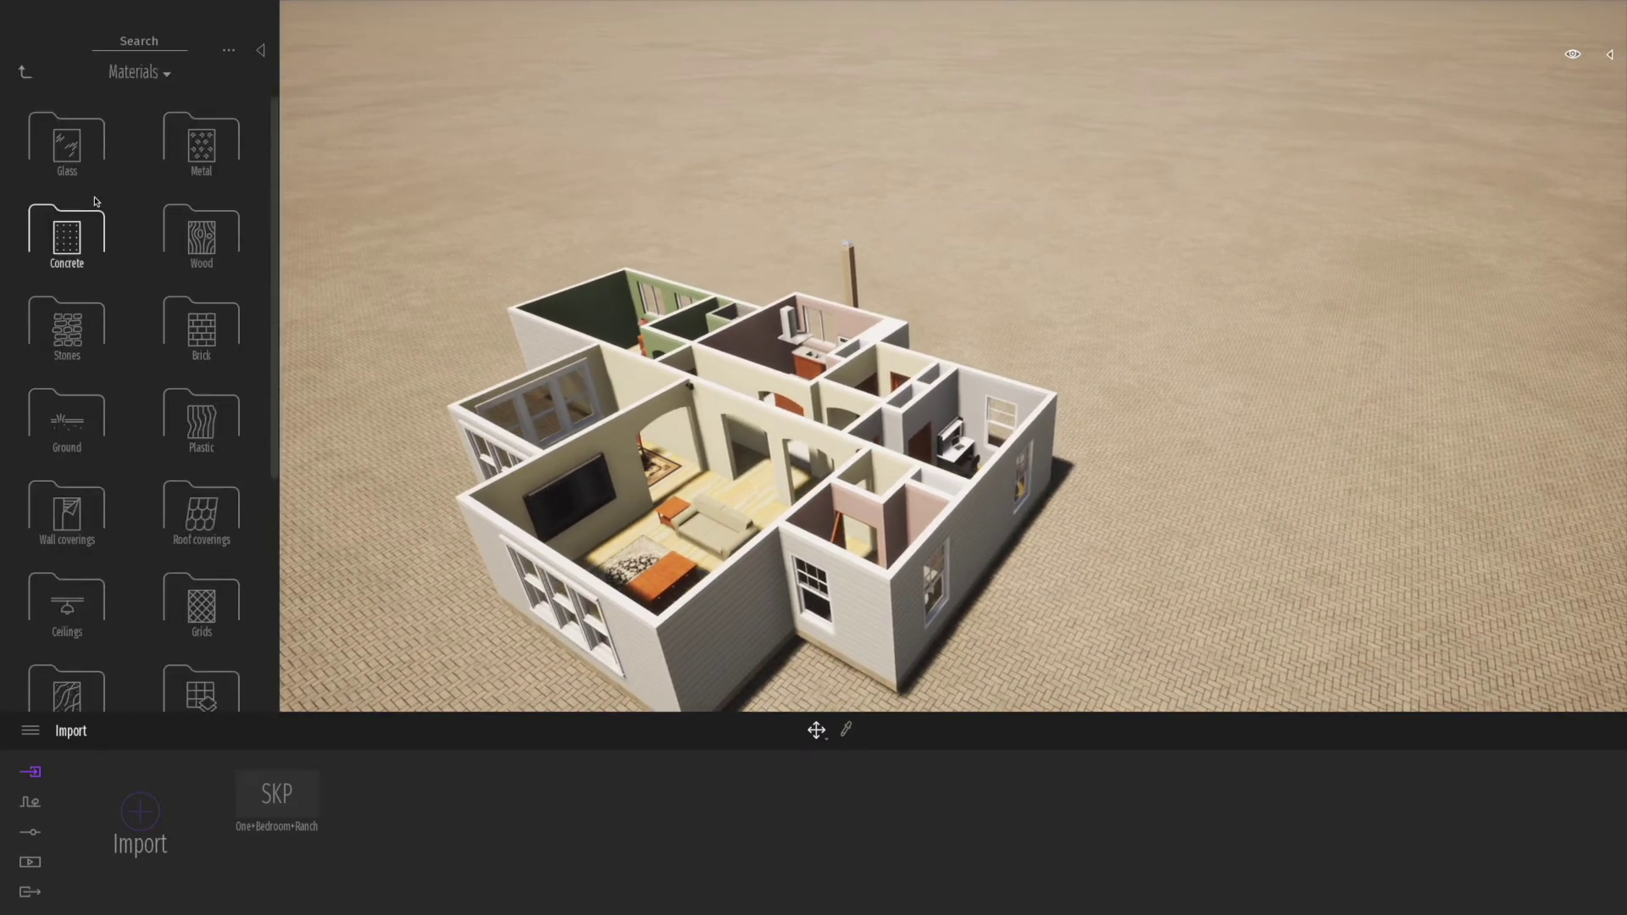
pyautogui.click(65, 230)
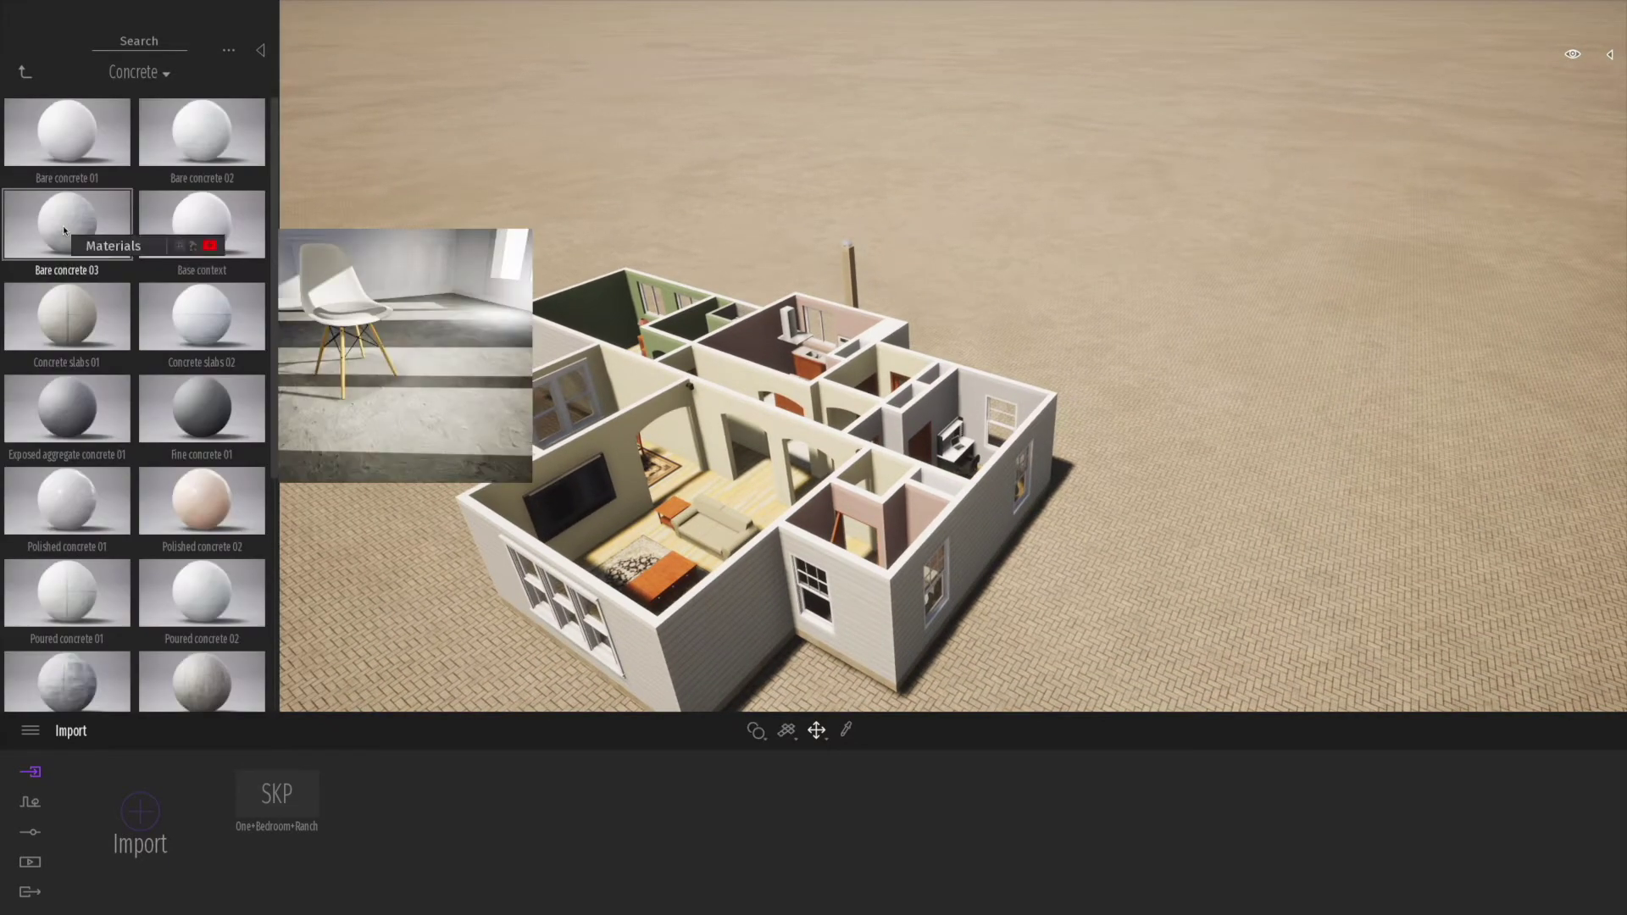
pyautogui.moveTo(94, 246); pyautogui.dragTo(734, 642)
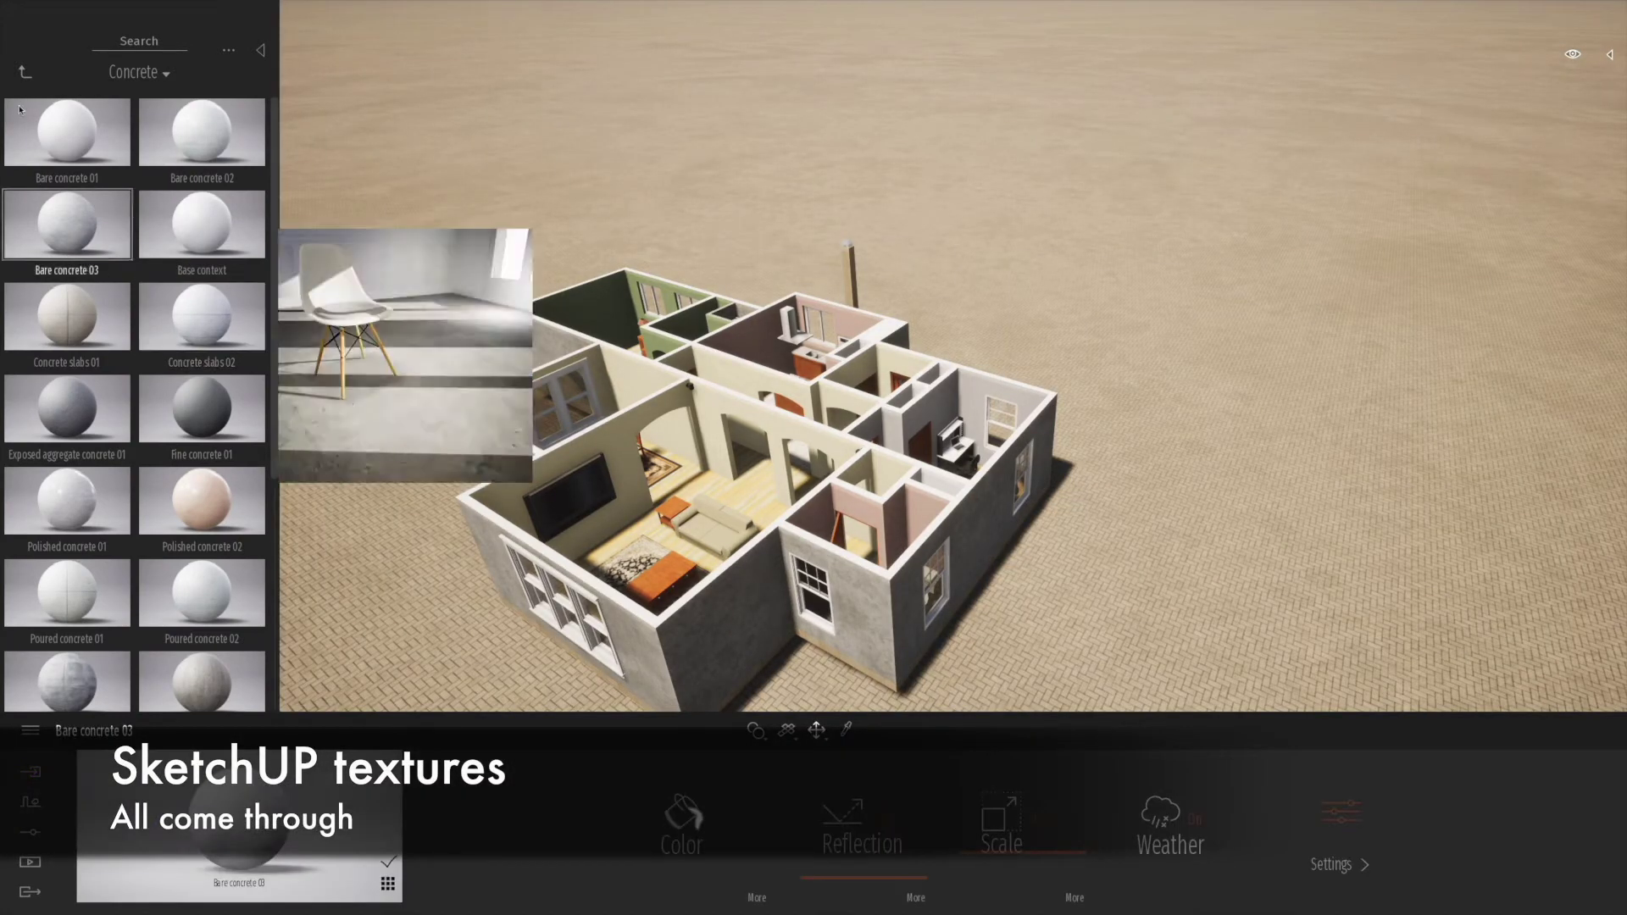
# Step: Apply the Maple 01 A material from the Wood library to the living room floor
pyautogui.click(24, 75)
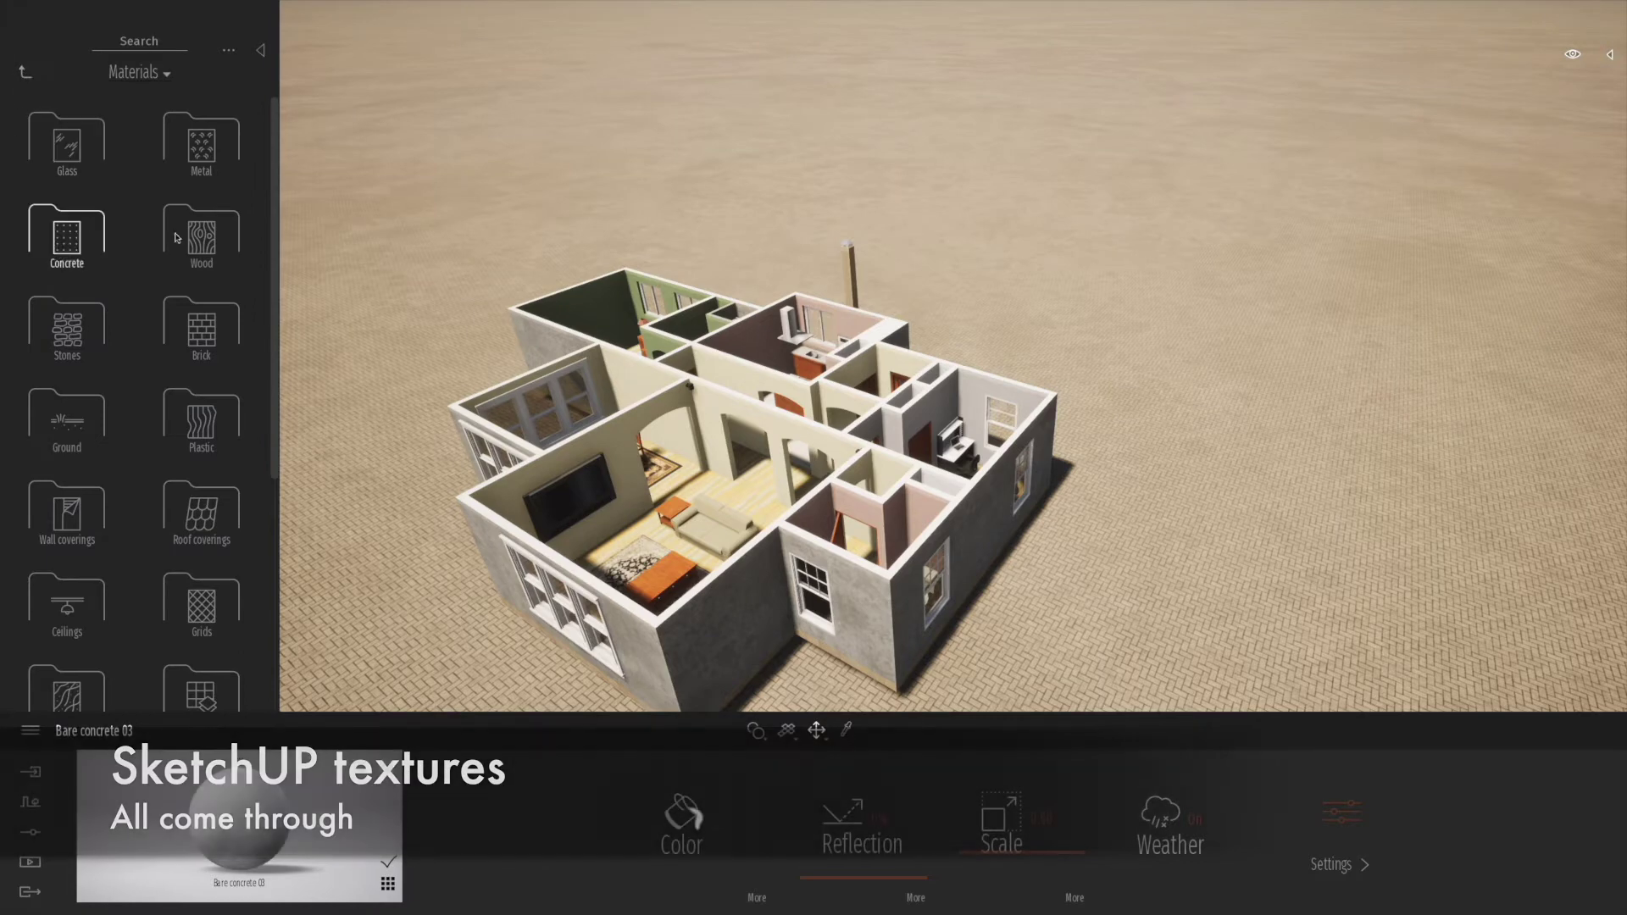
pyautogui.click(201, 239)
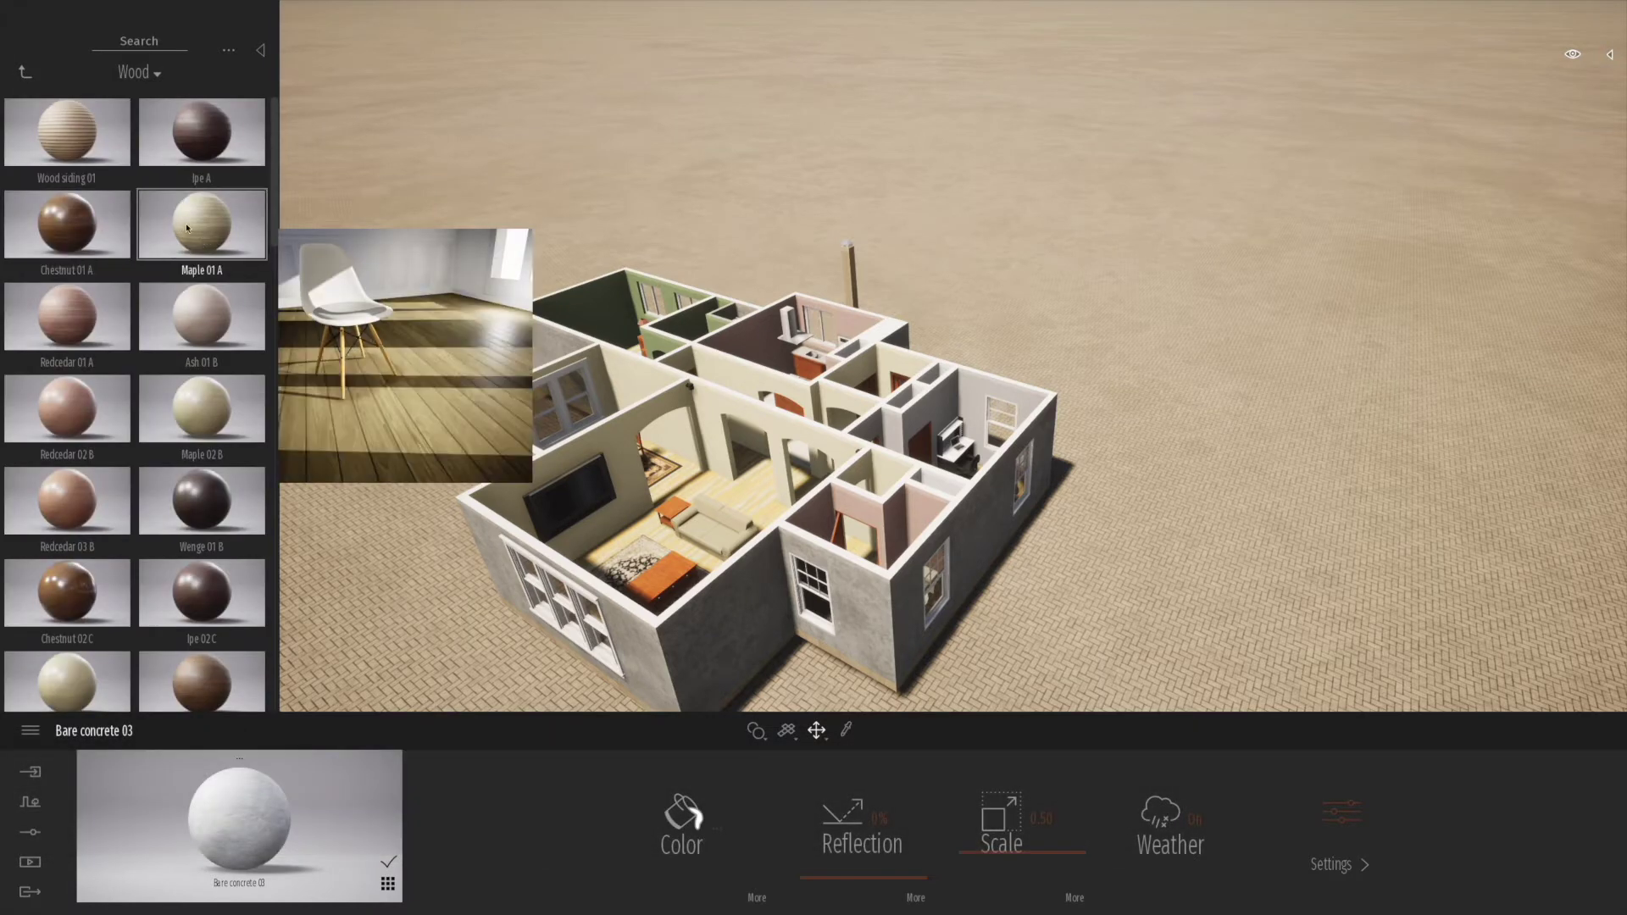
pyautogui.moveTo(203, 244); pyautogui.dragTo(745, 490)
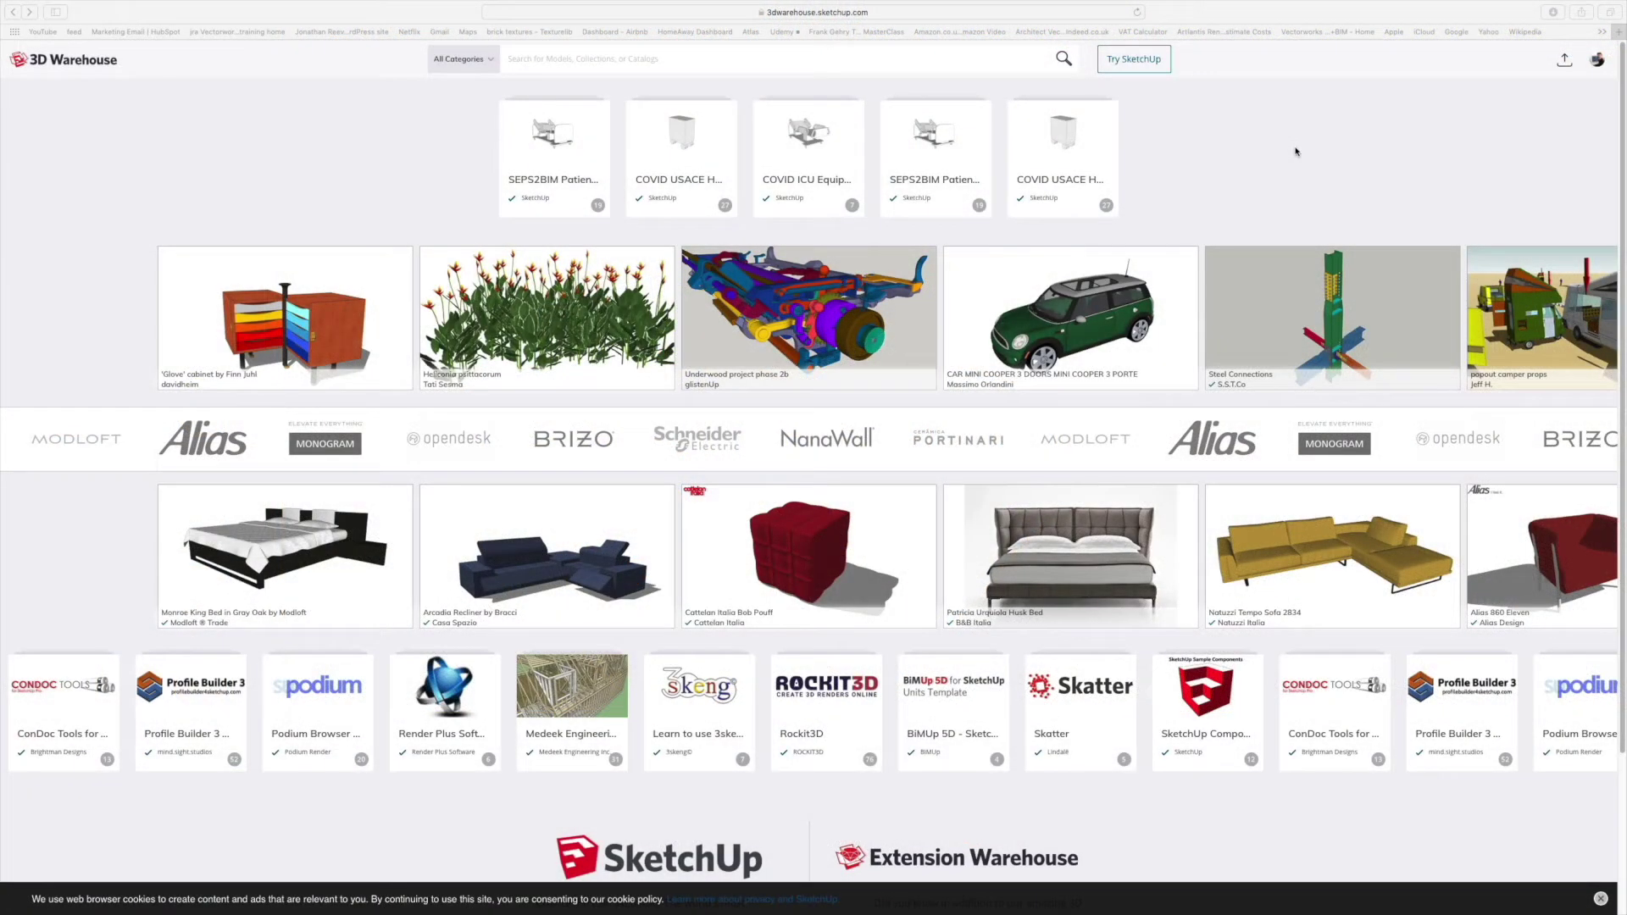
# Step: Search 3D Warehouse for "chair" and download the light grey armchair model
pyautogui.click(654, 60)
pyautogui.write('chair')
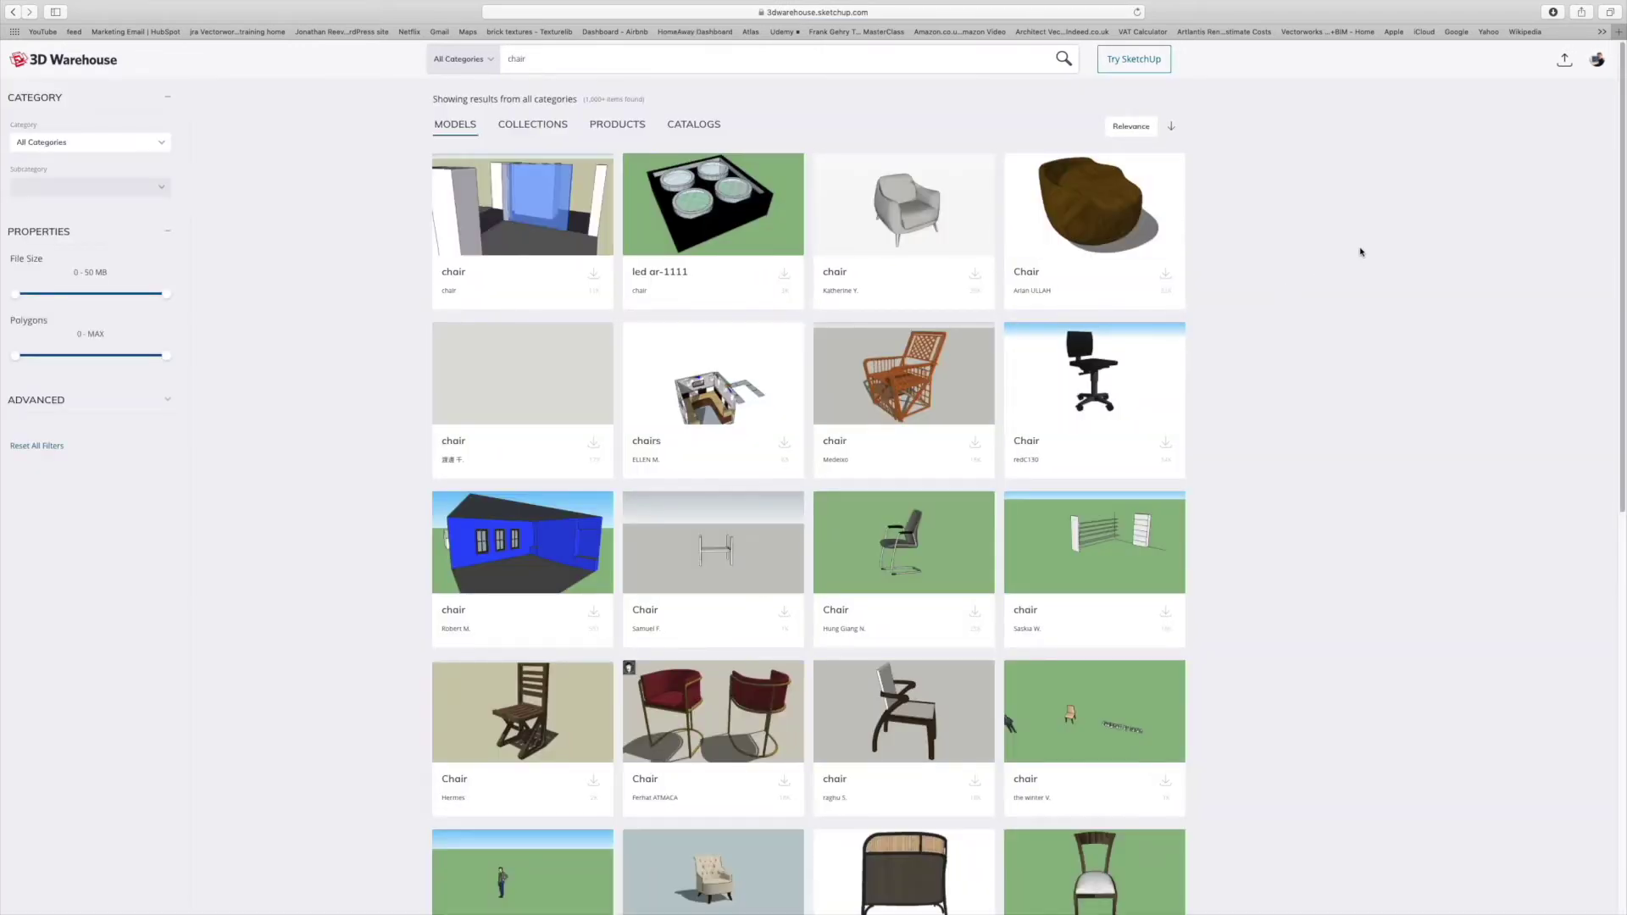
pyautogui.scroll(-5, 1356, 251)
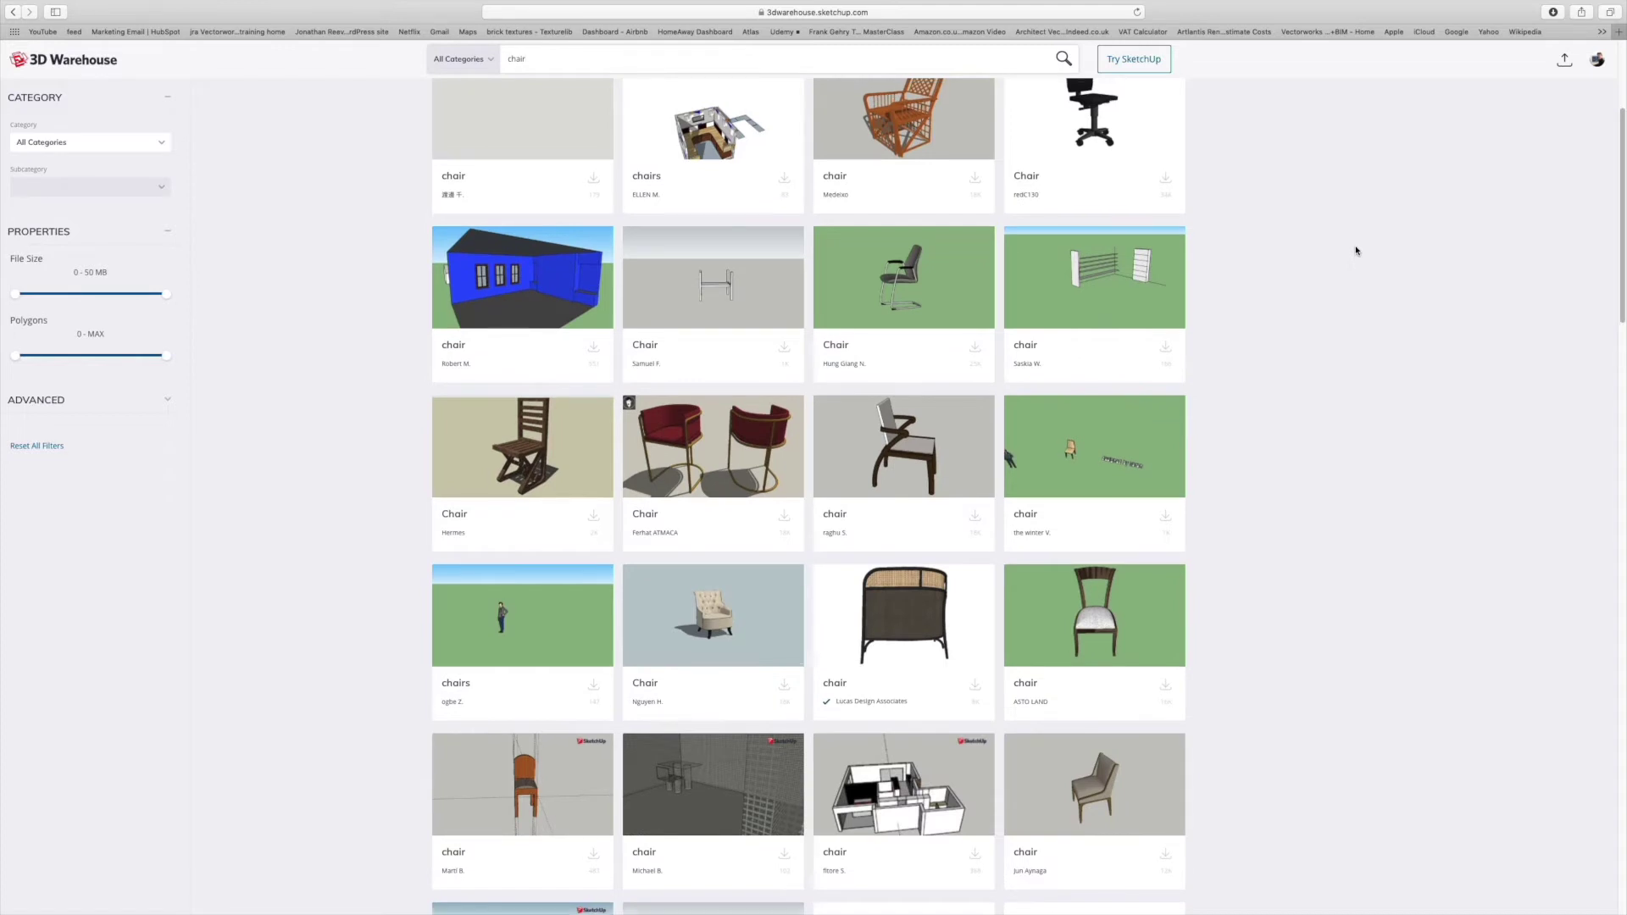
pyautogui.scroll(5, 1356, 248)
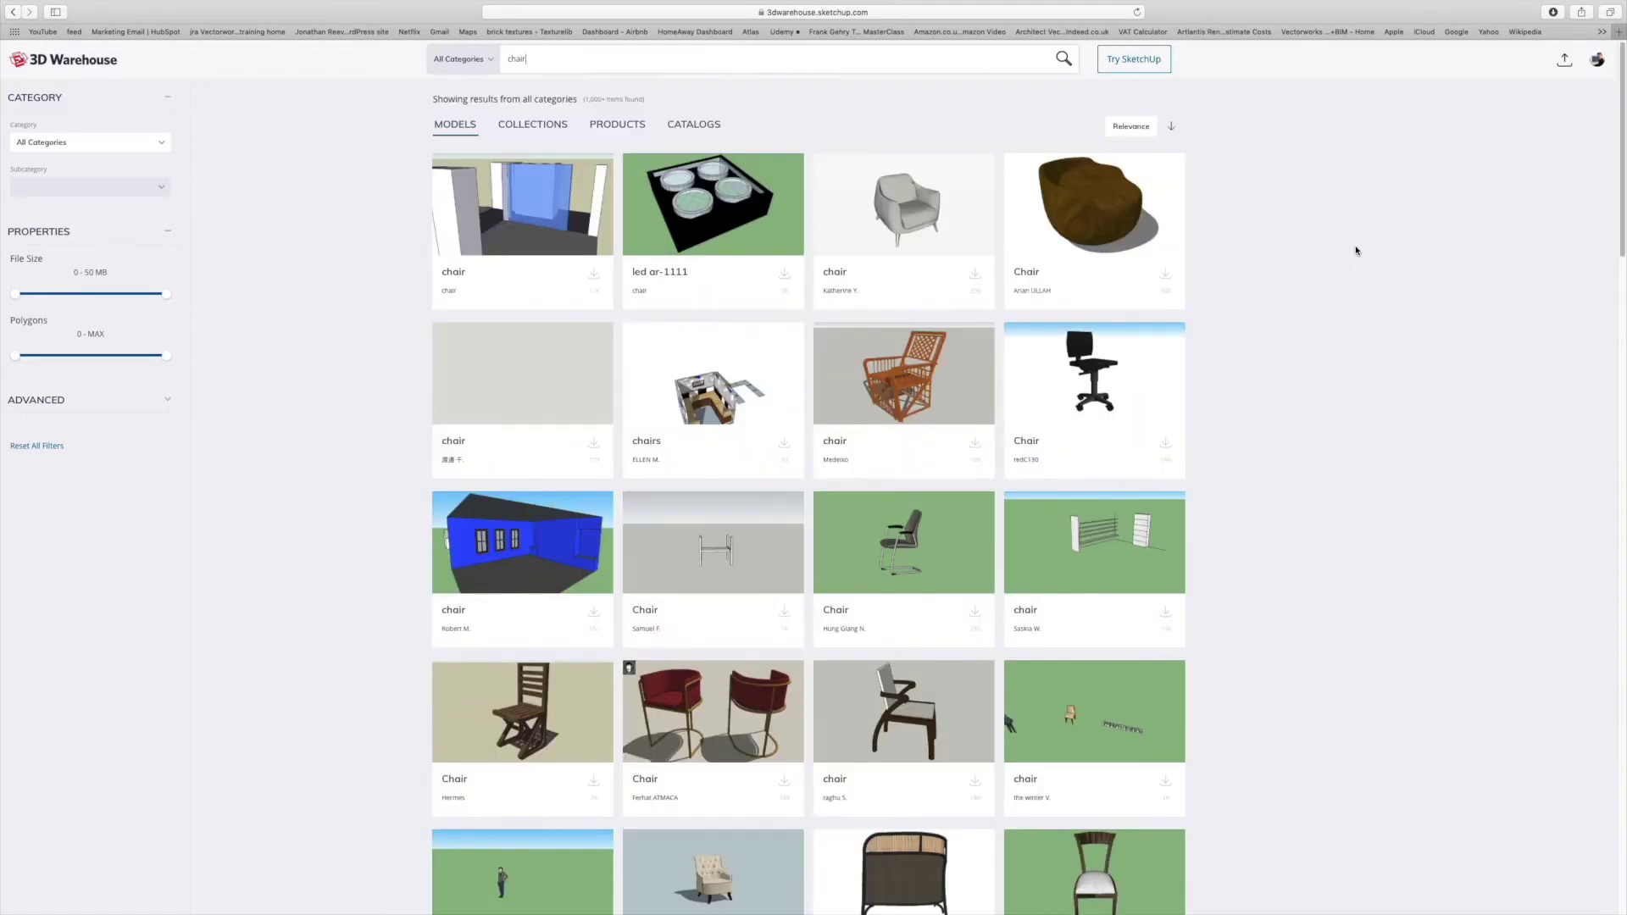
pyautogui.click(977, 276)
pyautogui.click(954, 301)
# Step: Switch to Twinmotion and import Natuzzi-Platea-2661-003.skp from Downloads as geometry, reviewing the import options
pyautogui.moveTo(1394, 900)
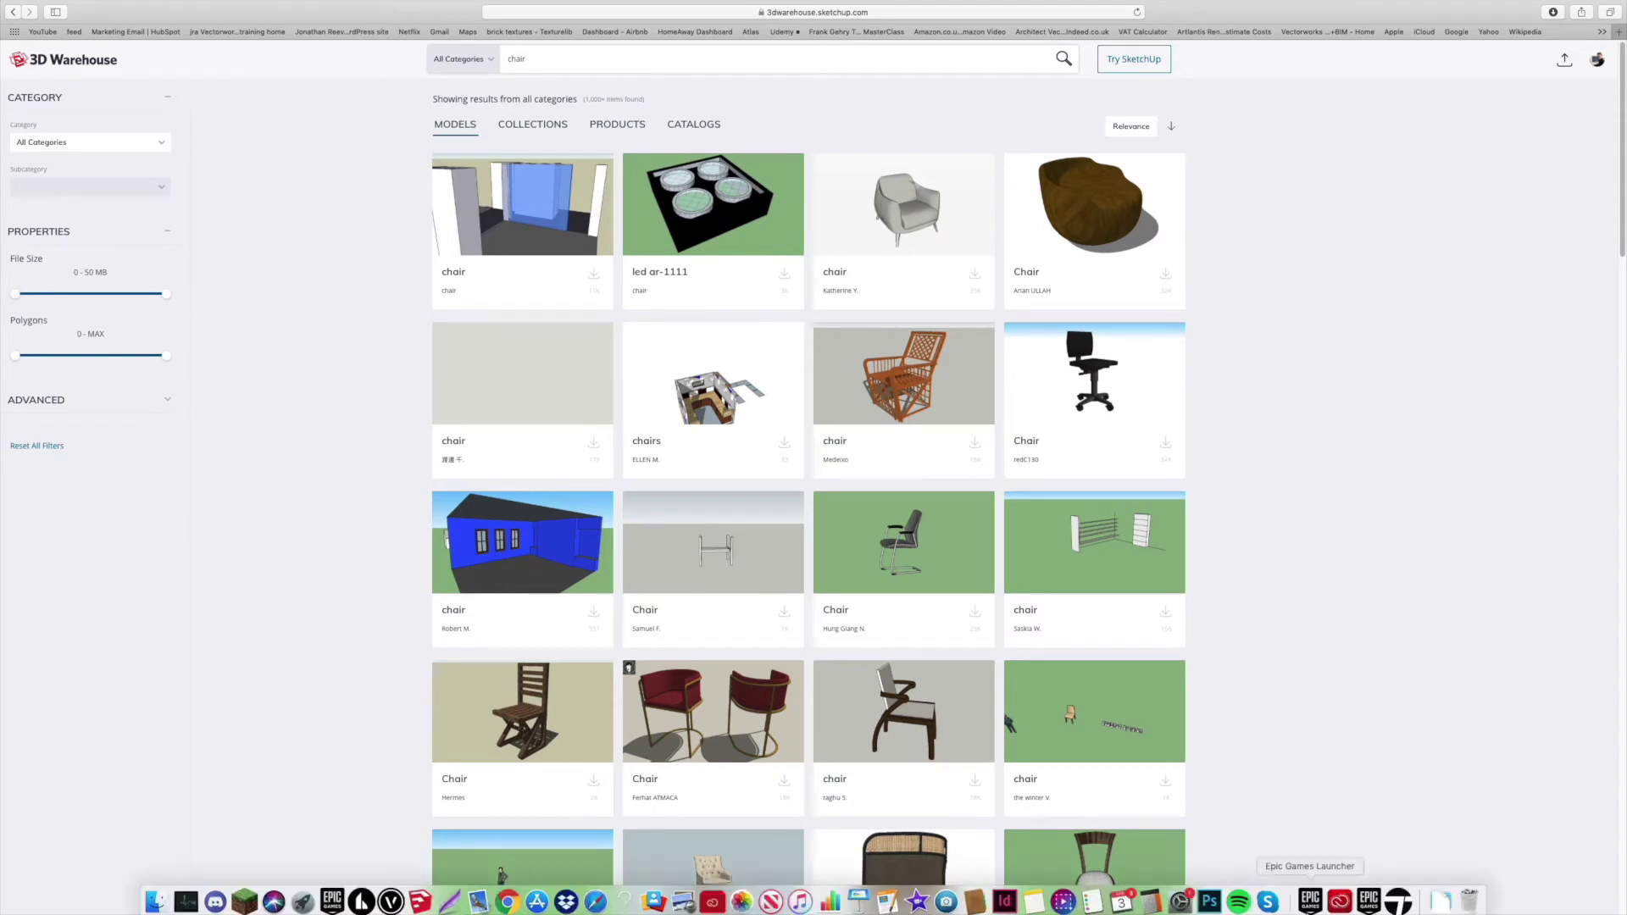
pyautogui.click(1397, 900)
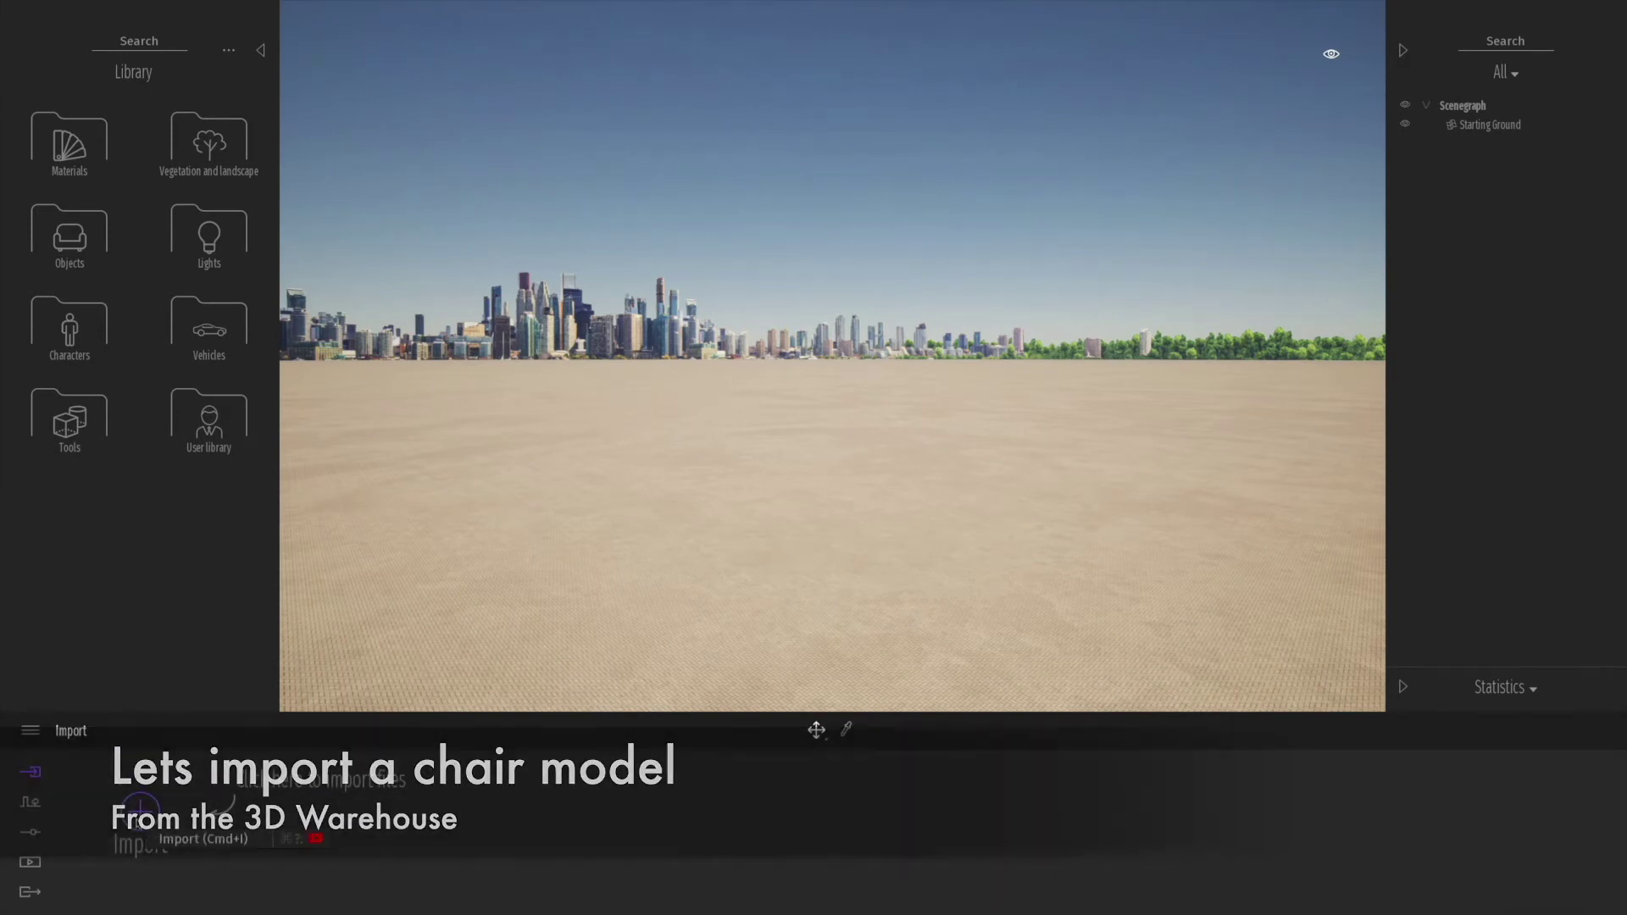
pyautogui.click(139, 818)
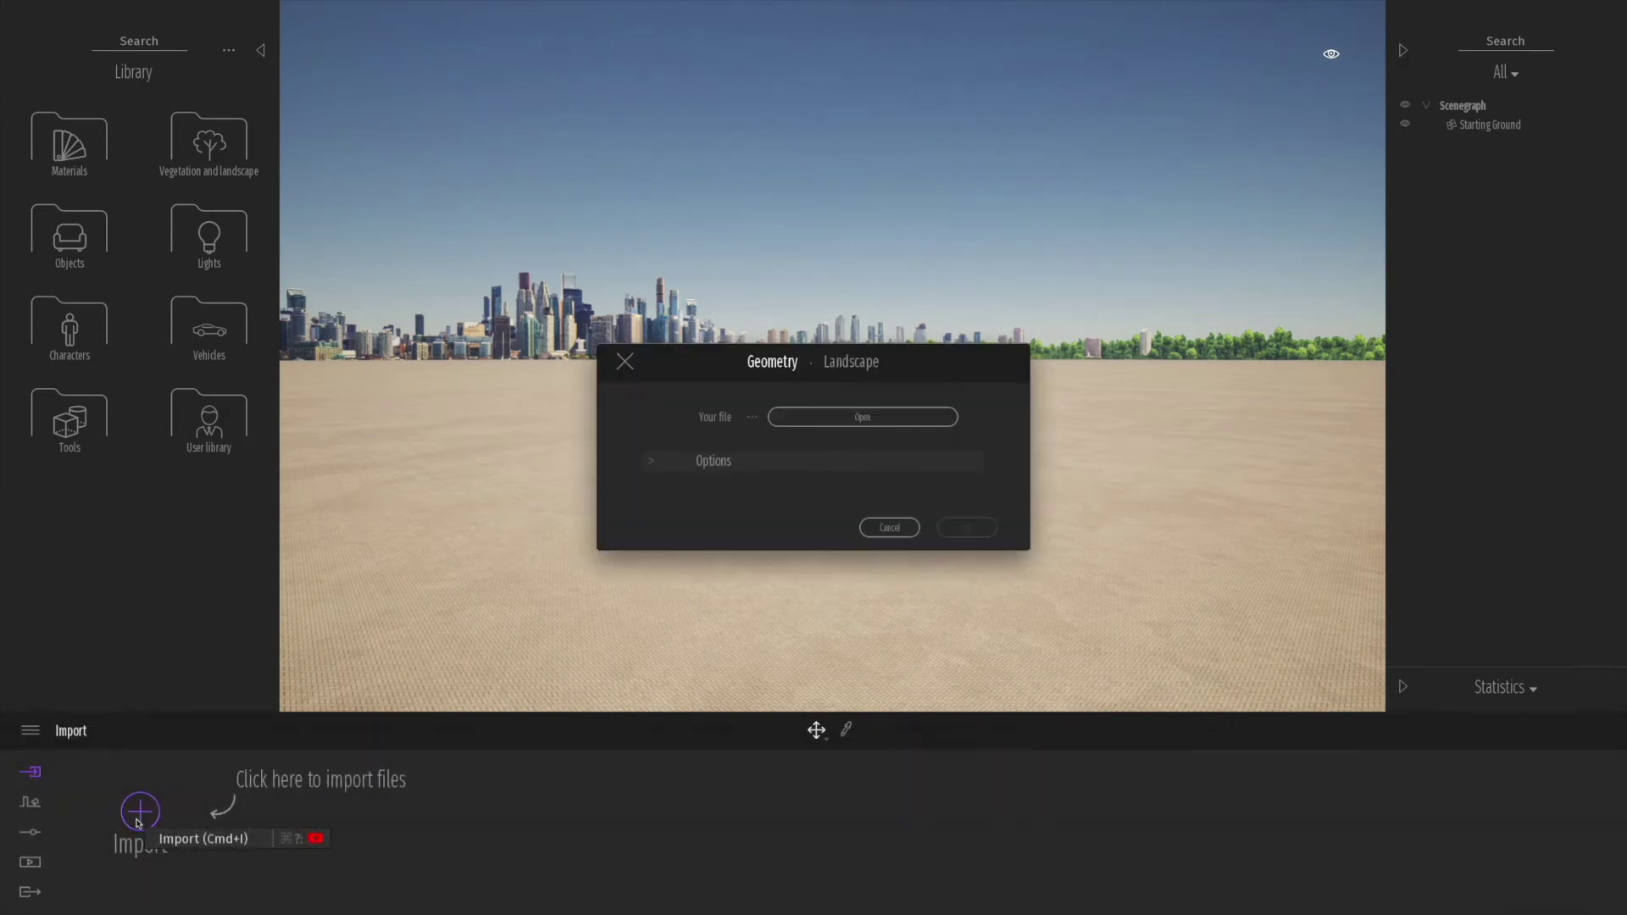
pyautogui.click(891, 417)
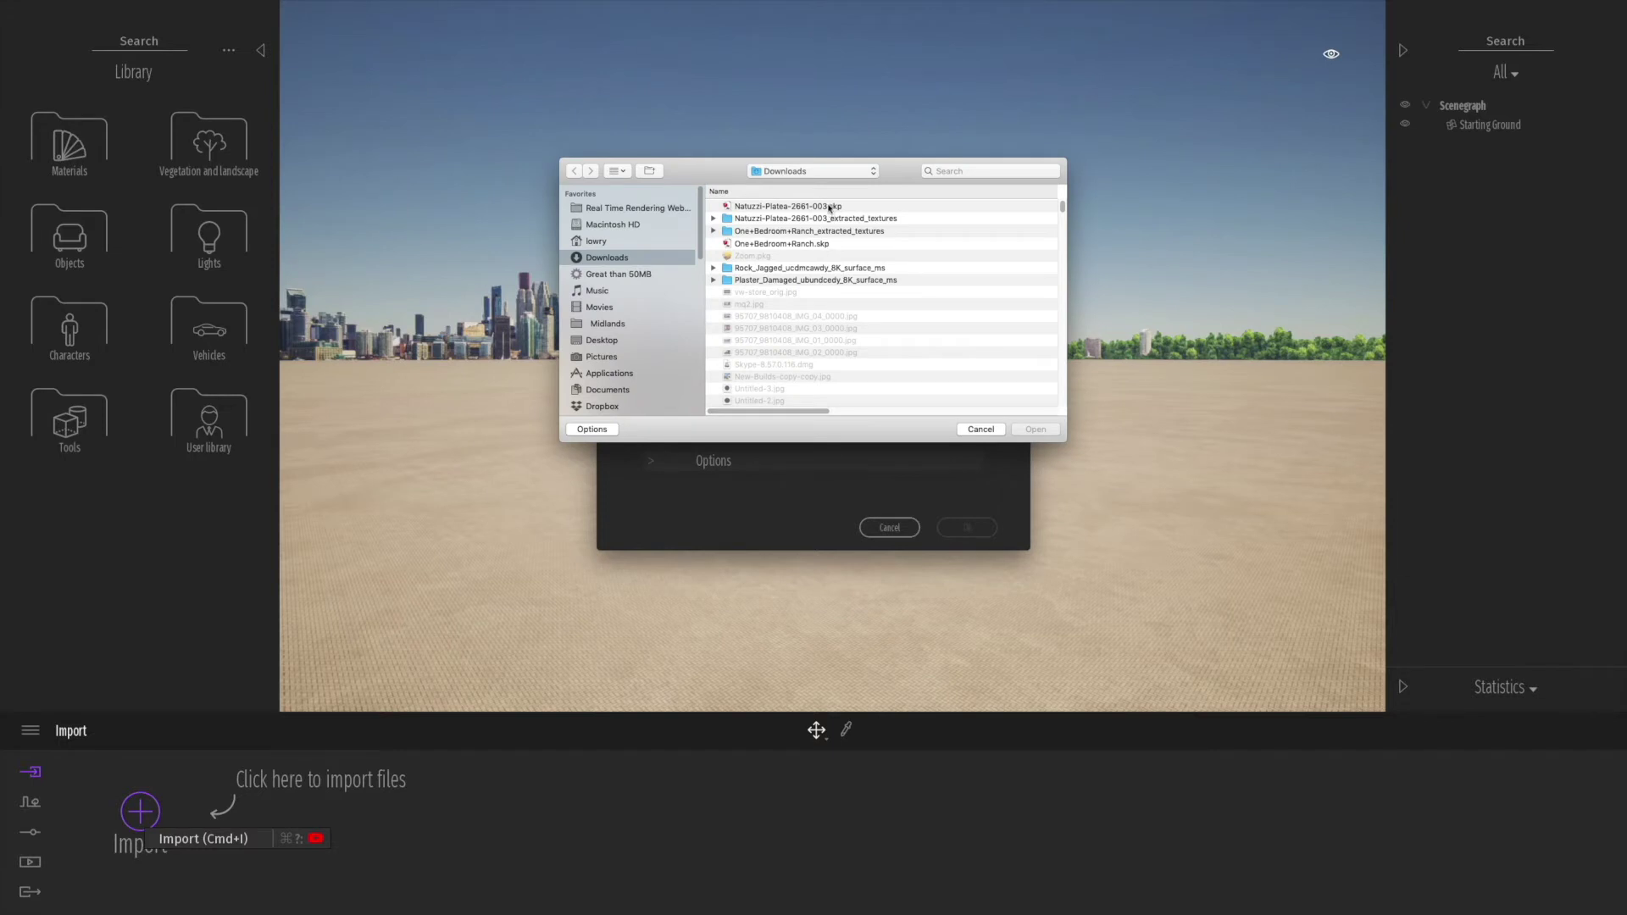
pyautogui.click(829, 206)
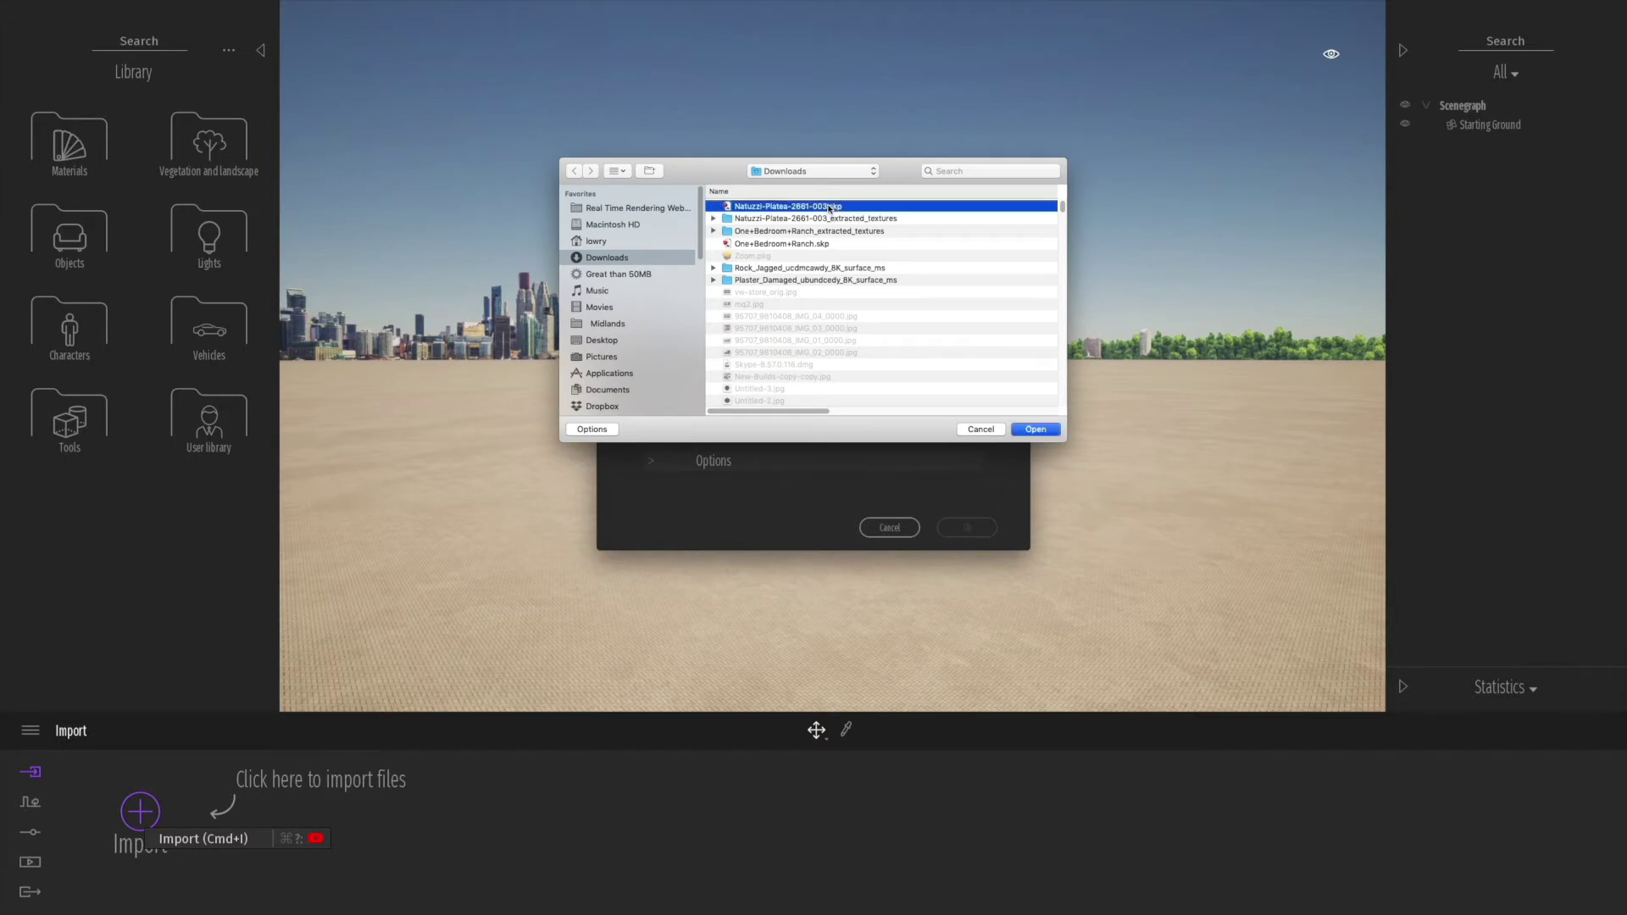
pyautogui.click(1036, 430)
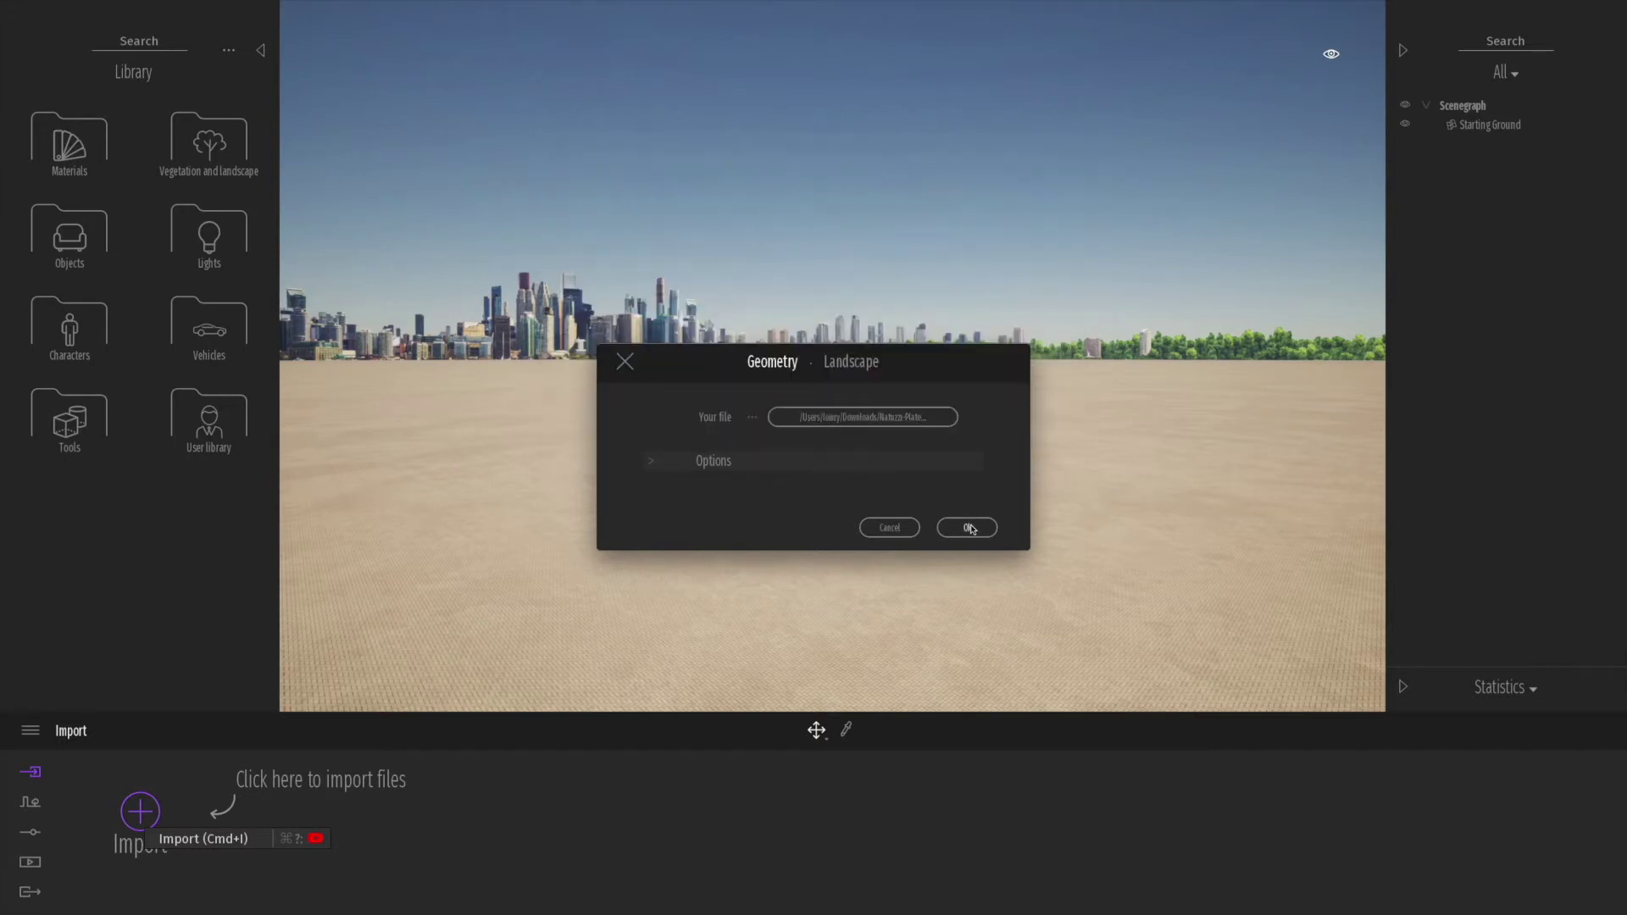
pyautogui.click(652, 458)
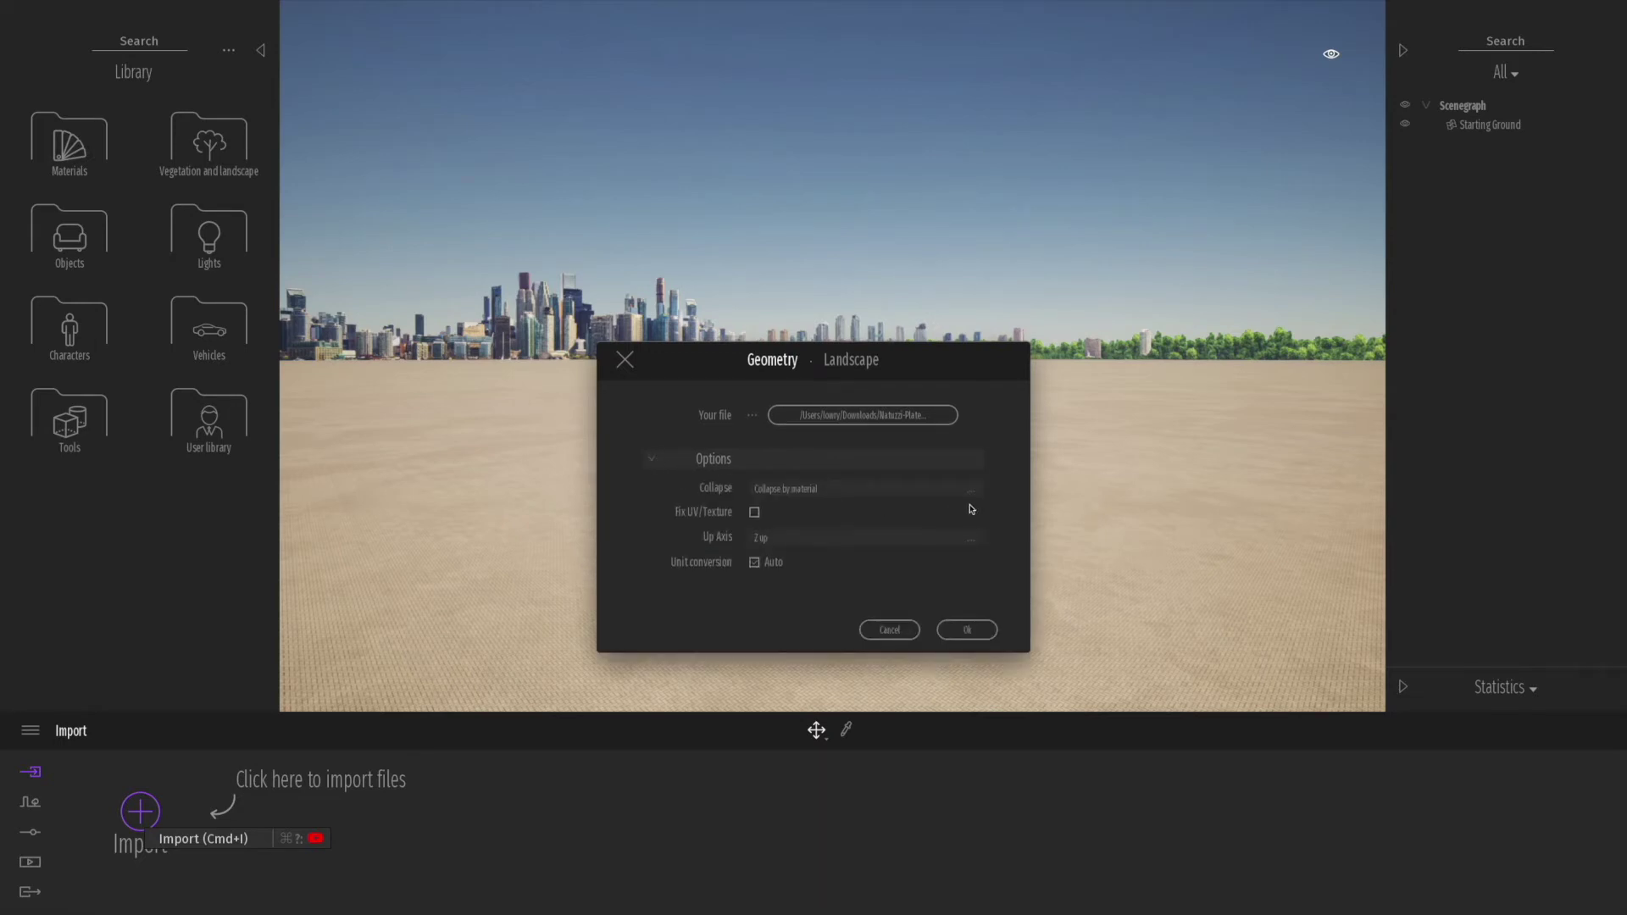
pyautogui.click(966, 629)
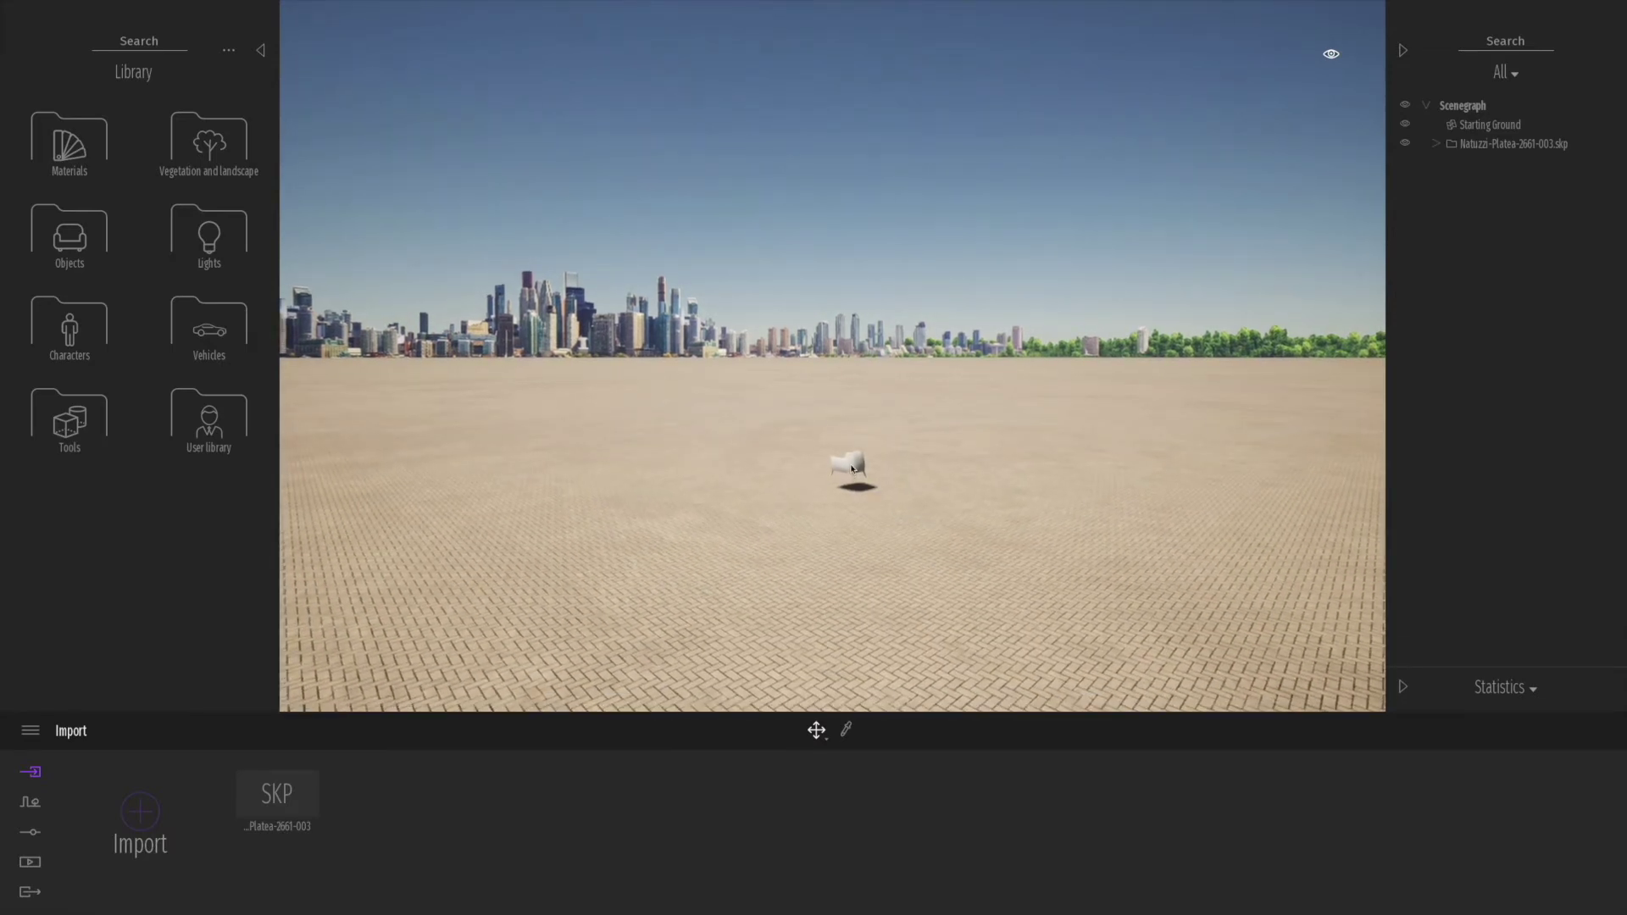
# Step: Apply the Carpet wool var 03 material from the Fabric library to the imported armchair's upholstery
pyautogui.click(848, 466)
pyautogui.scroll(3, 842, 514)
pyautogui.scroll(5, 844, 519)
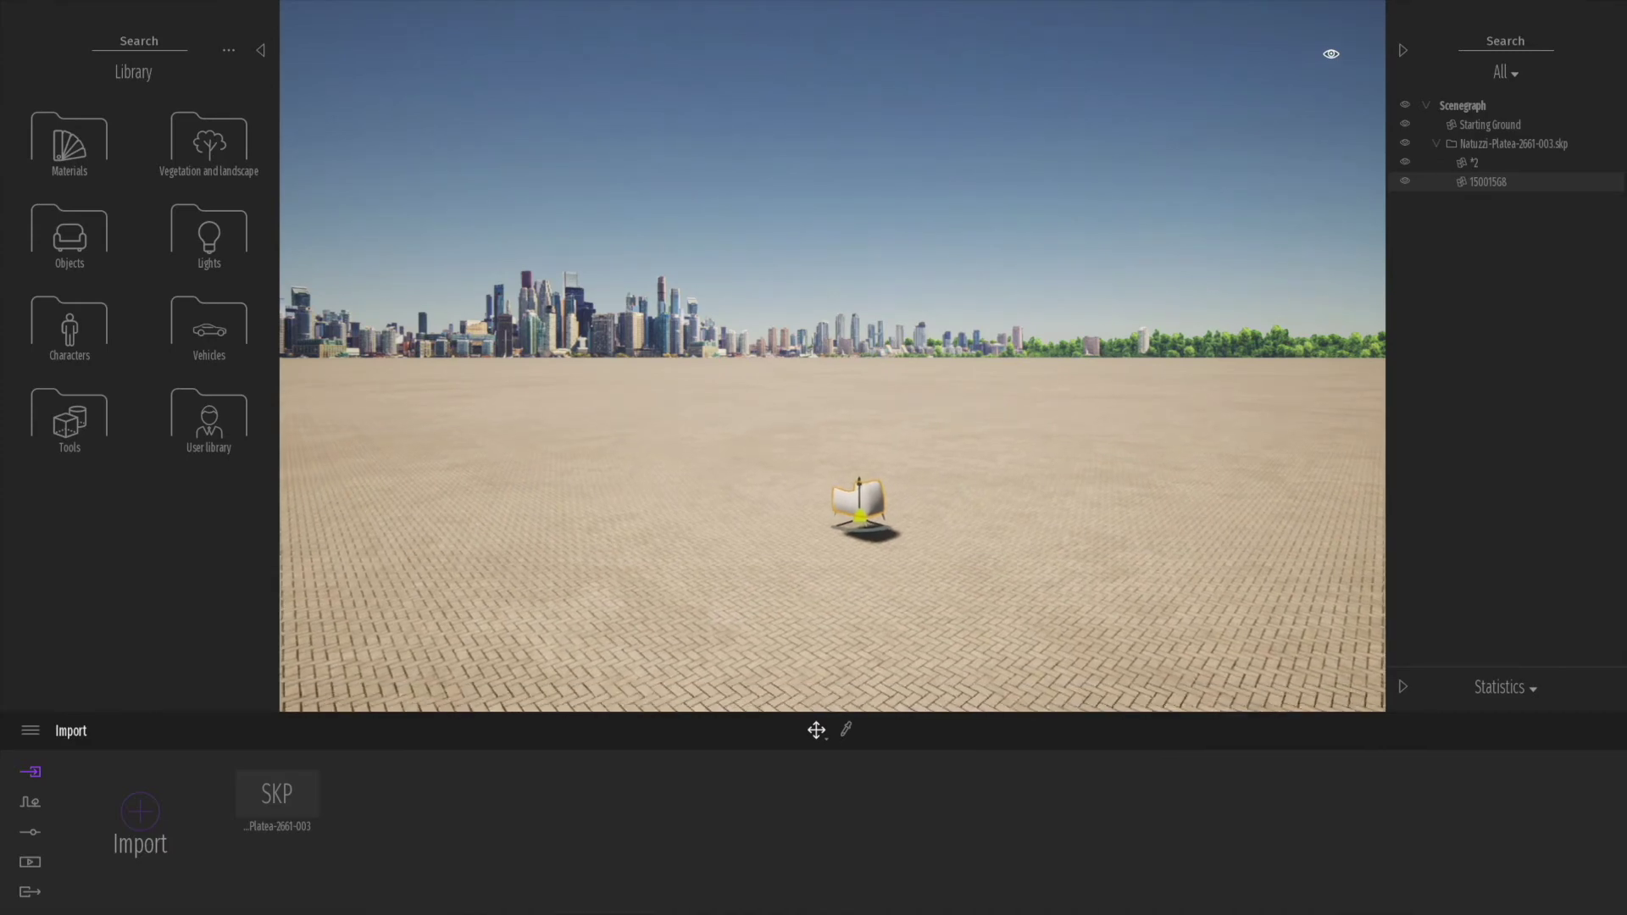
pyautogui.scroll(-8, 846, 578)
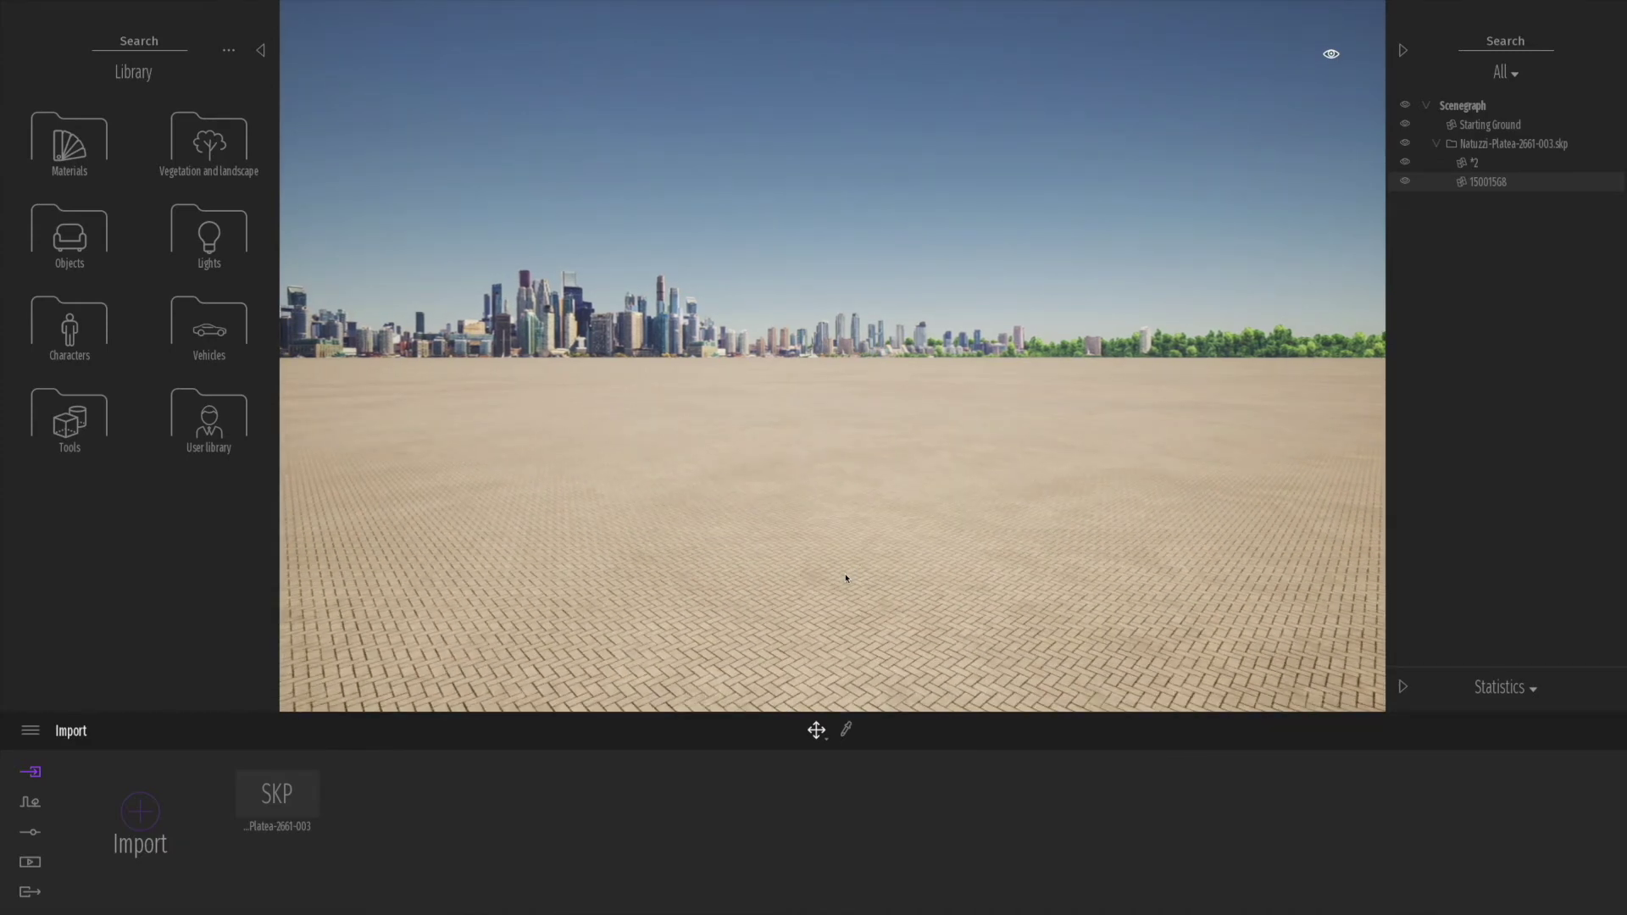
pyautogui.moveTo(745, 585); pyautogui.dragTo(883, 579, button='right')
pyautogui.moveTo(883, 579); pyautogui.dragTo(890, 589)
pyautogui.scroll(5, 889, 589)
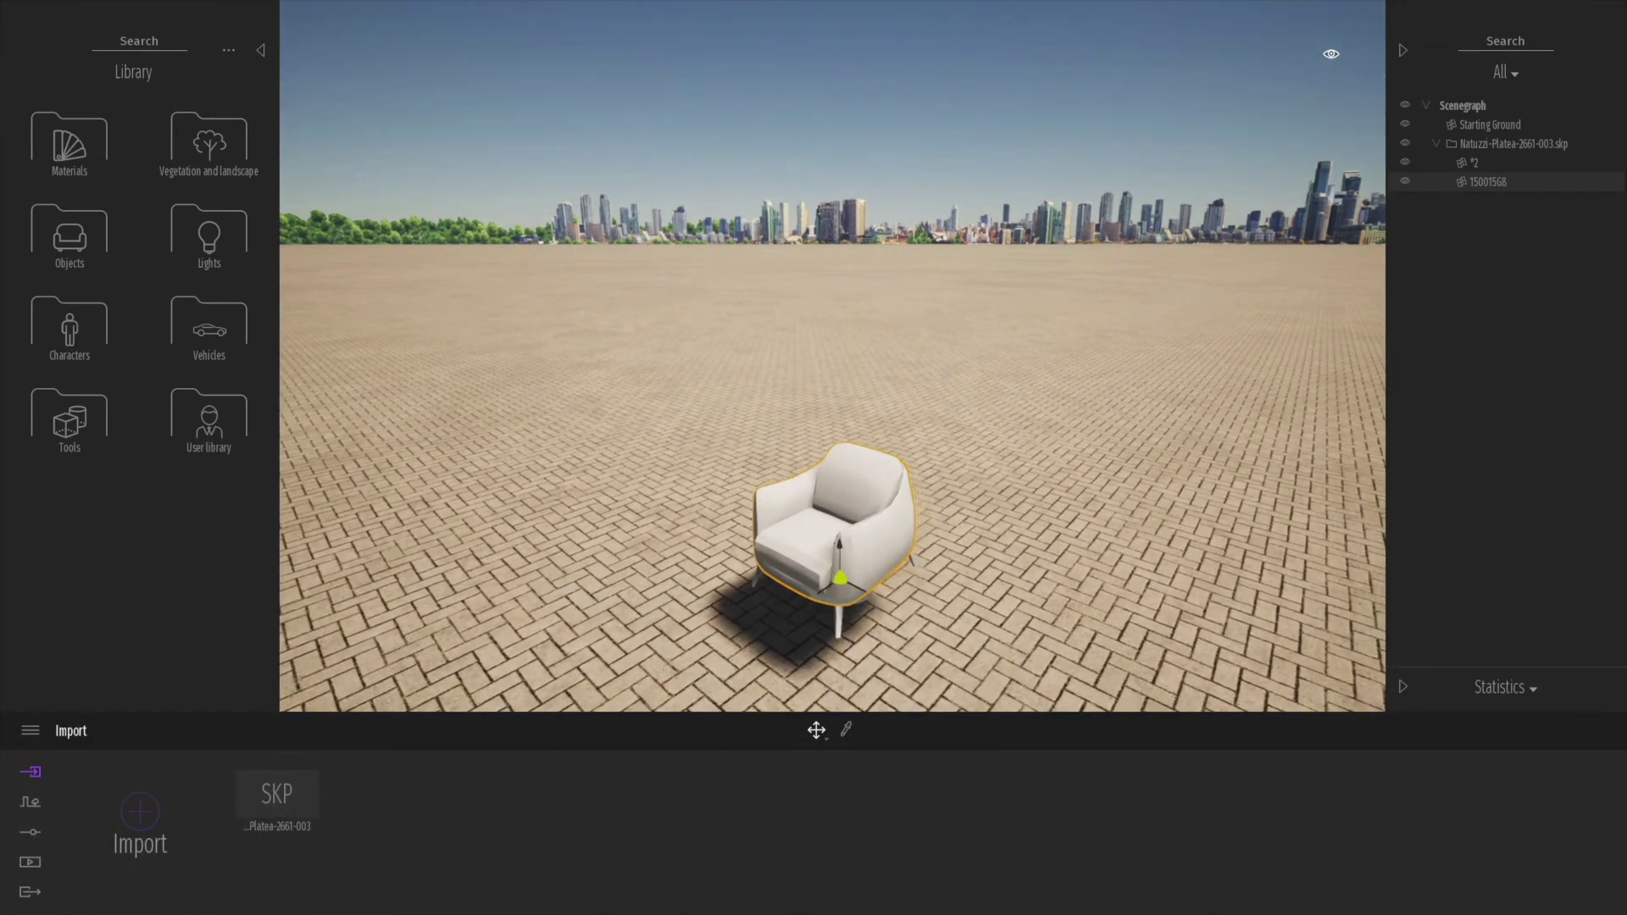
pyautogui.click(69, 143)
pyautogui.scroll(-4, 78, 373)
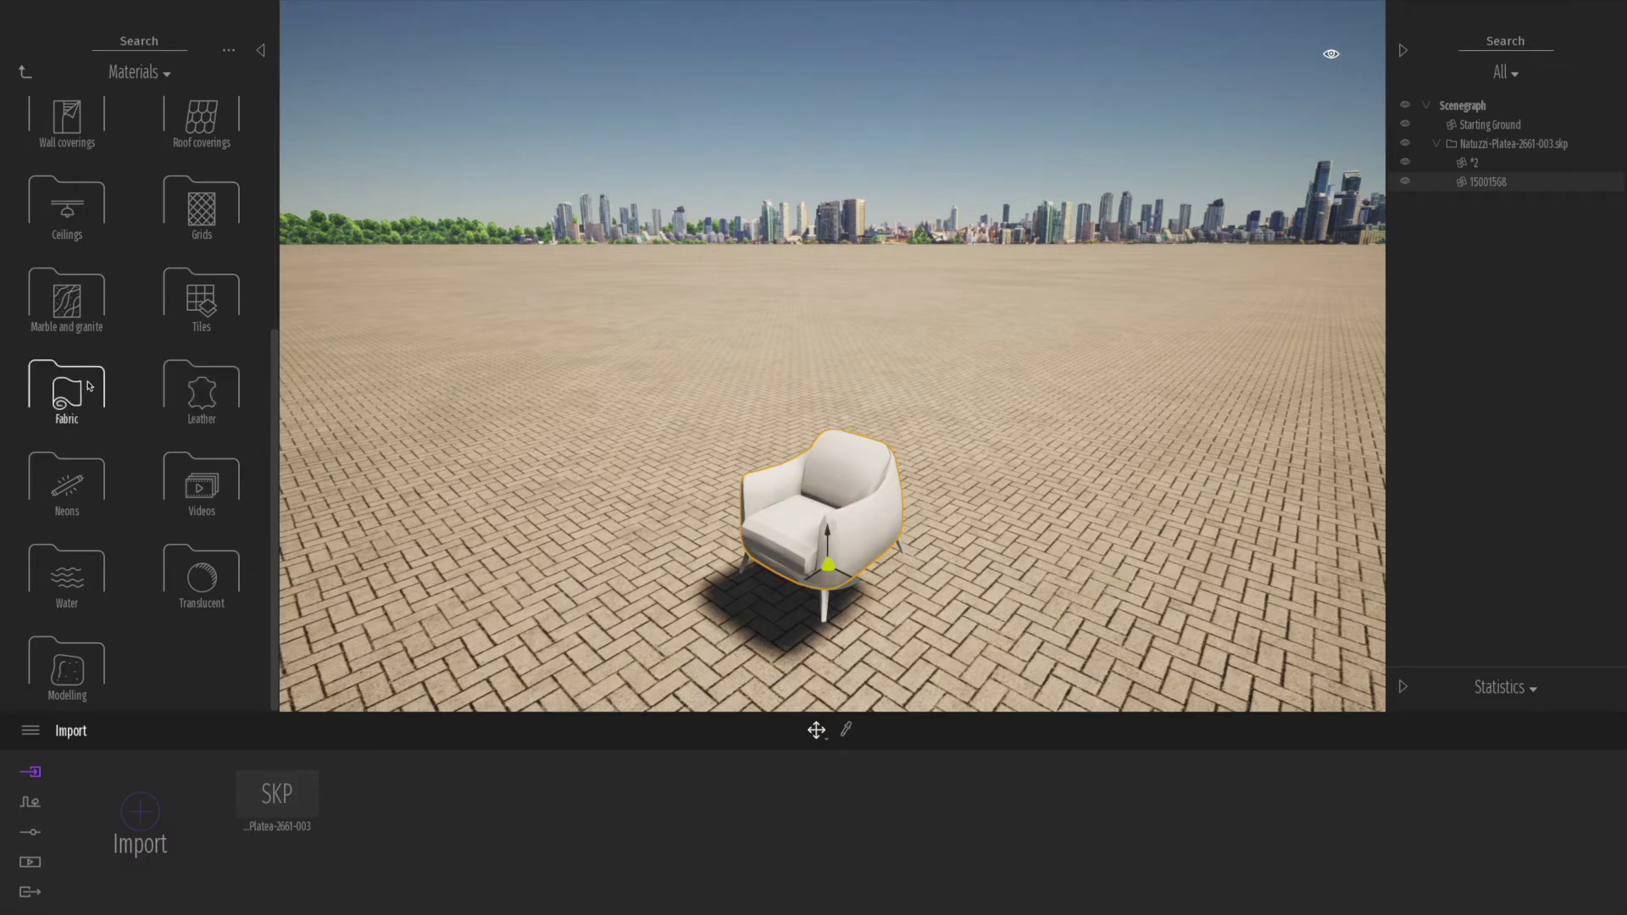
pyautogui.click(88, 386)
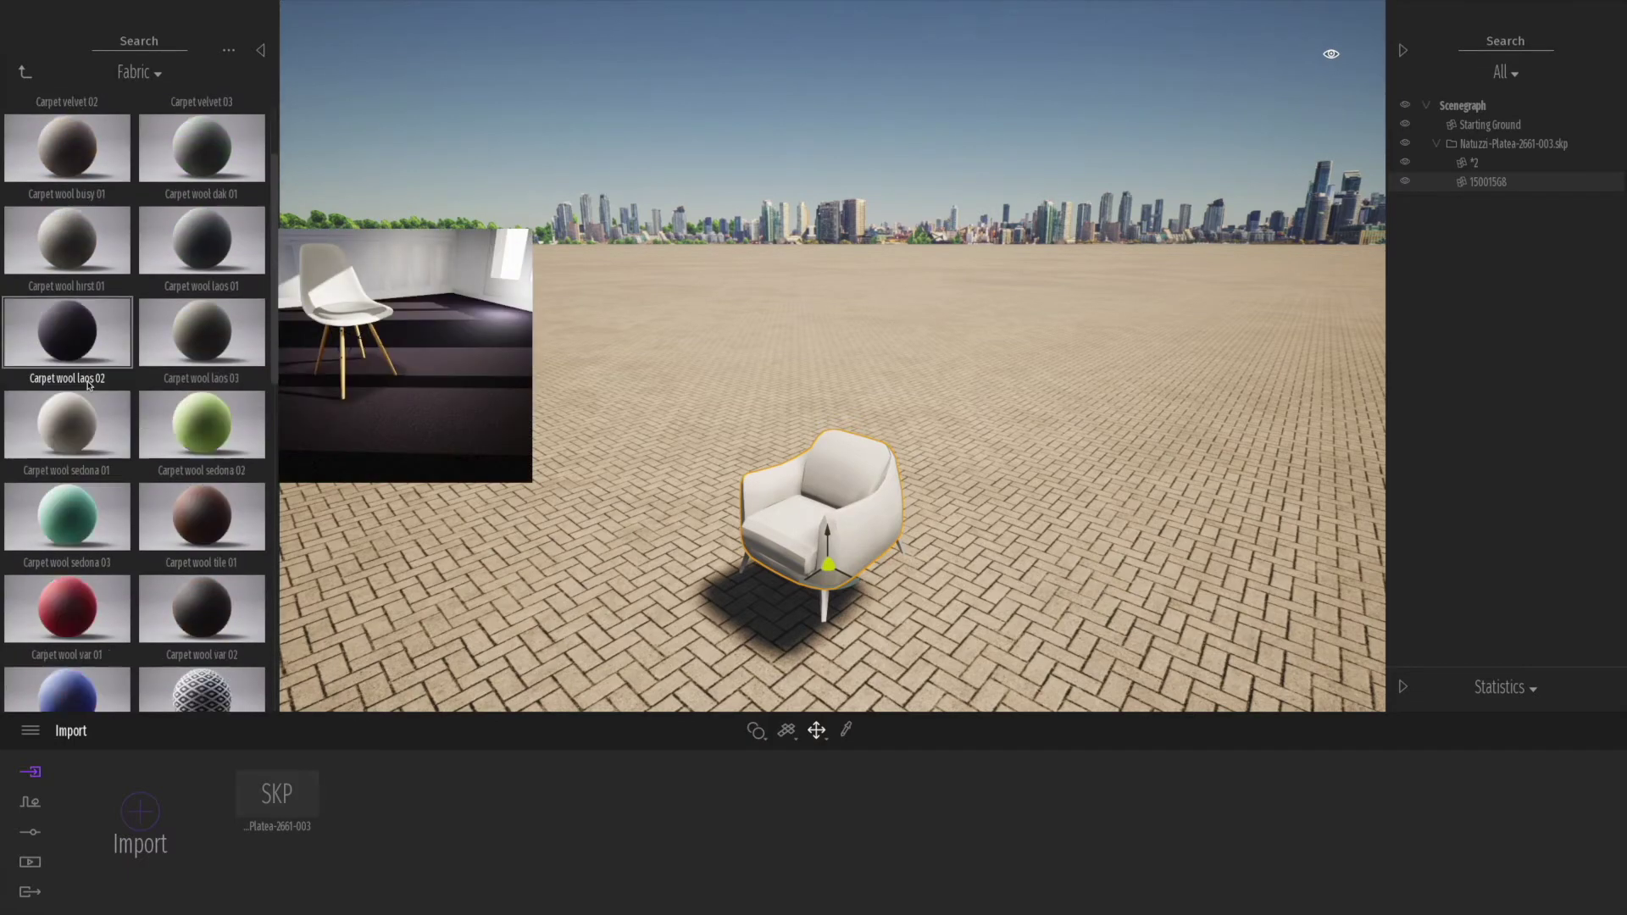
pyautogui.scroll(-2, 89, 384)
pyautogui.moveTo(68, 508); pyautogui.dragTo(818, 509)
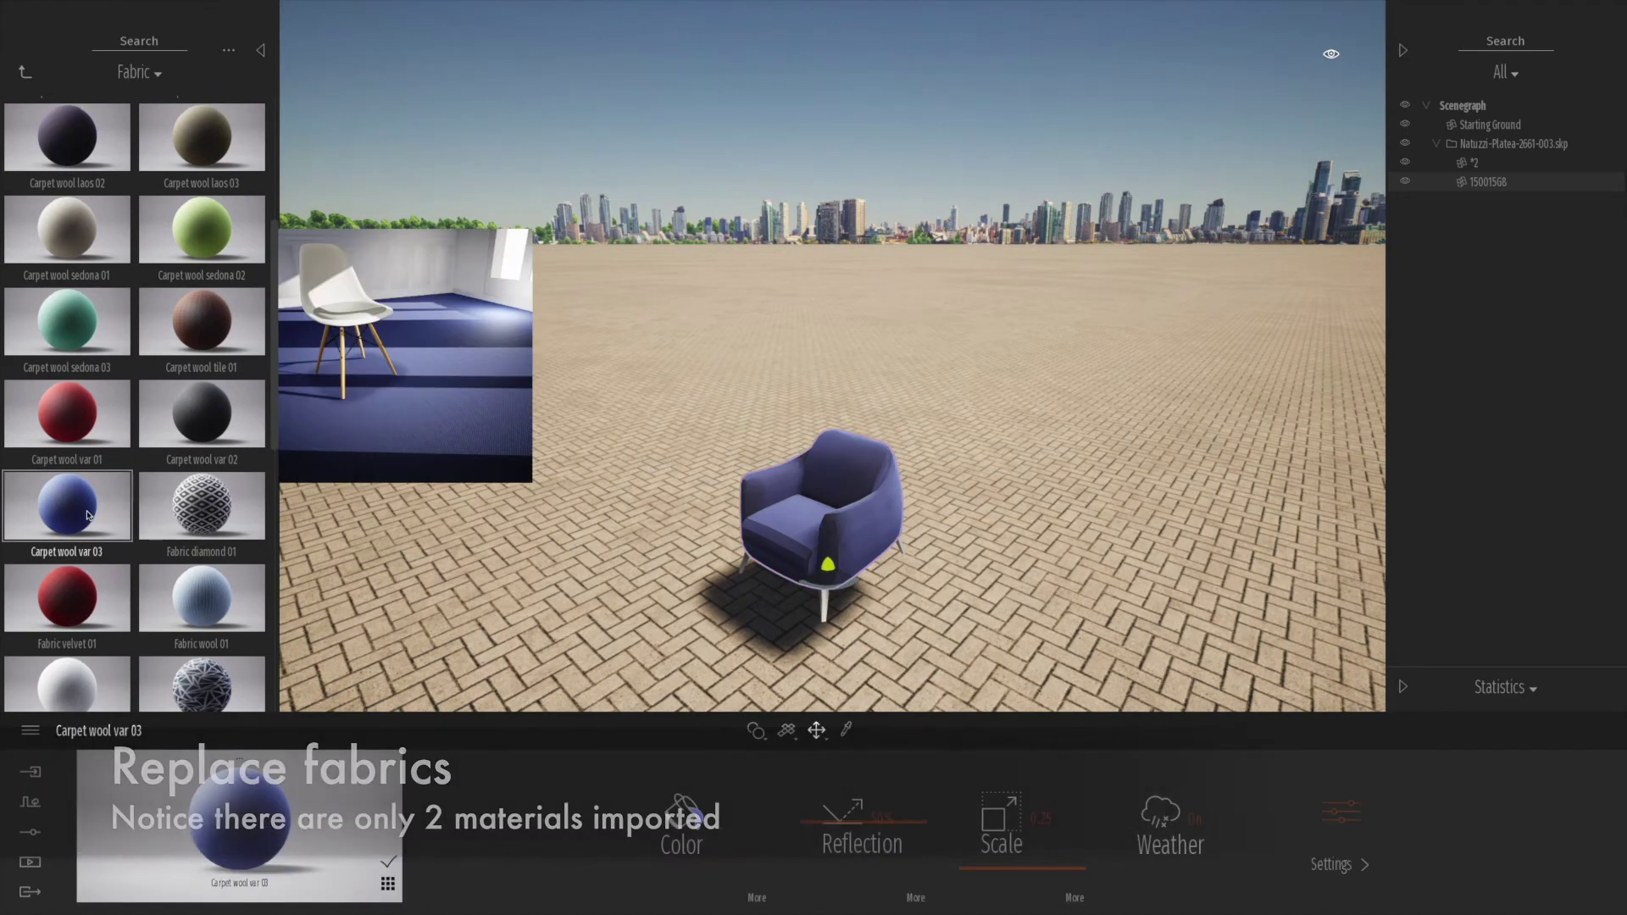
# Step: Apply the Fabric wool break 01 material to the armchair's upholstery and change its color to dark red
pyautogui.scroll(-3, 87, 514)
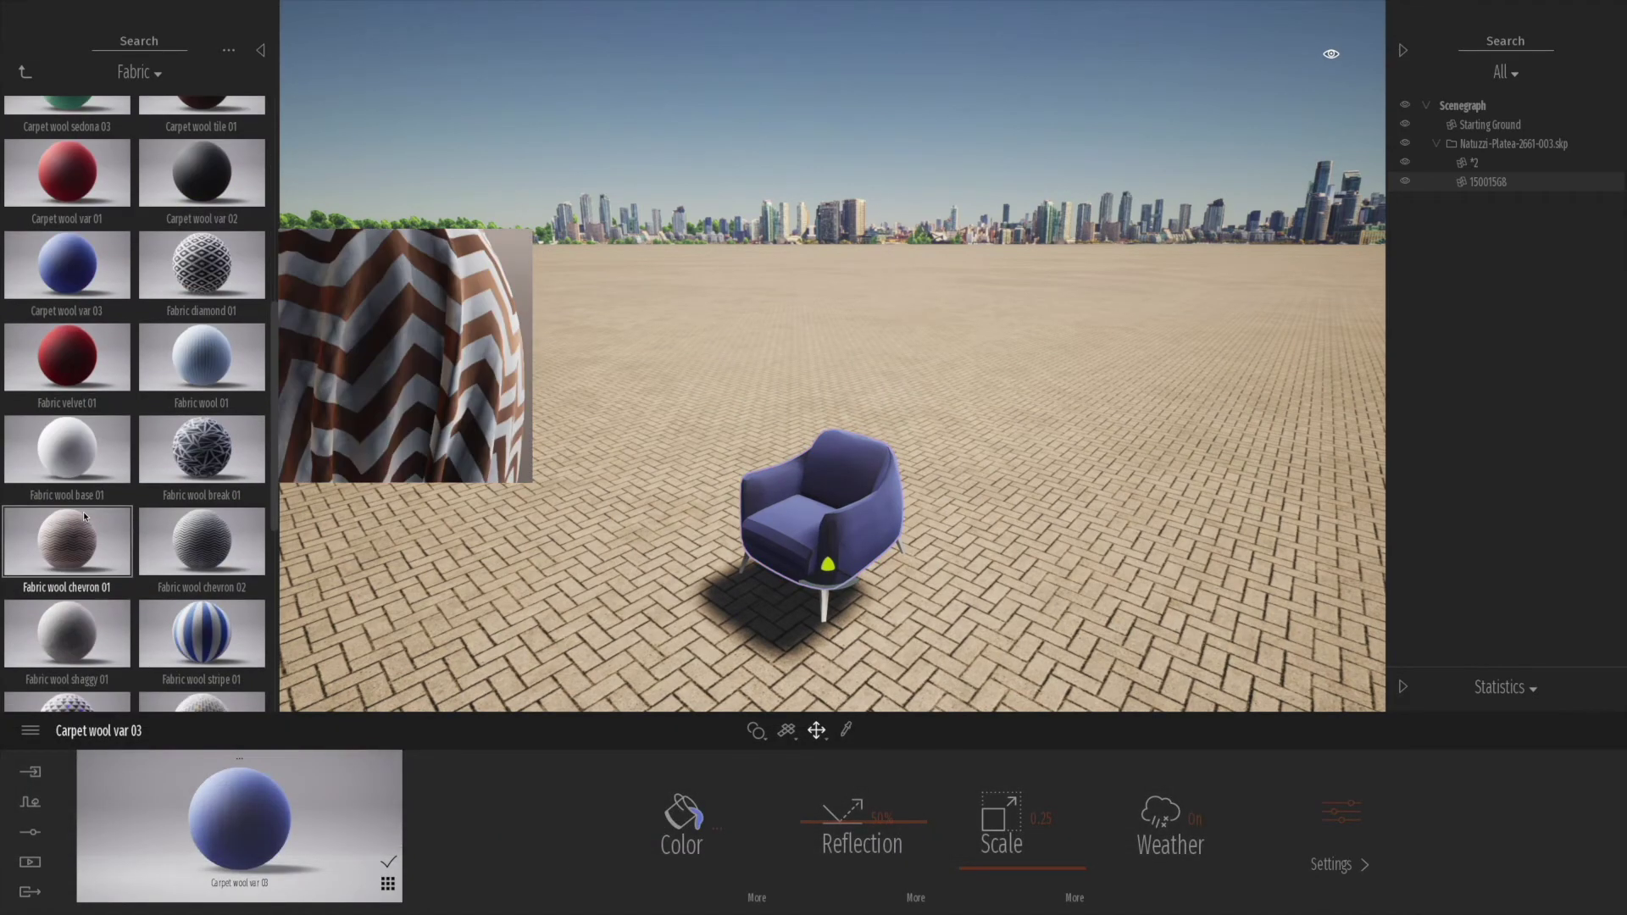
pyautogui.moveTo(201, 450); pyautogui.dragTo(809, 543)
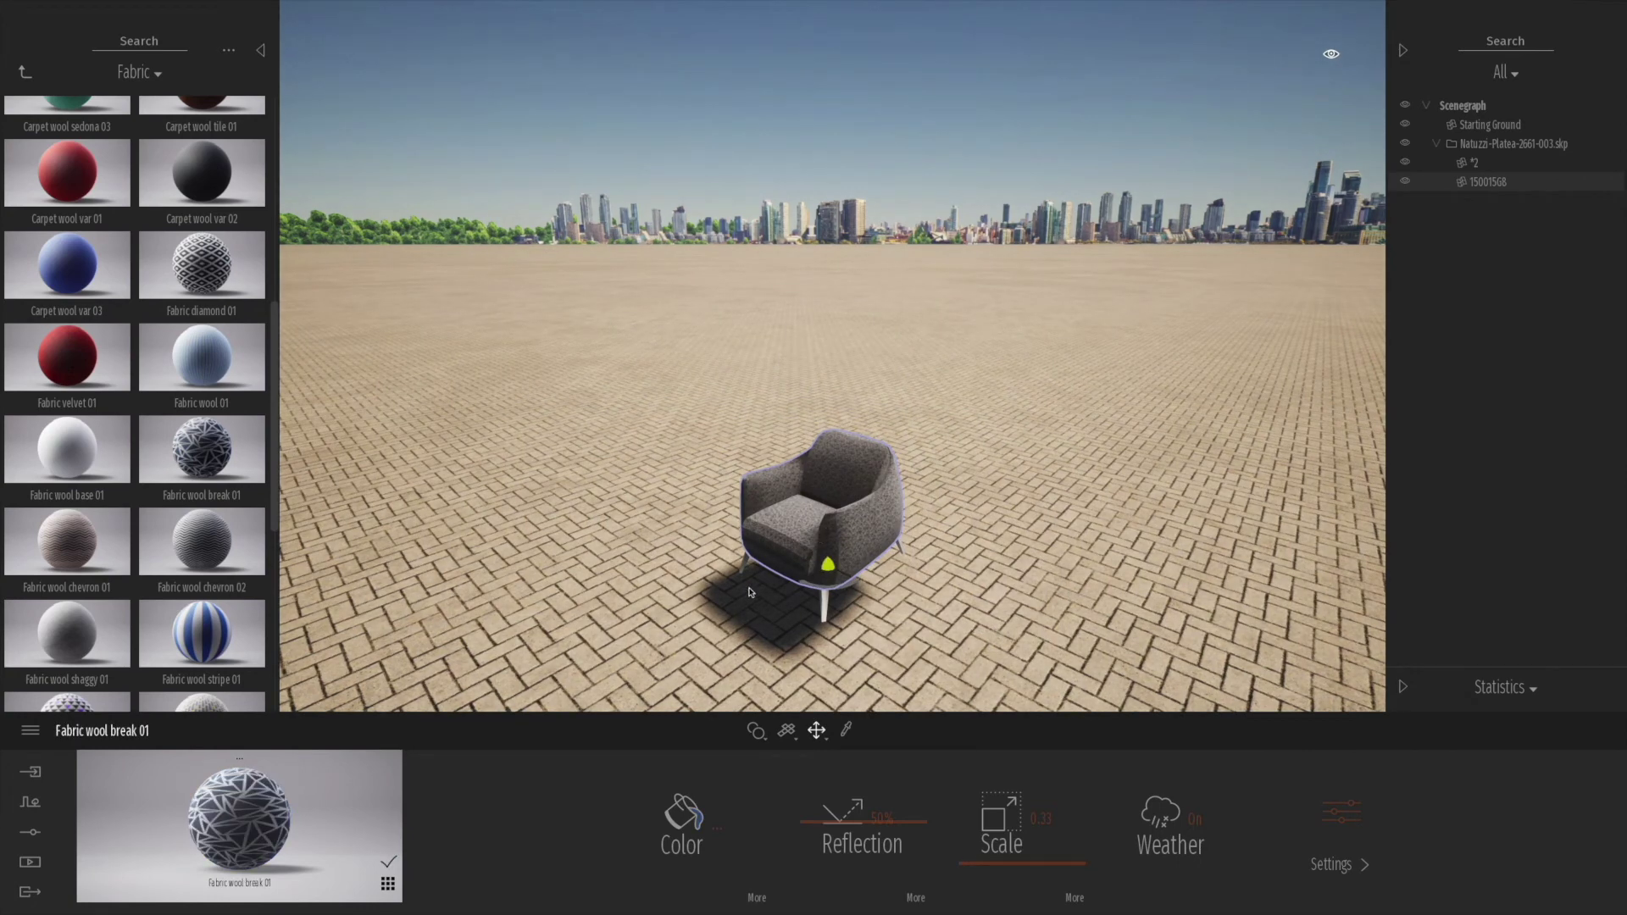
pyautogui.click(718, 828)
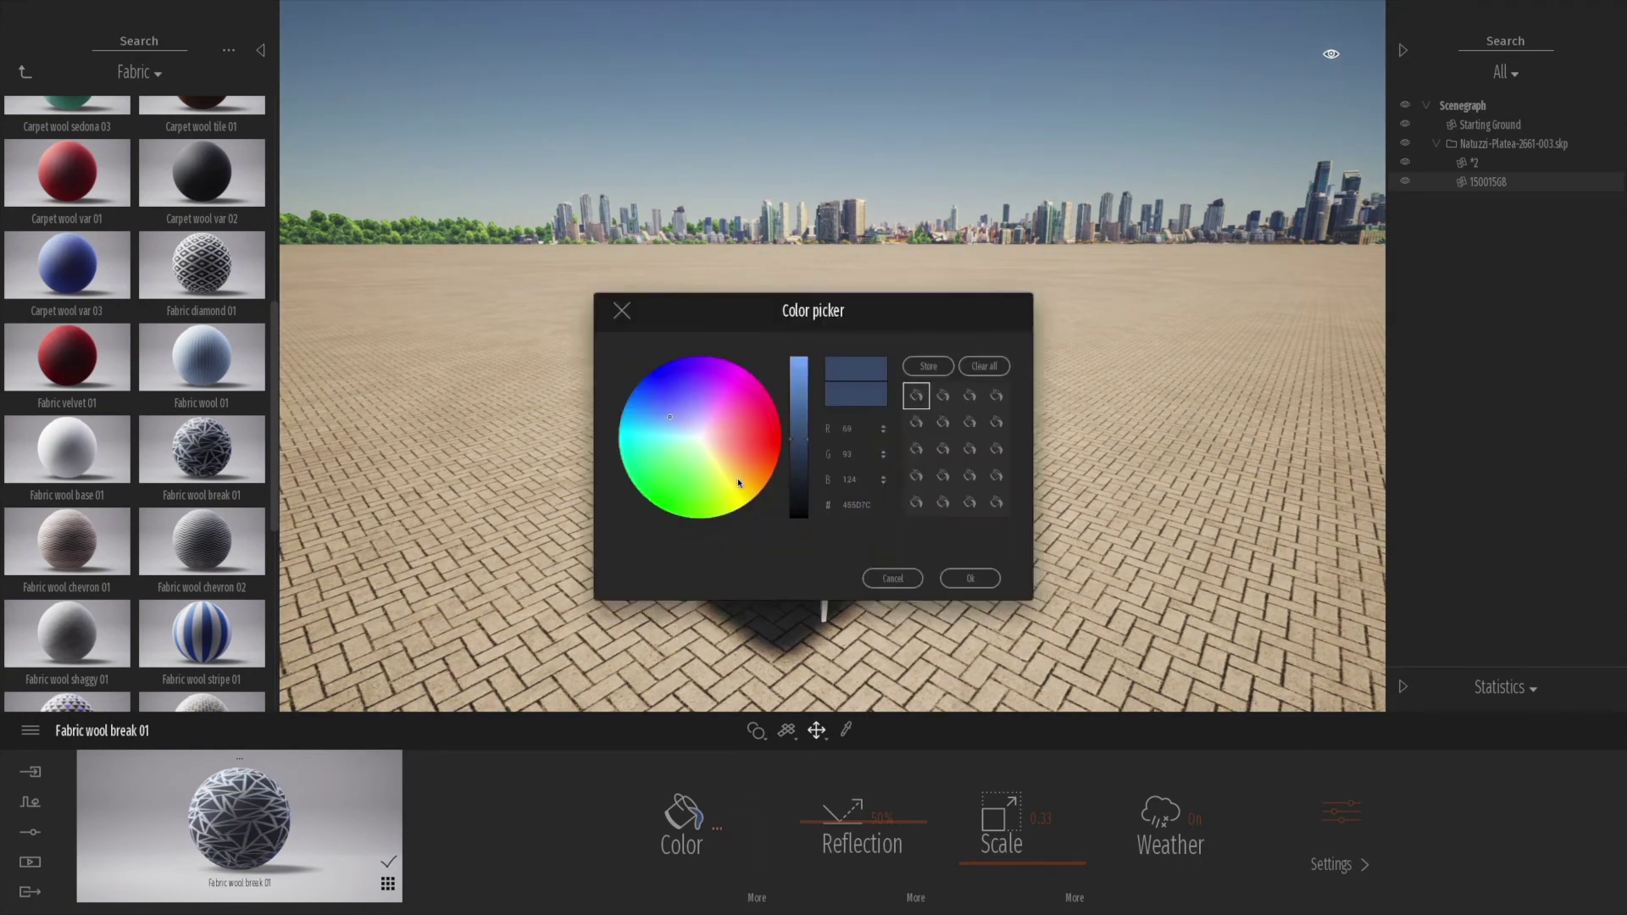
pyautogui.click(774, 440)
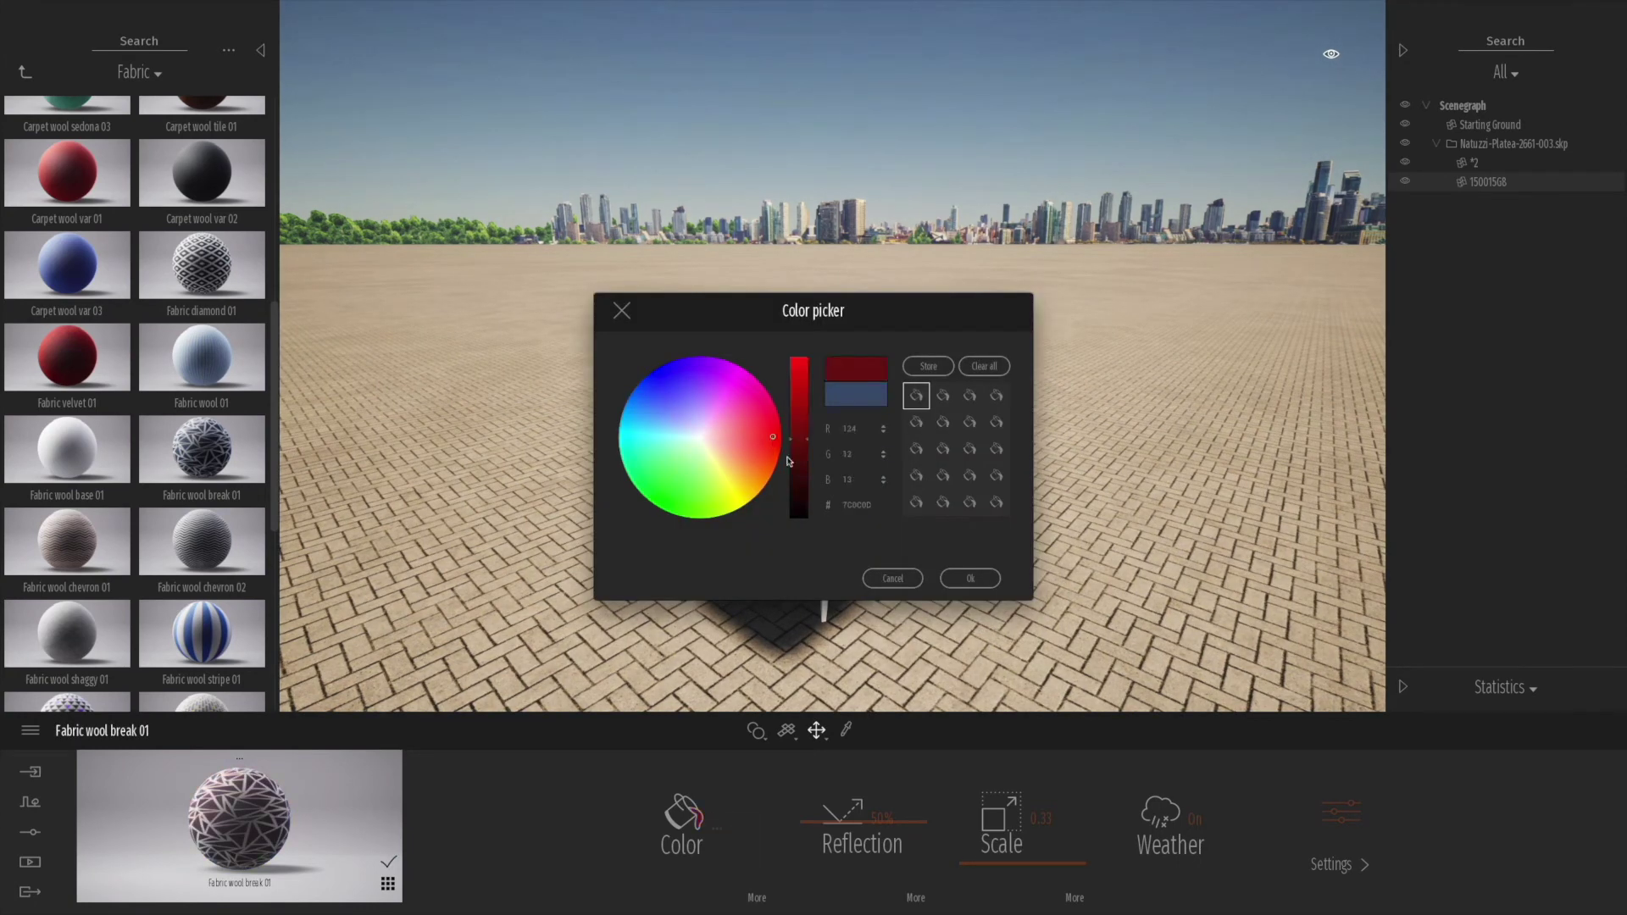
pyautogui.click(975, 579)
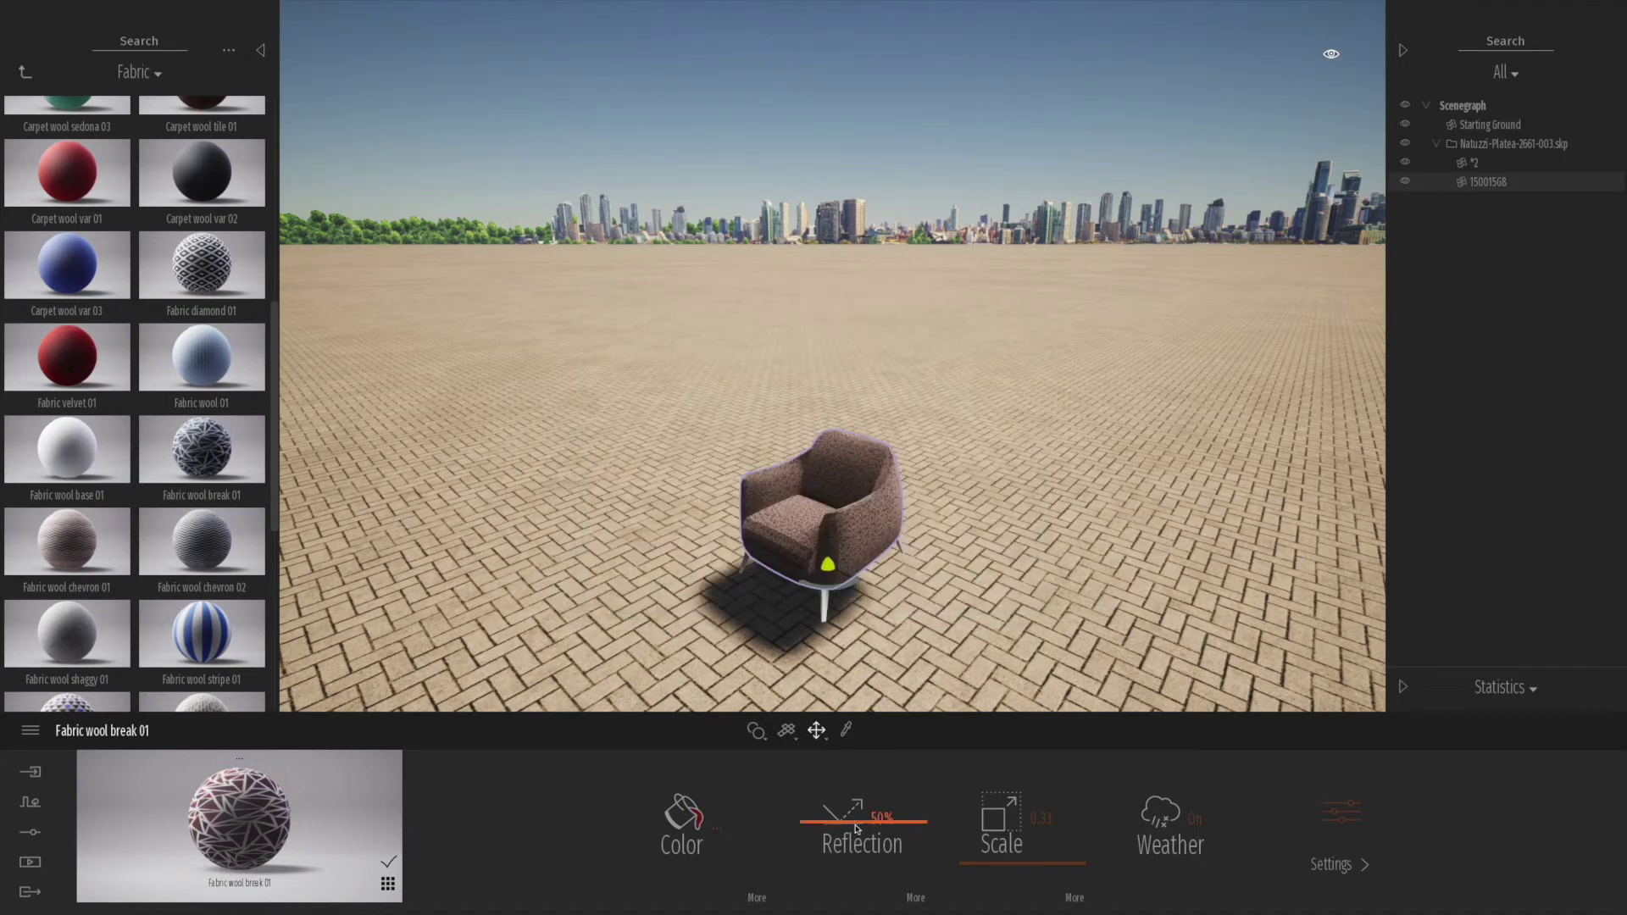
# Step: Set the upholstery fabric's reflection to 0% and enlarge its pattern scale
pyautogui.moveTo(856, 822); pyautogui.dragTo(800, 822)
pyautogui.moveTo(1082, 871); pyautogui.dragTo(1079, 811)
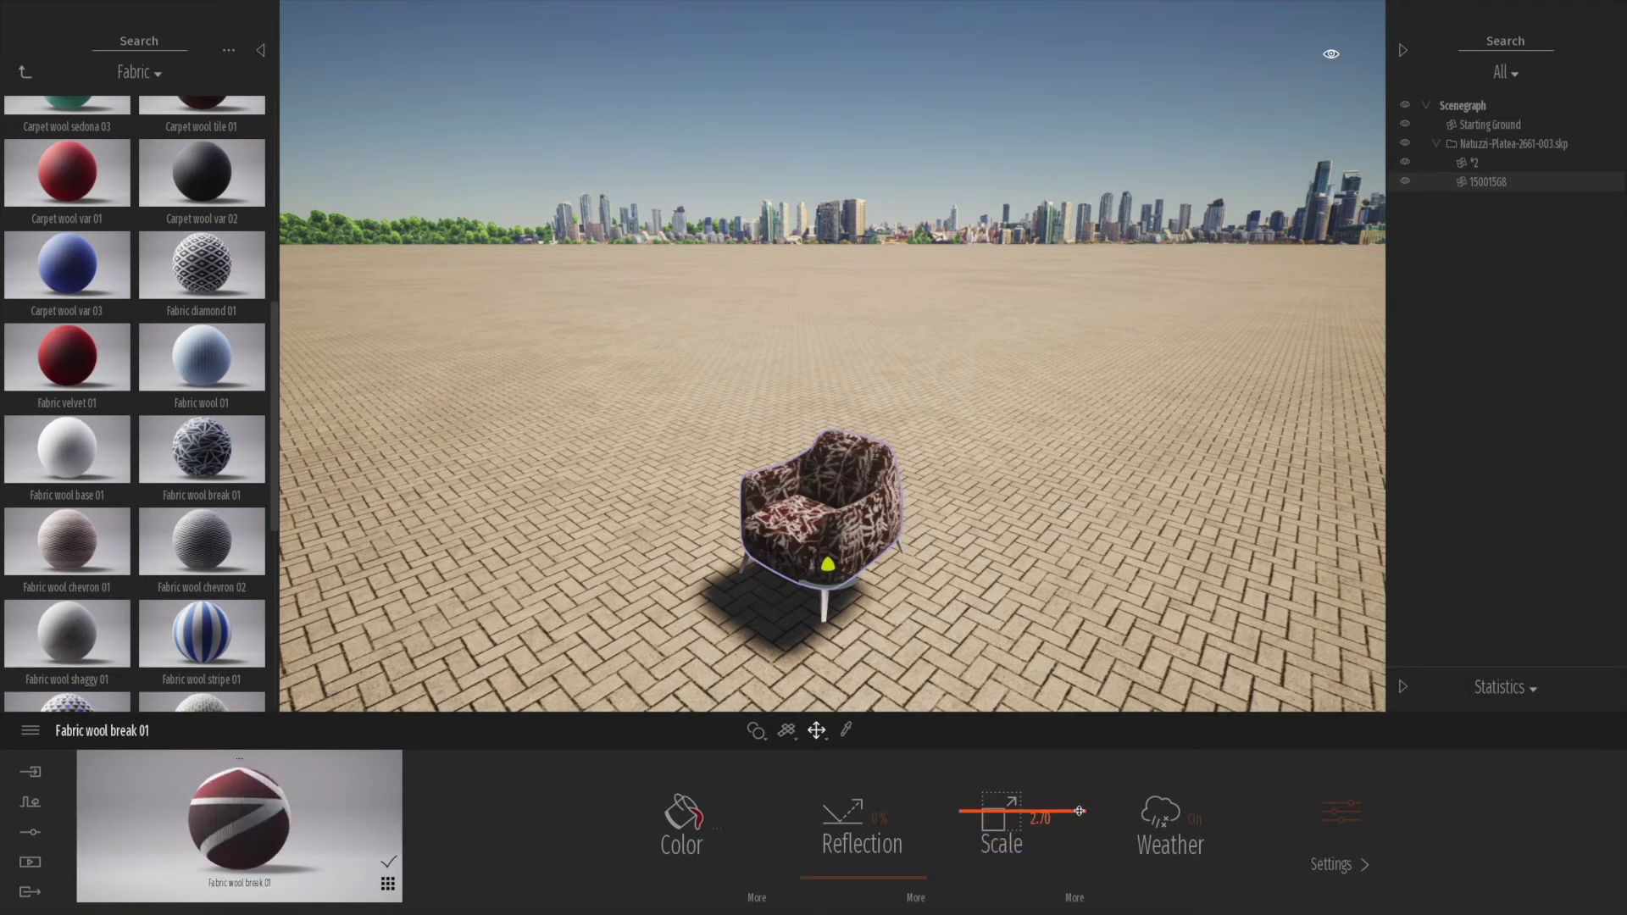
pyautogui.click(969, 815)
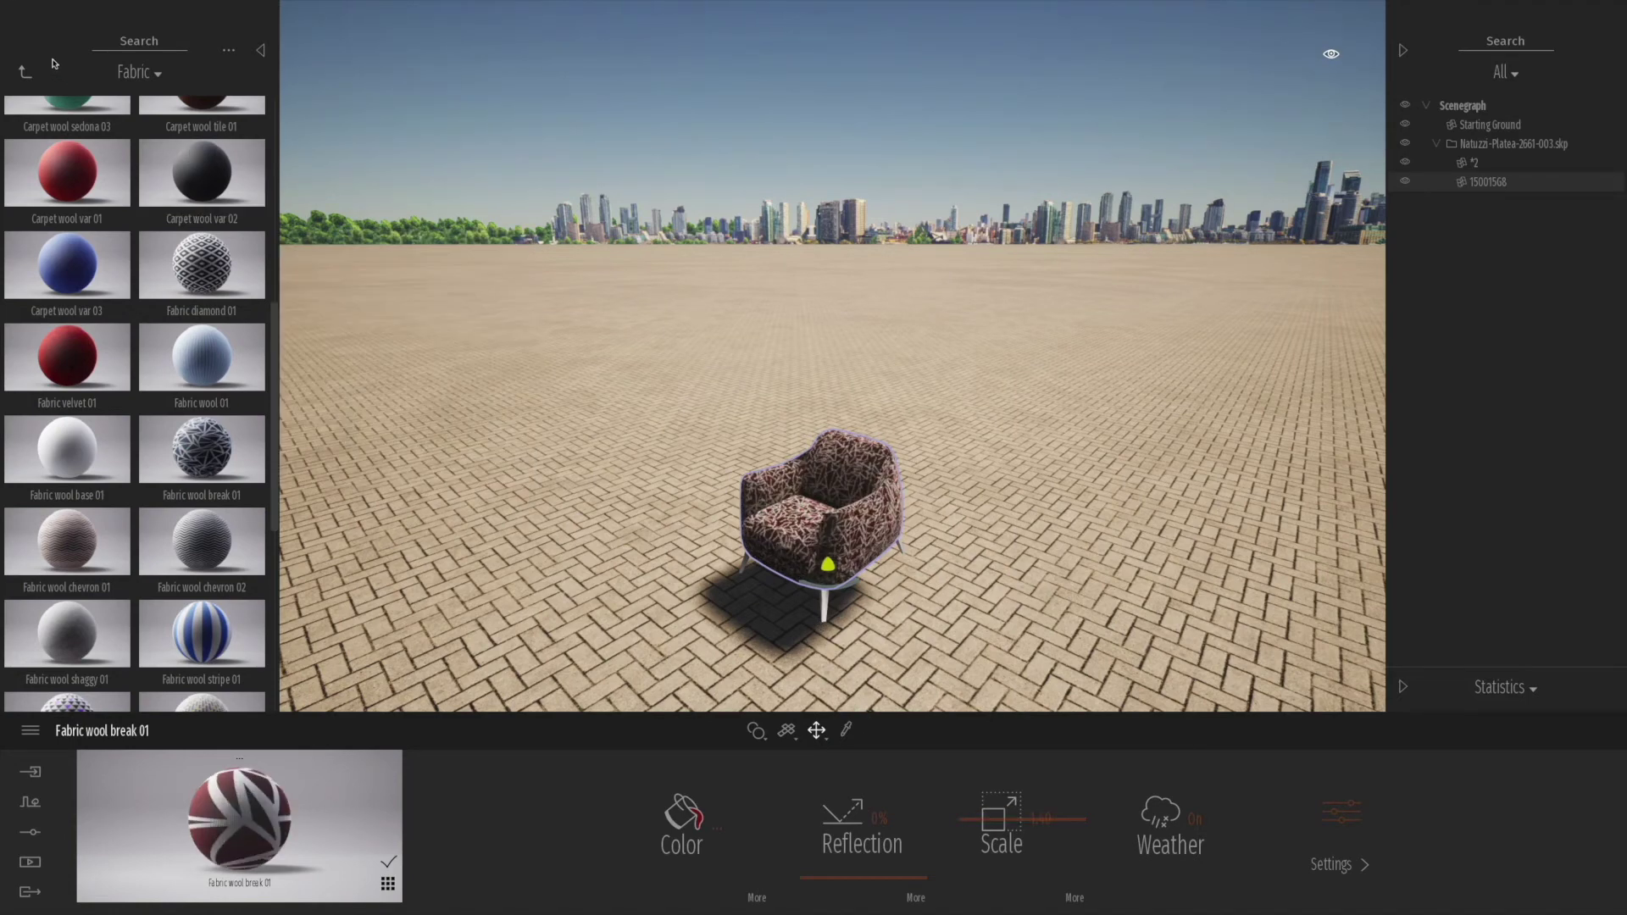
# Step: Apply the Chestnut 01 A material from the Wood library to the armchair's legs
pyautogui.click(26, 73)
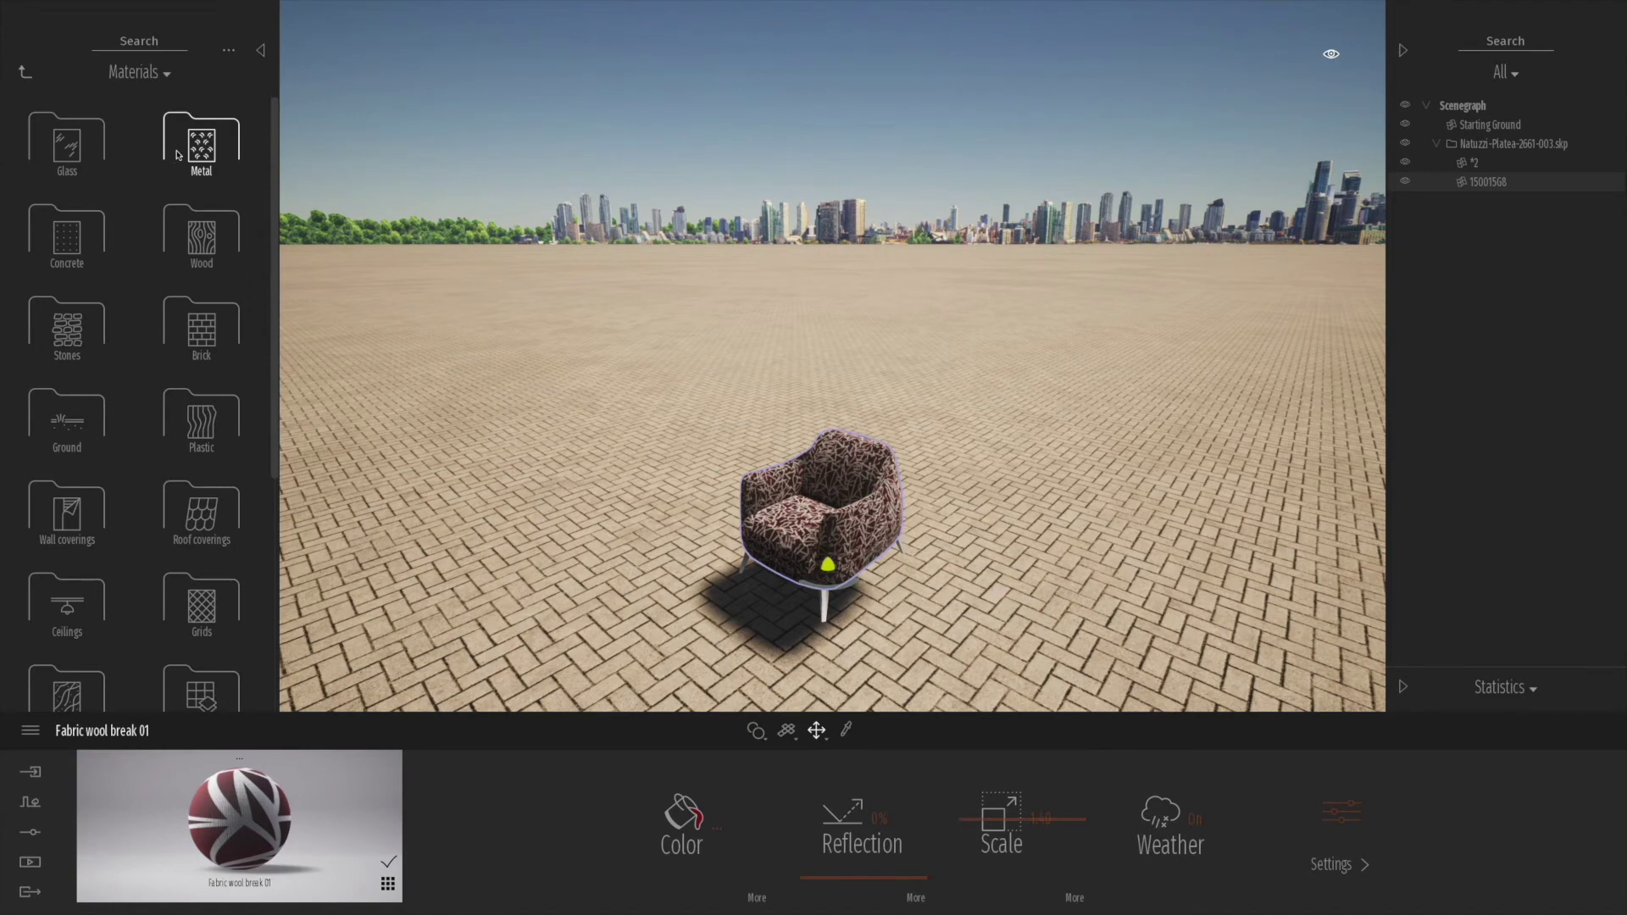
pyautogui.click(201, 237)
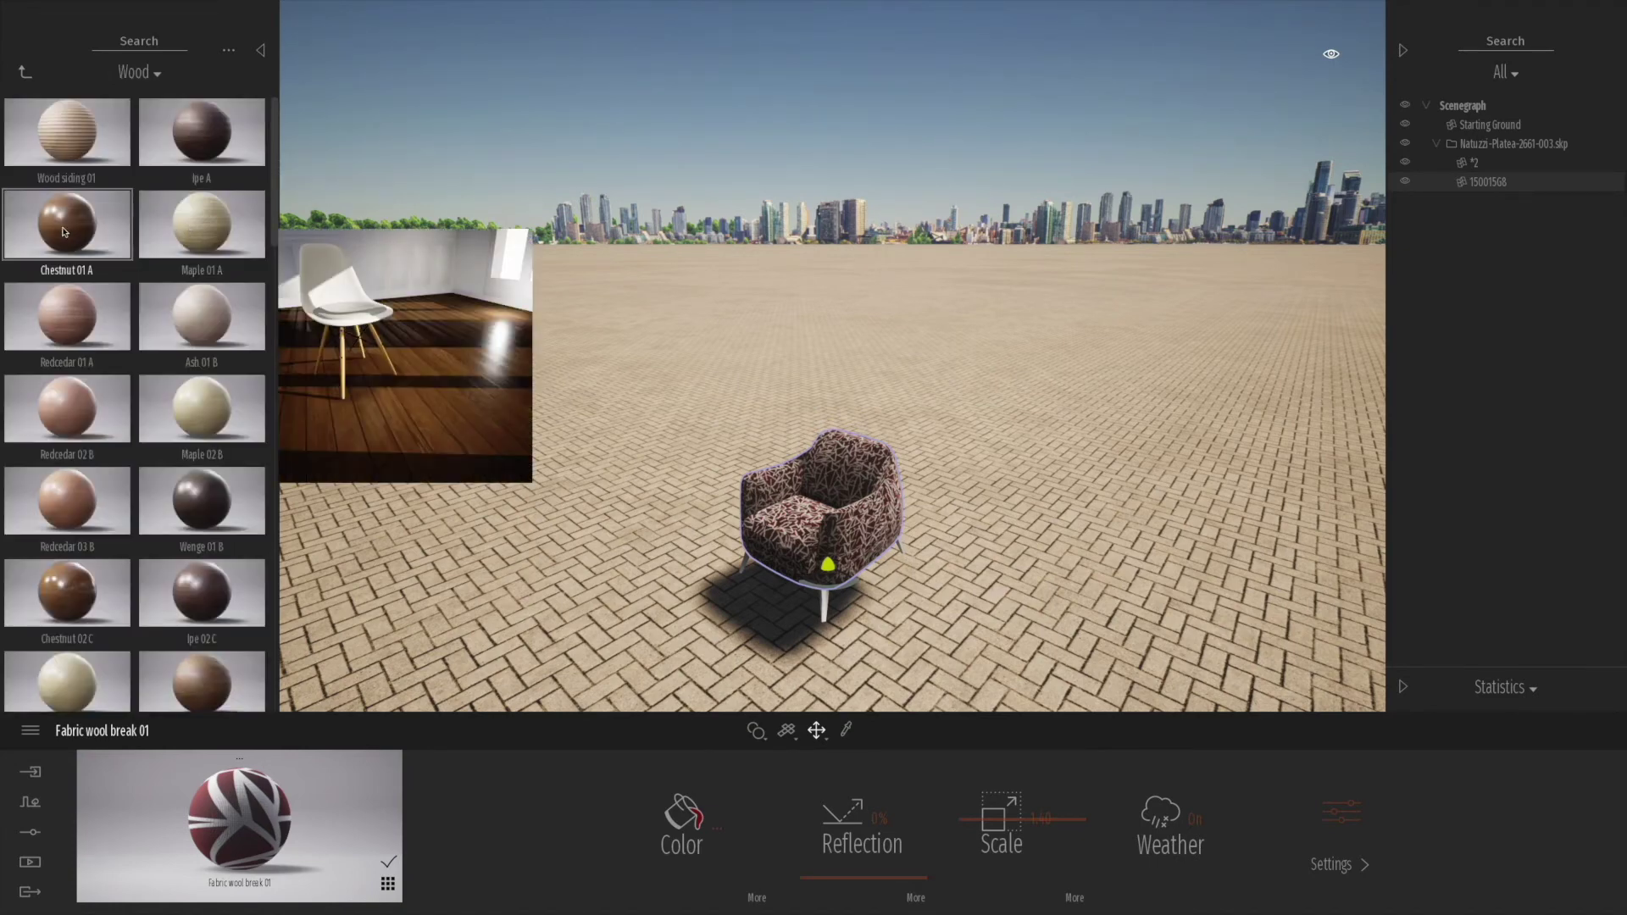
pyautogui.moveTo(381, 381)
pyautogui.mouseDown()
pyautogui.moveTo(593, 525)
pyautogui.moveTo(814, 543)
pyautogui.moveTo(763, 644)
pyautogui.moveTo(826, 606)
pyautogui.mouseUp()
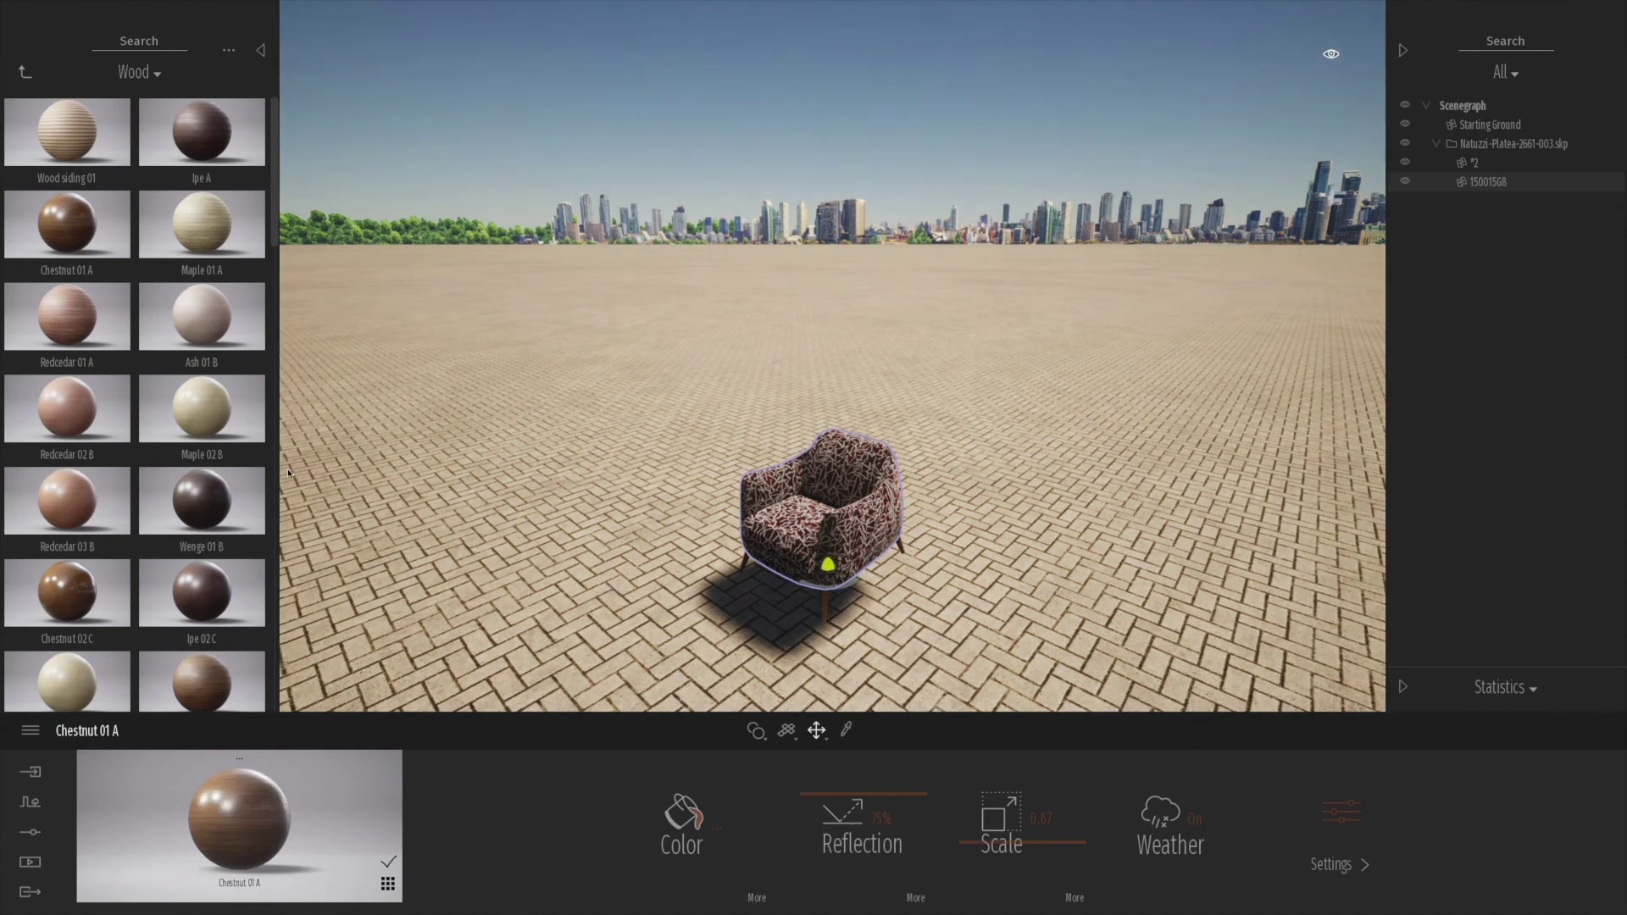
# Step: Apply the Brushed aluminium 01 material from the Metal library to the armchair's legs and raise its reflection to about 68%
pyautogui.click(28, 76)
pyautogui.click(202, 135)
pyautogui.moveTo(93, 154)
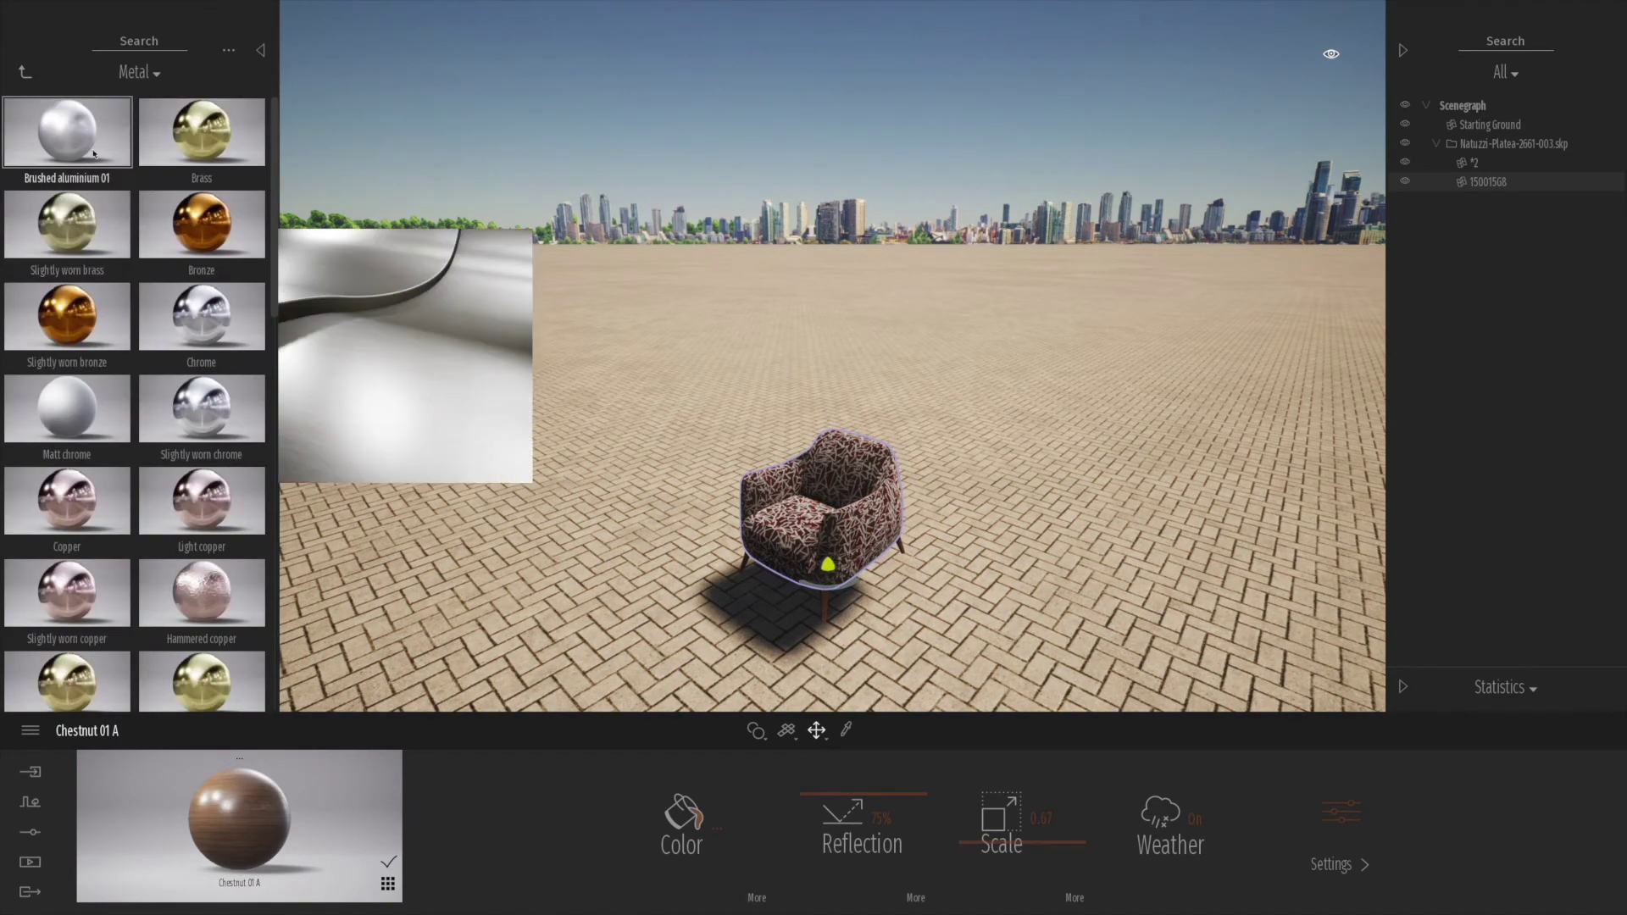
pyautogui.moveTo(93, 154)
pyautogui.mouseDown()
pyautogui.moveTo(859, 632)
pyautogui.moveTo(828, 609)
pyautogui.mouseUp()
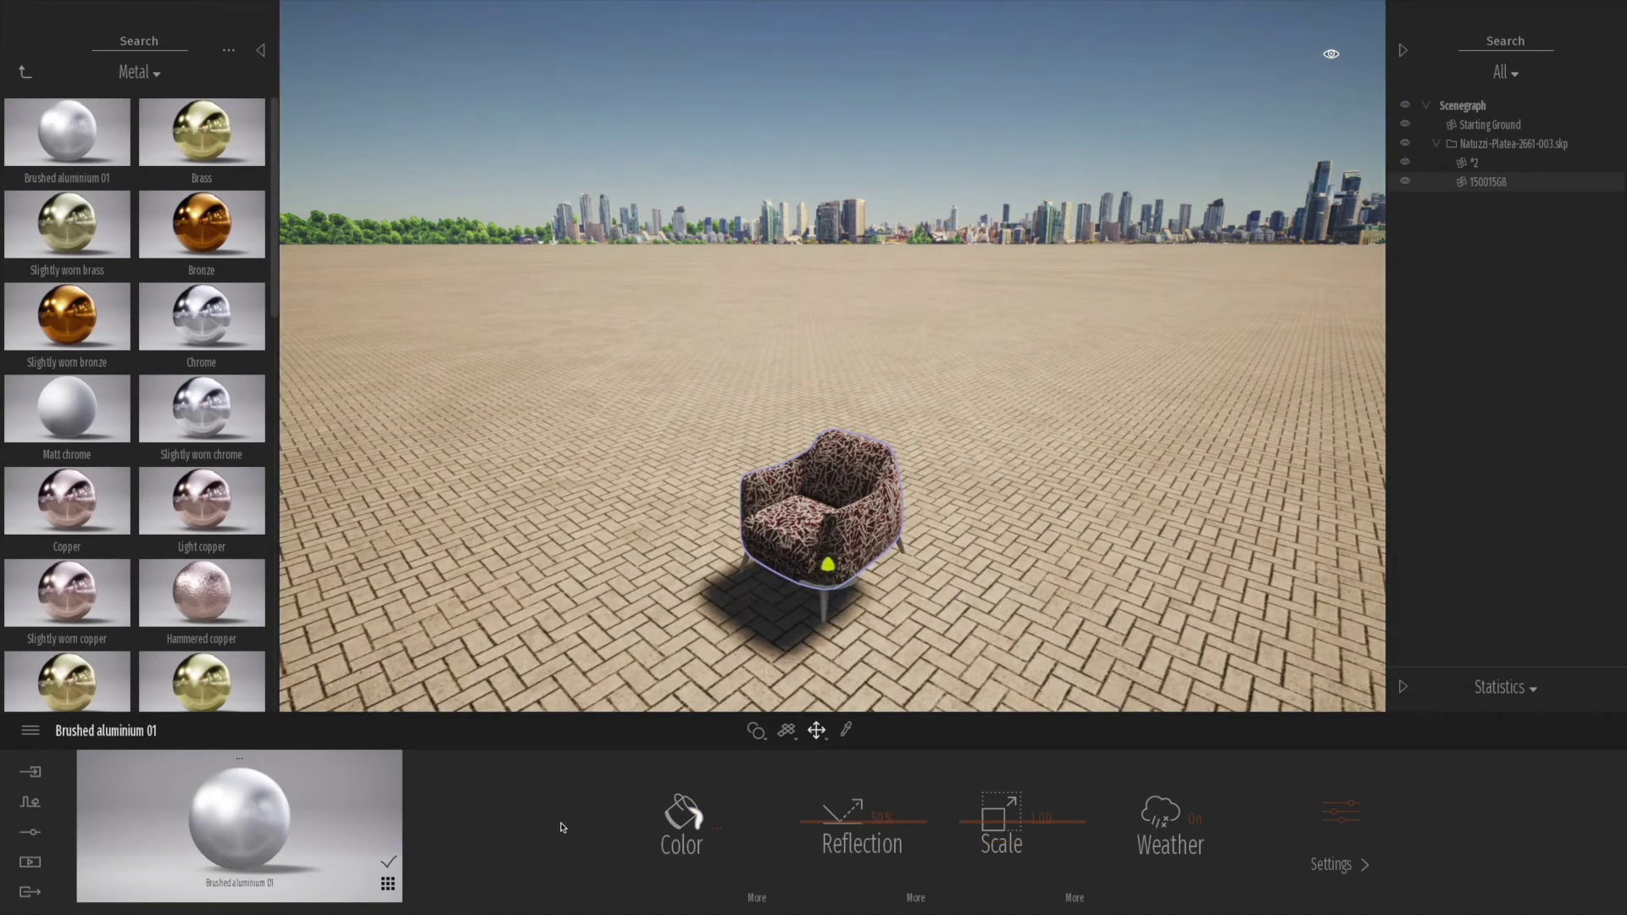
pyautogui.moveTo(809, 824); pyautogui.dragTo(806, 802)
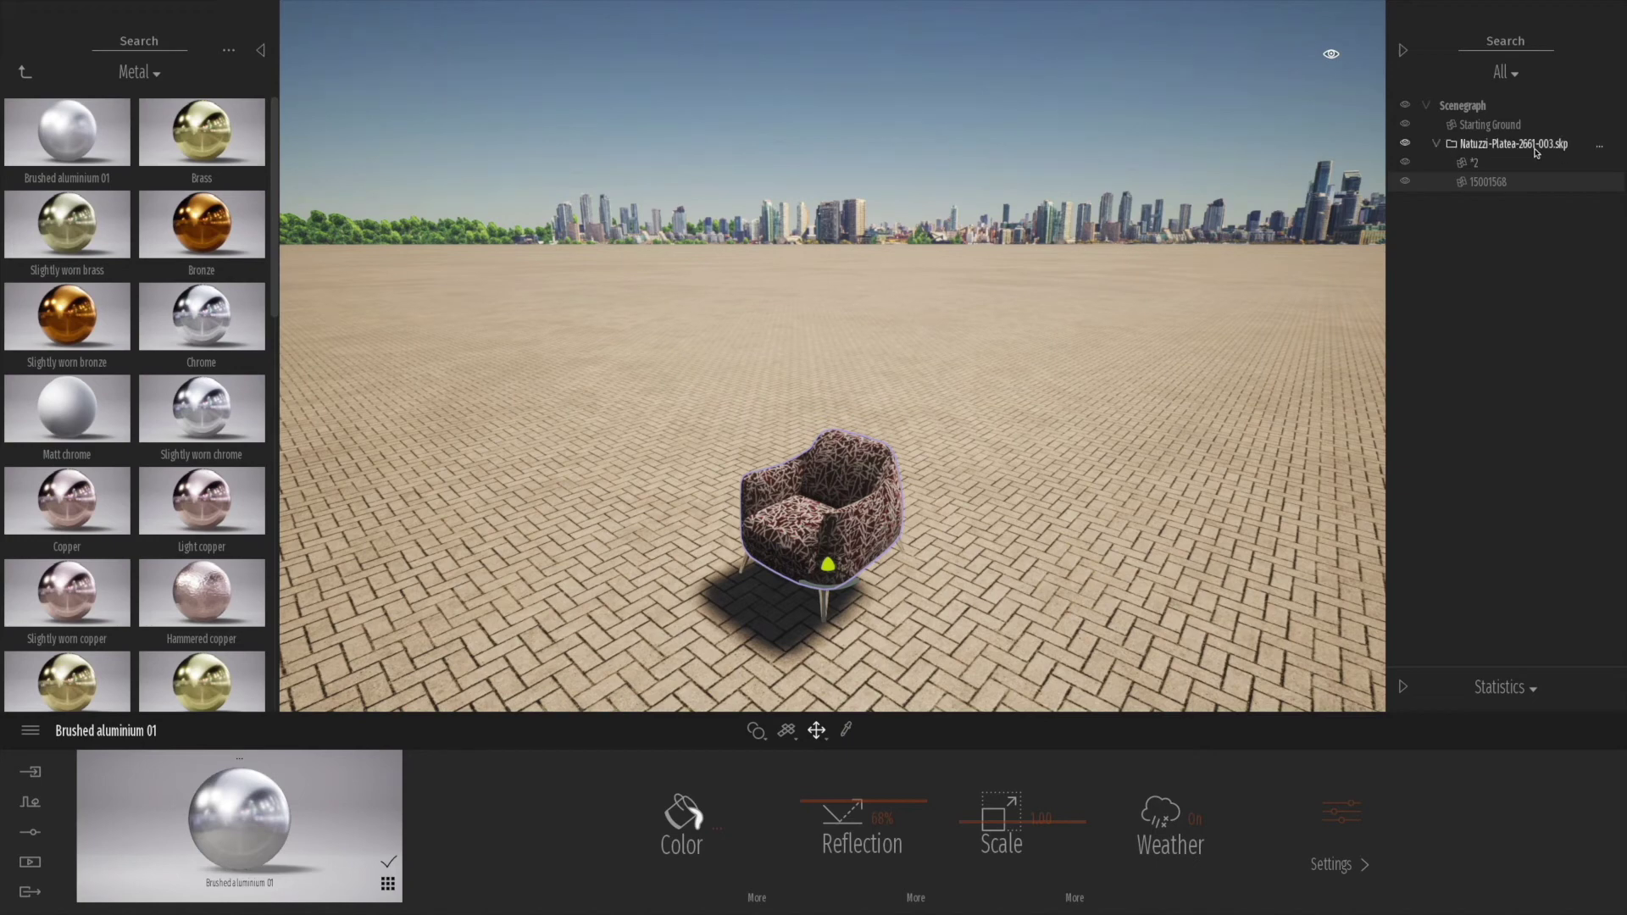
# Step: Add the Natuzzi-Platea-2661-003.skp armchair group to the user library
pyautogui.click(1437, 144)
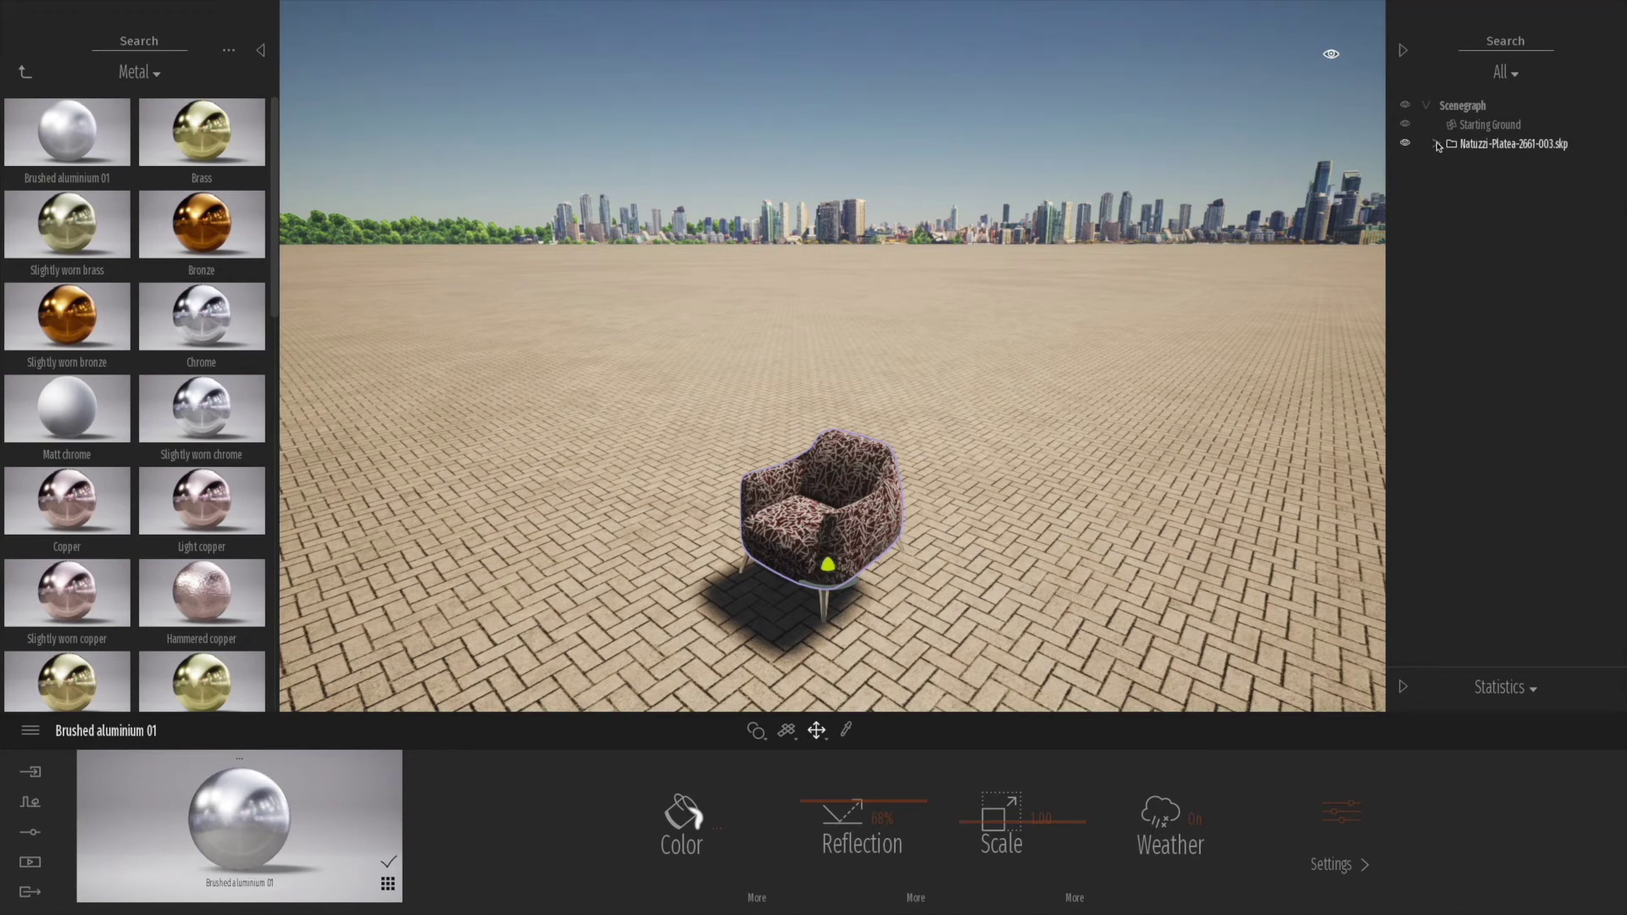
pyautogui.rightClick(1497, 146)
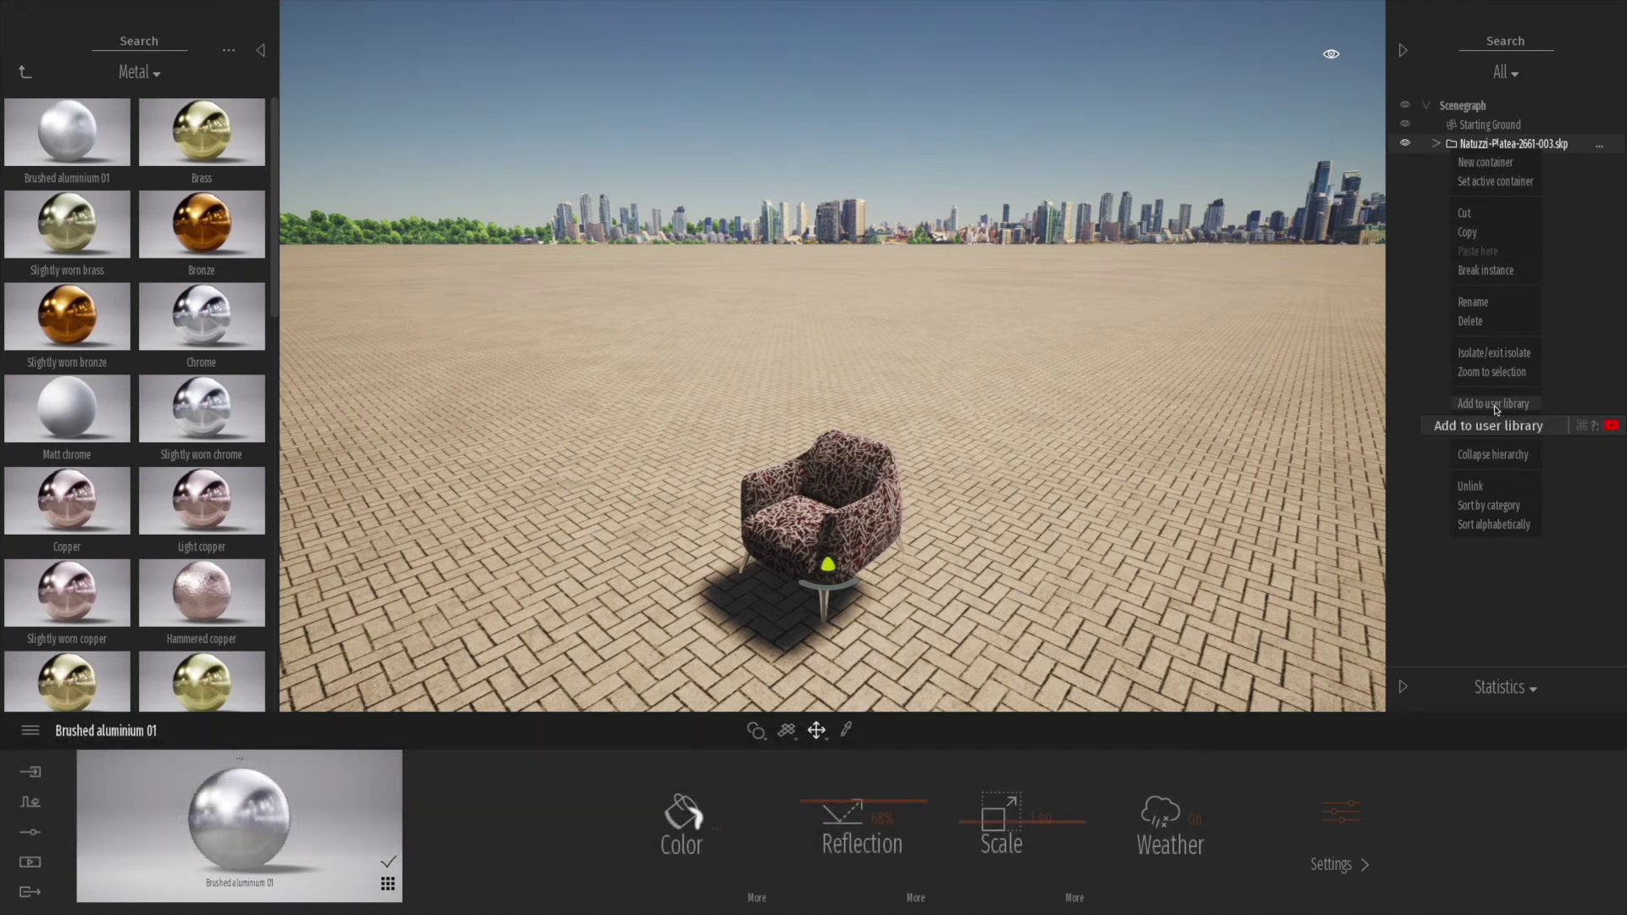
pyautogui.click(1493, 405)
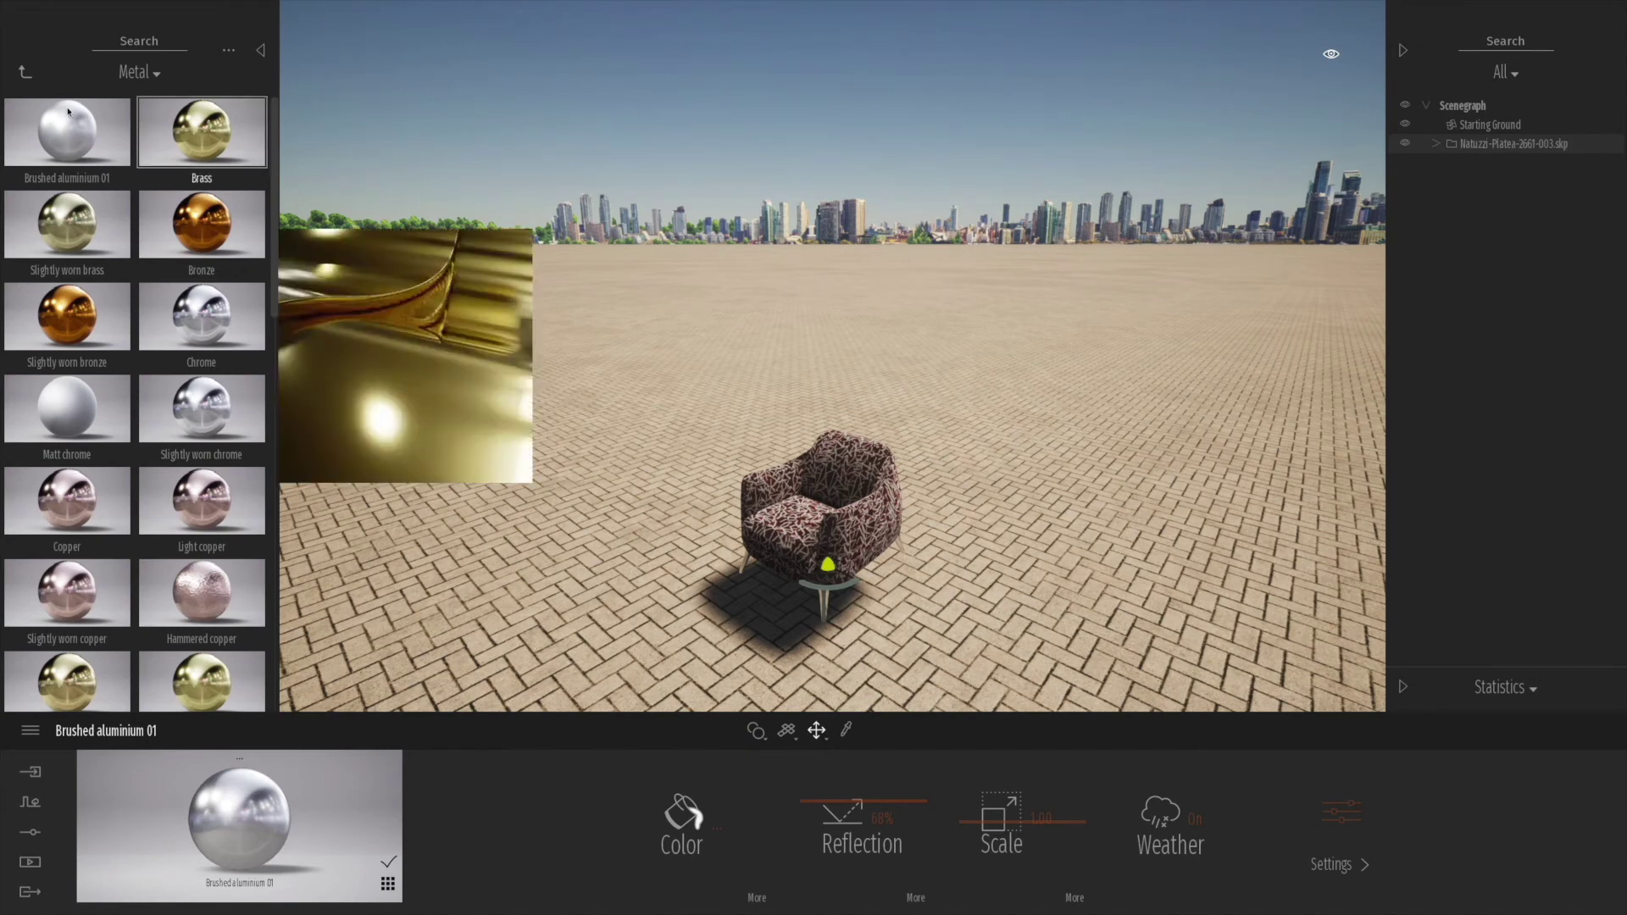
# Step: Place a second armchair from the User library on the ground beside the first one
pyautogui.click(25, 73)
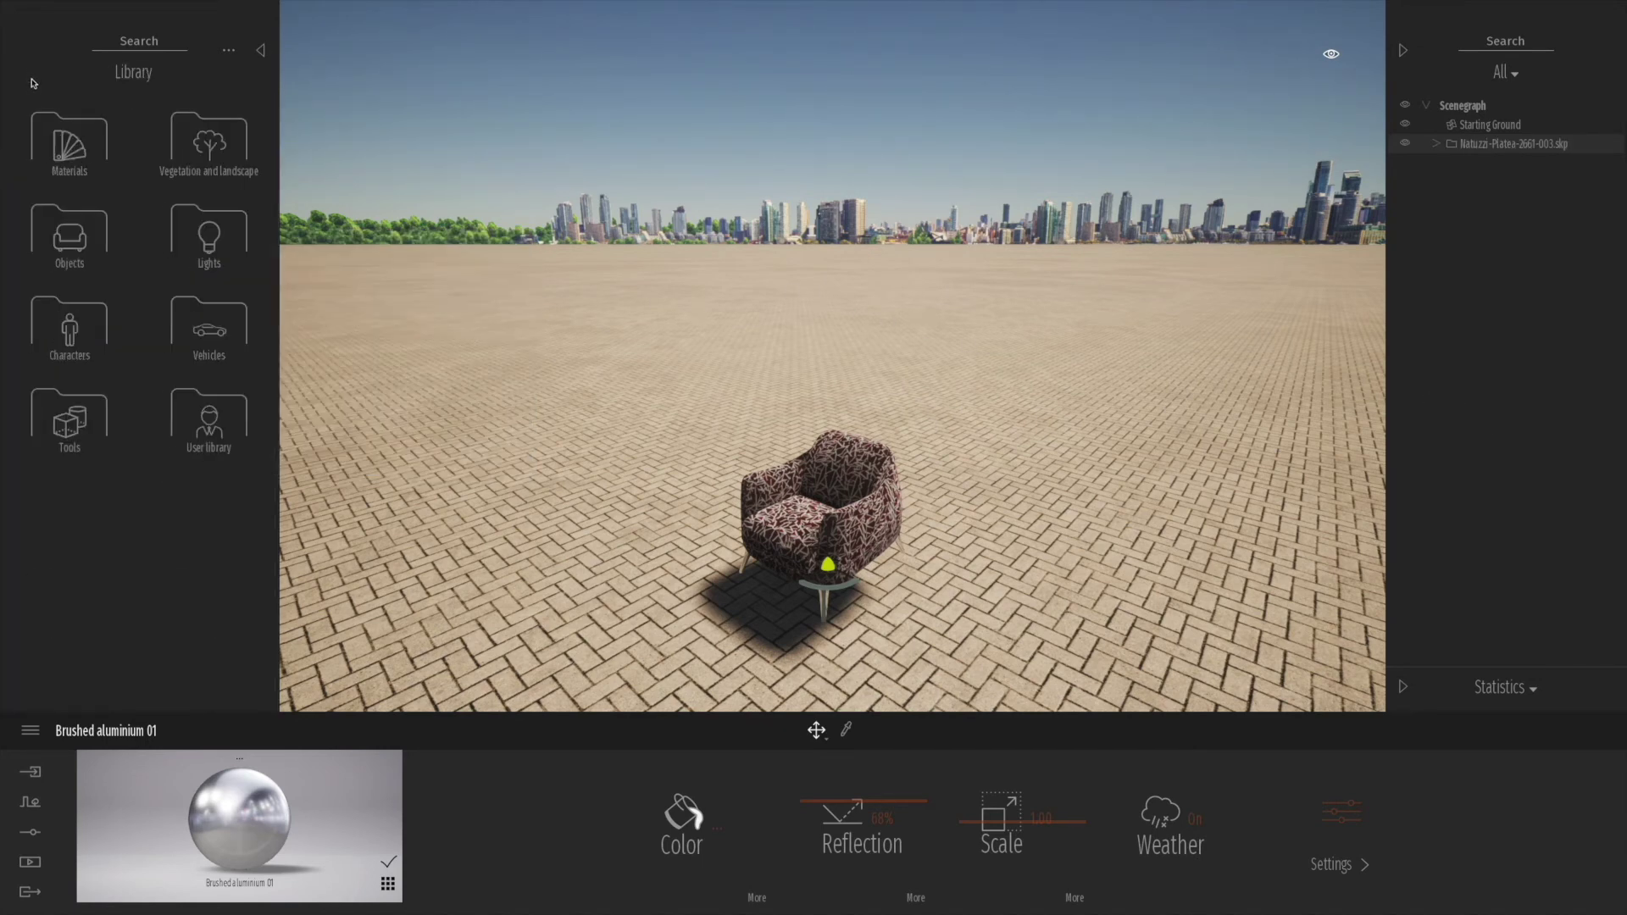
pyautogui.click(209, 420)
pyautogui.moveTo(69, 338); pyautogui.dragTo(621, 571)
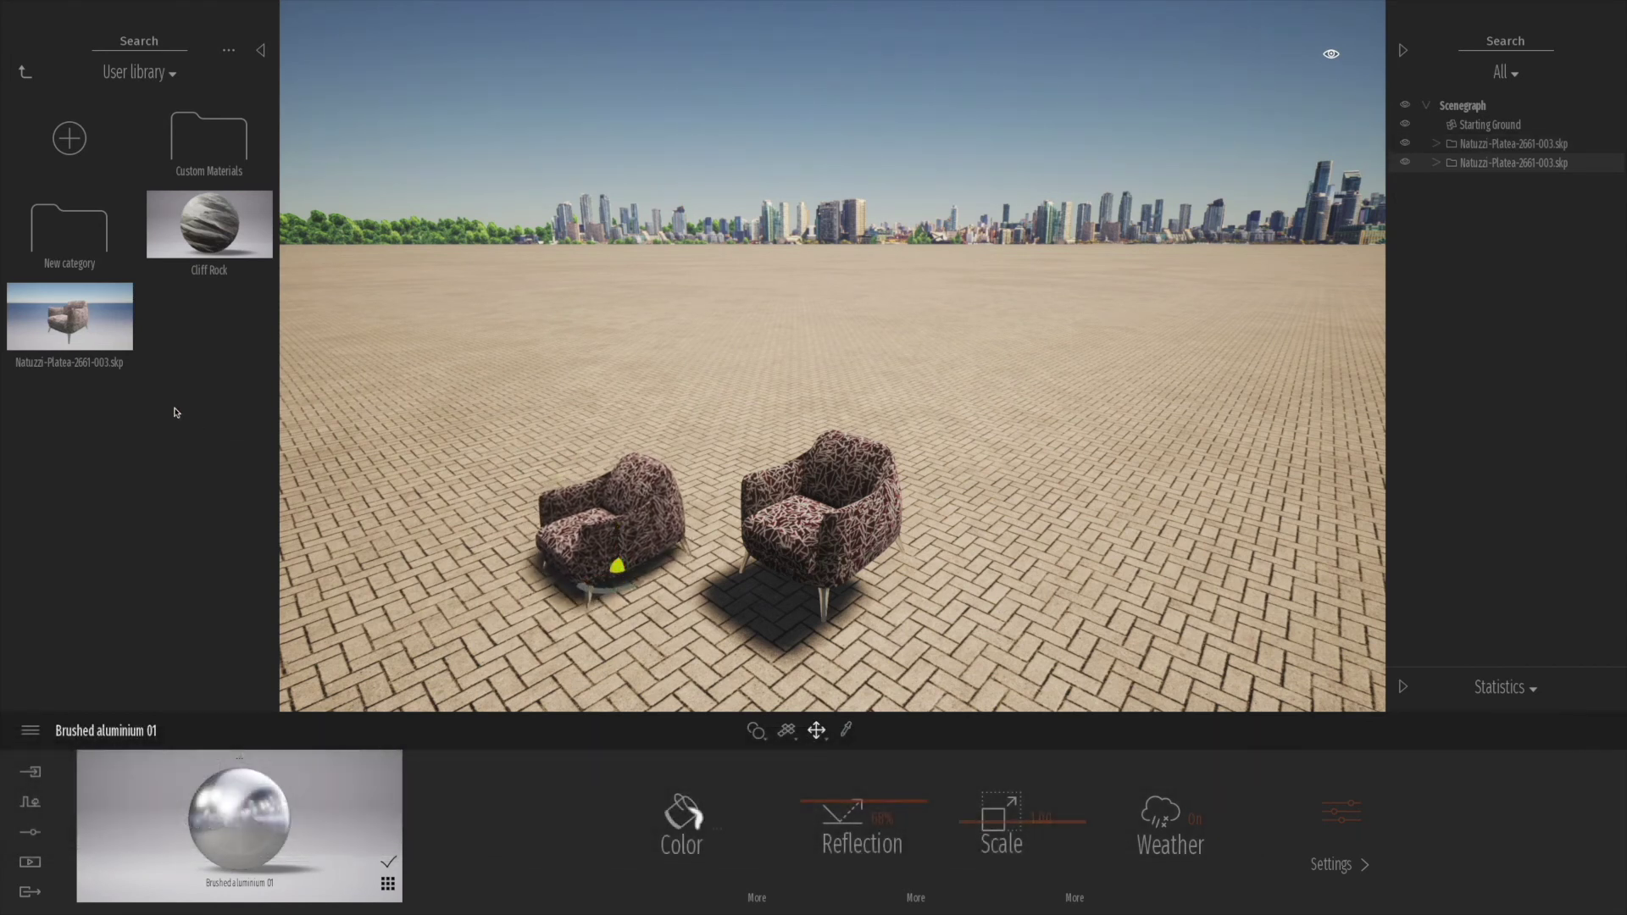
# Step: Create a new category in the User library and name it Custom Furniture
pyautogui.click(68, 140)
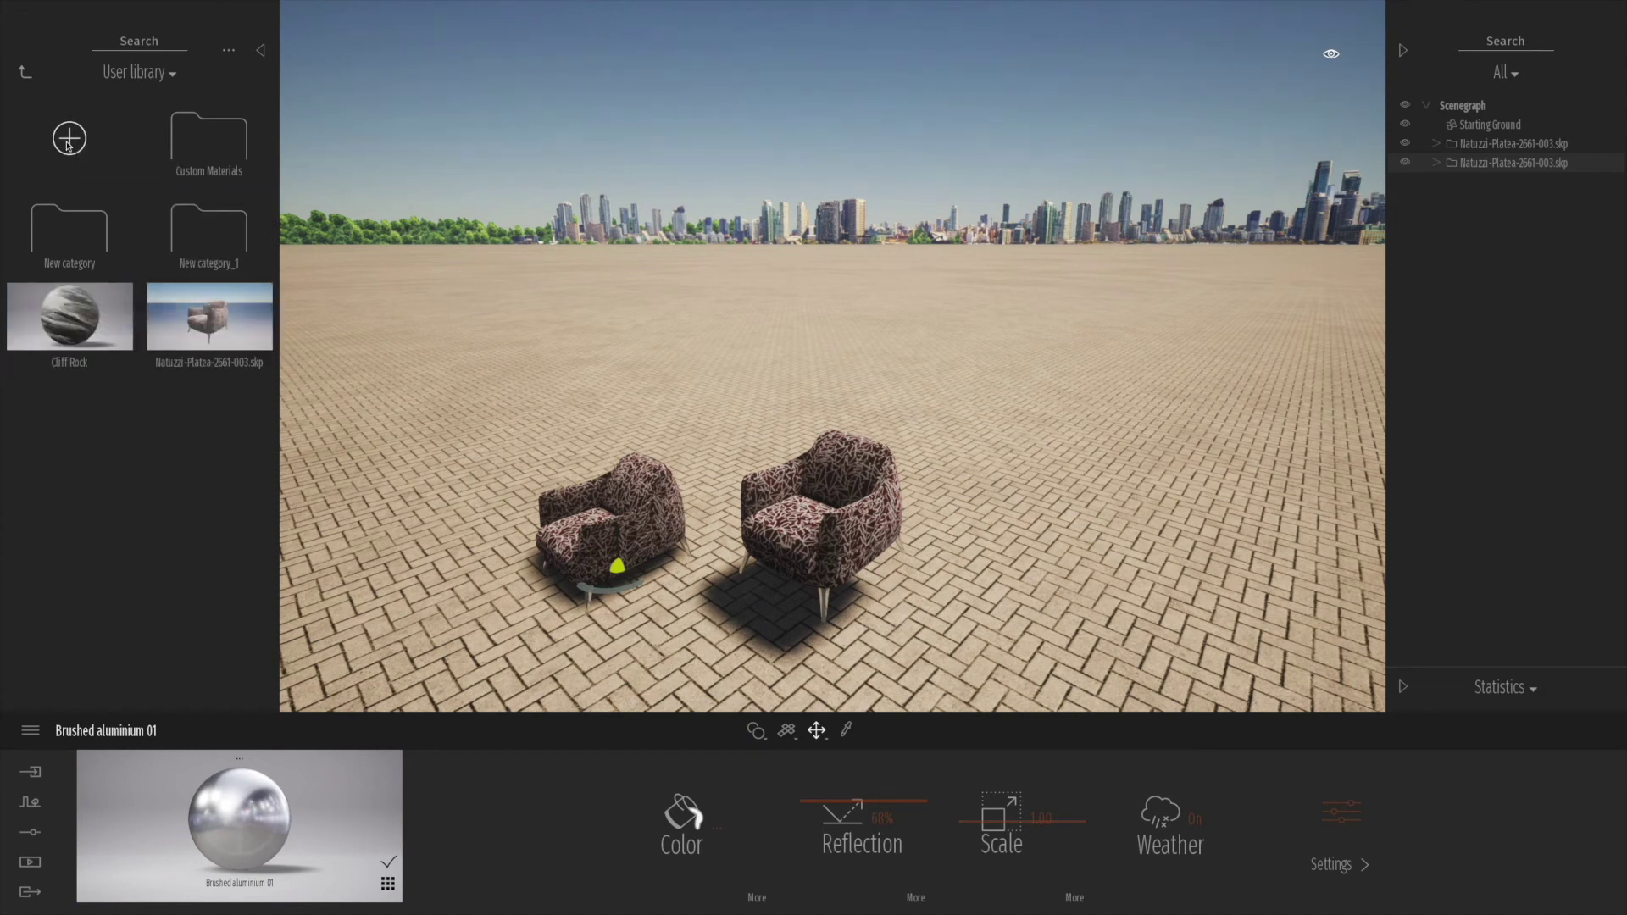
pyautogui.rightClick(210, 268)
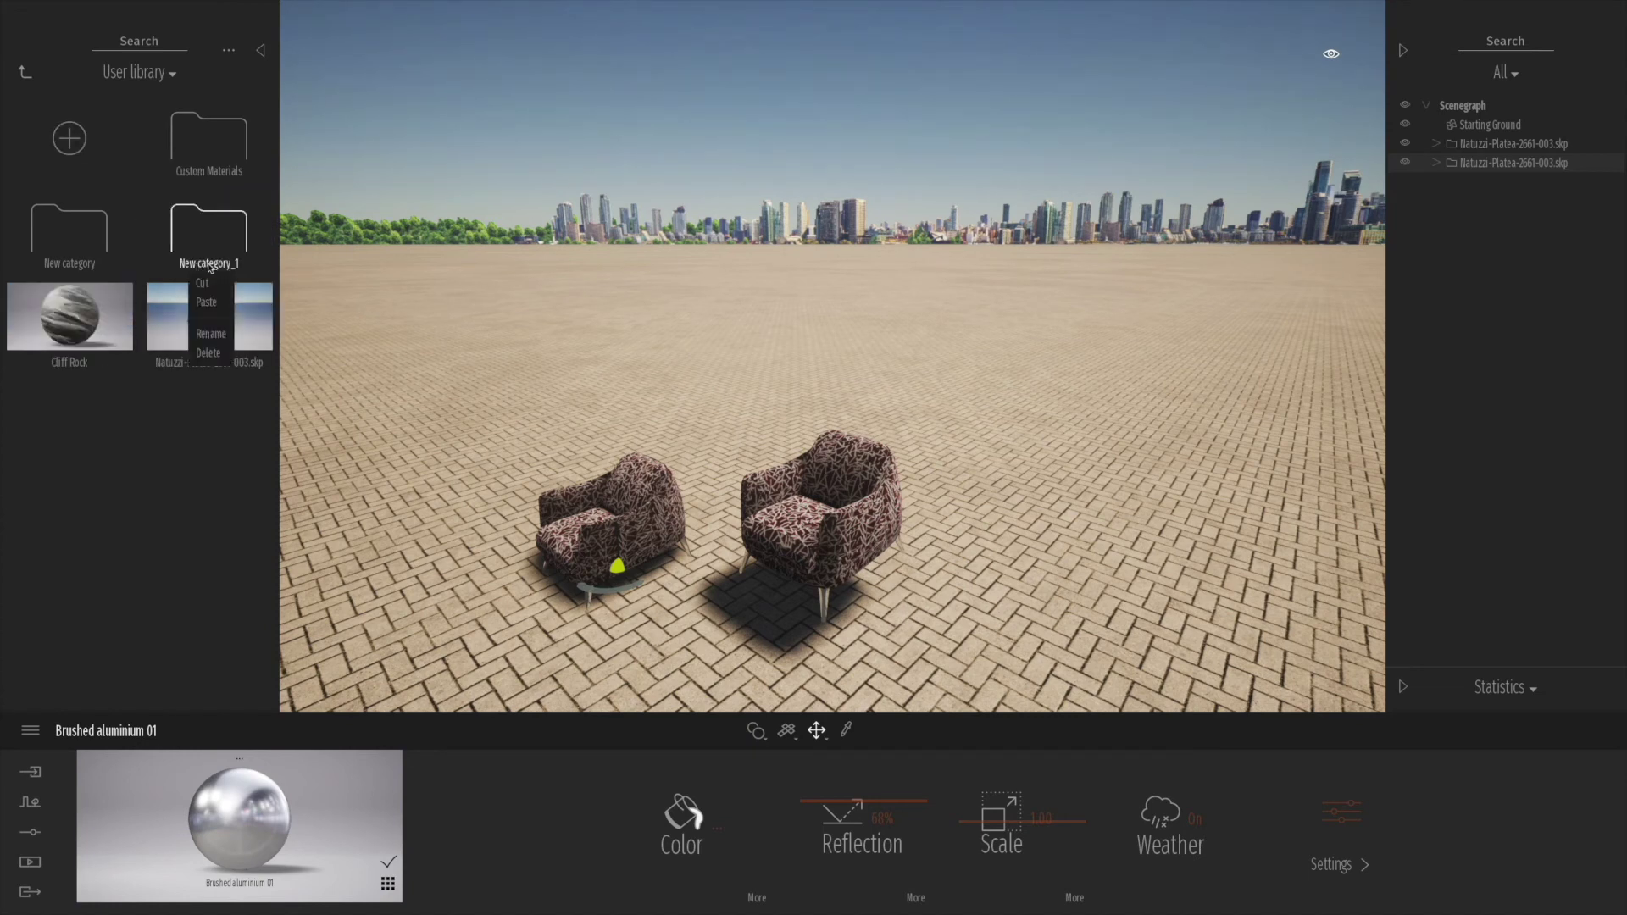
pyautogui.click(211, 336)
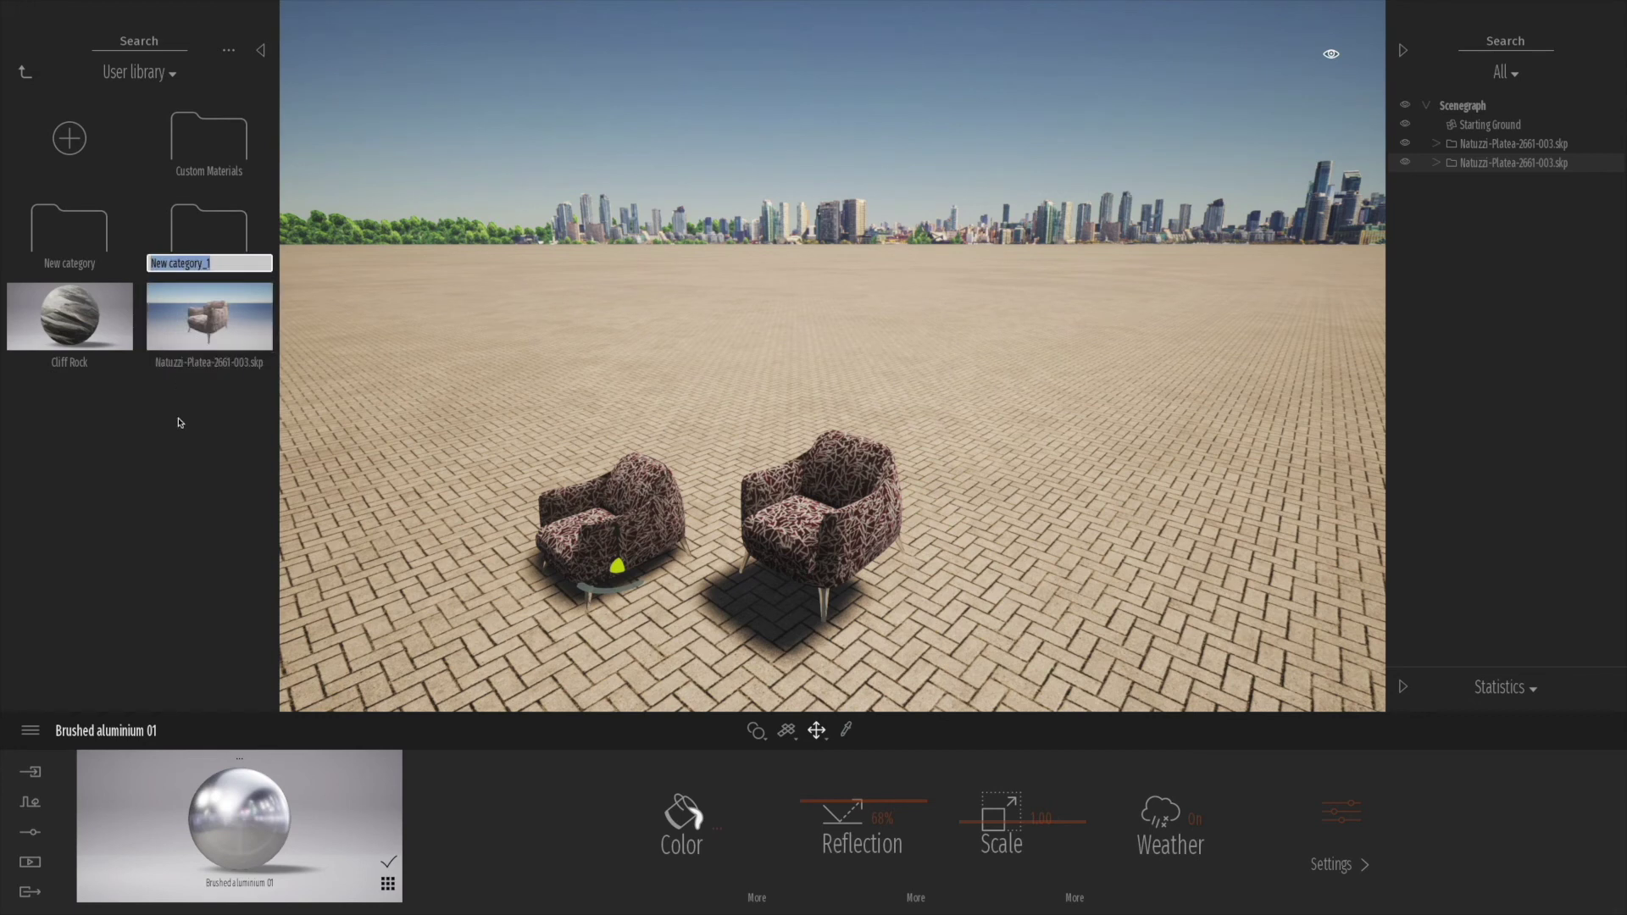
pyautogui.write('Custom Furniture')
pyautogui.press('Return')
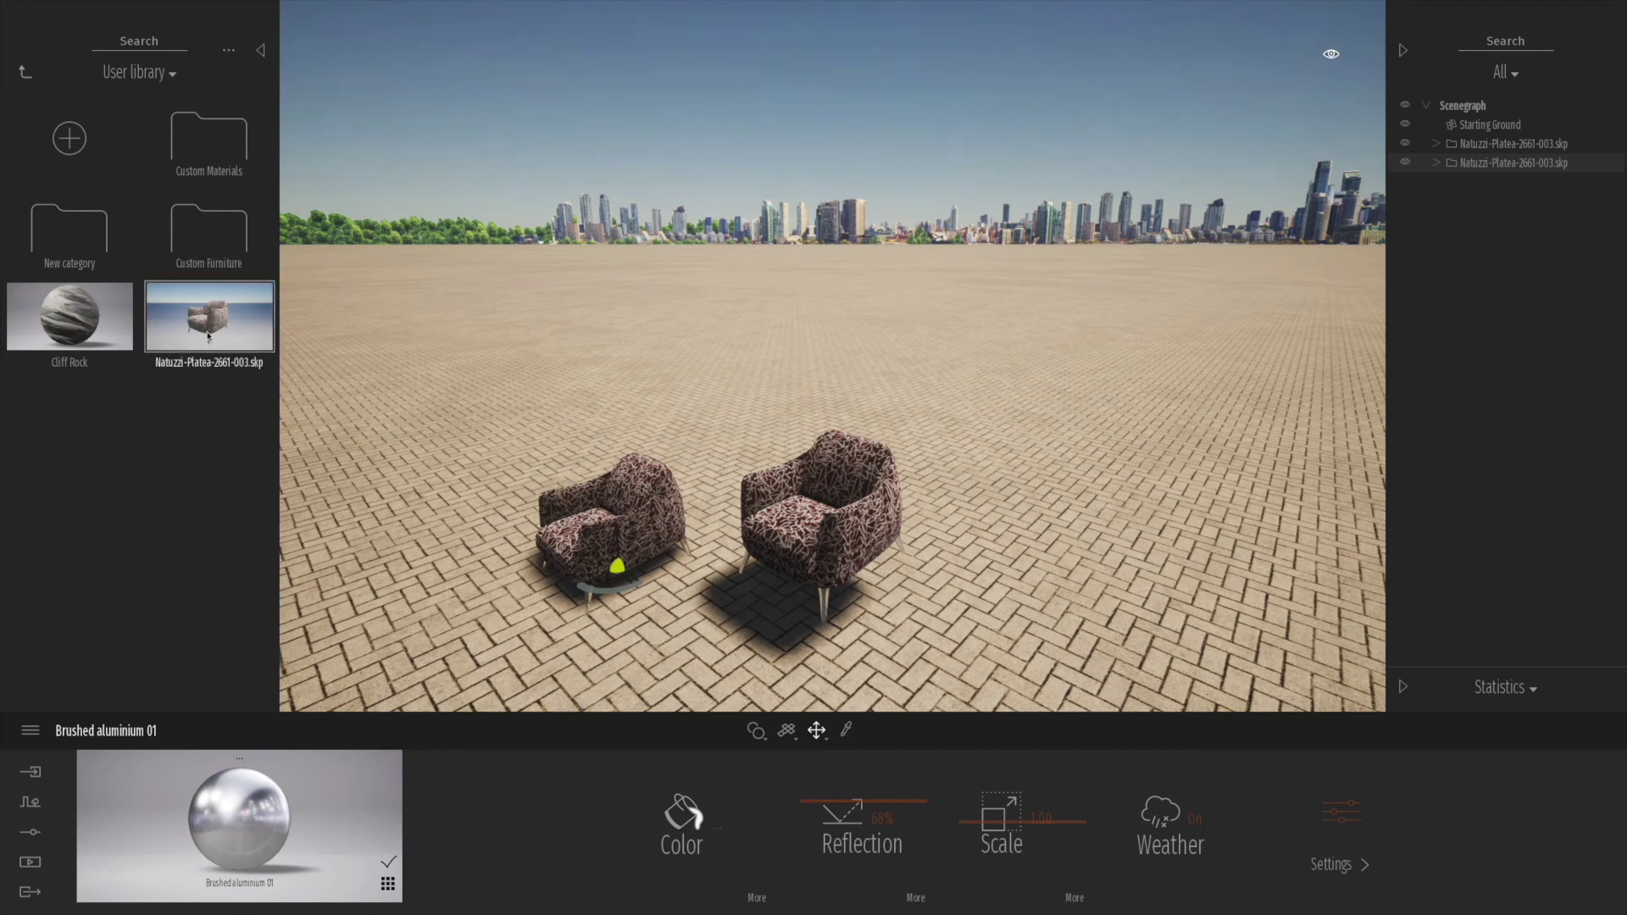
# Step: Move the saved Natuzzi-Platea-2661-003.skp armchair into the Custom Furniture category and rename it Red Patterned Chair
pyautogui.moveTo(208, 334); pyautogui.dragTo(215, 239)
pyautogui.click(215, 239)
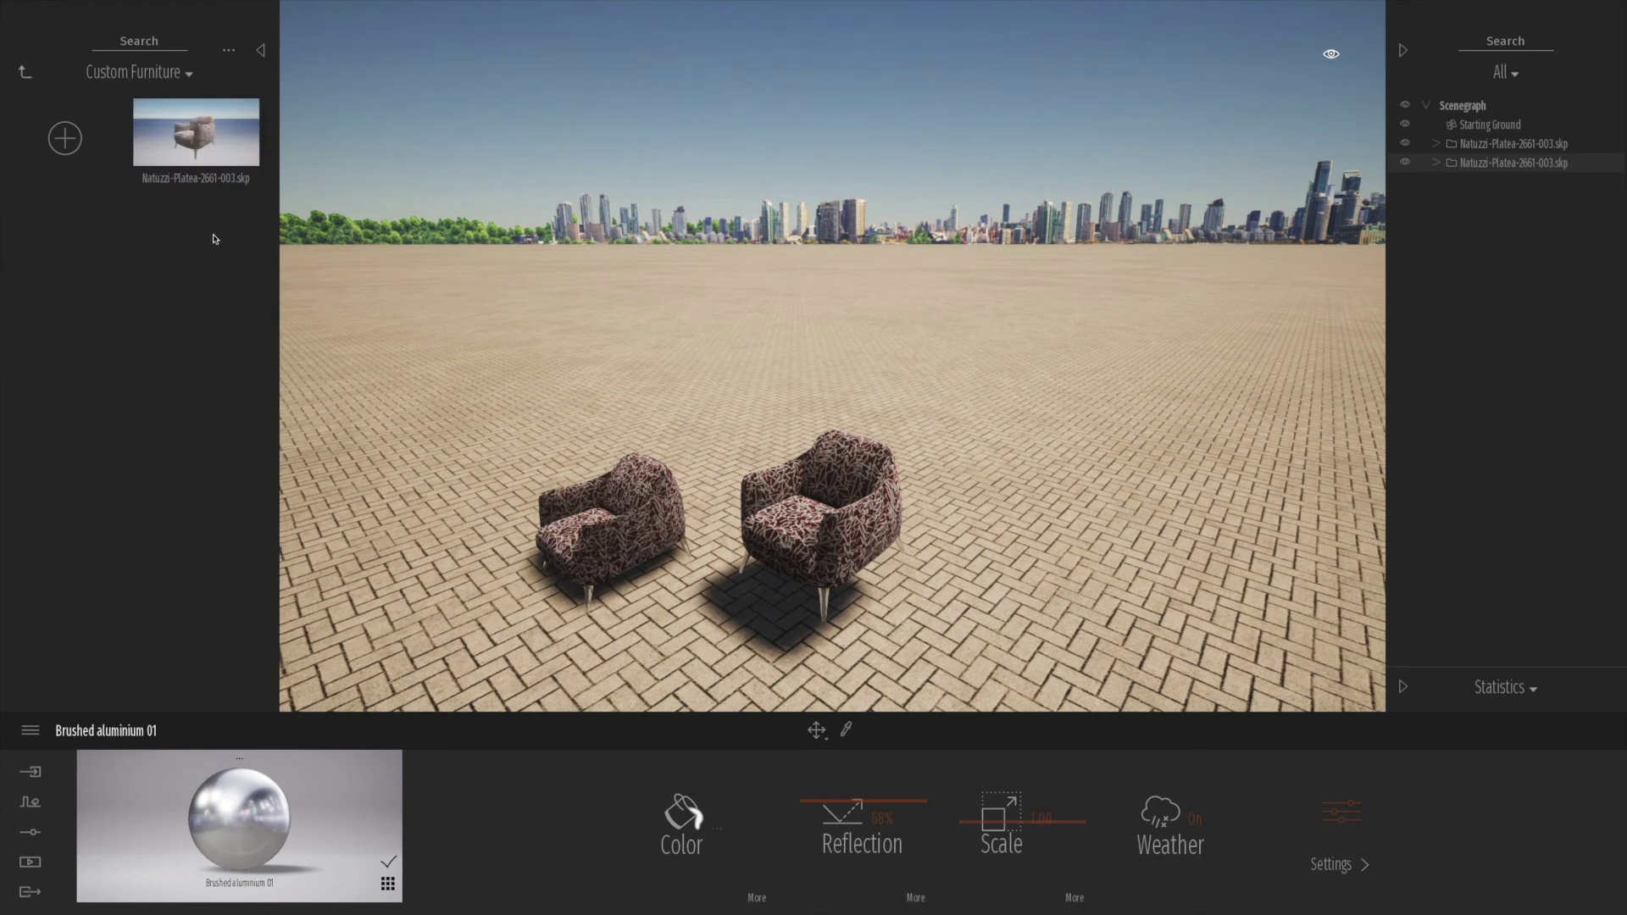
pyautogui.rightClick(204, 182)
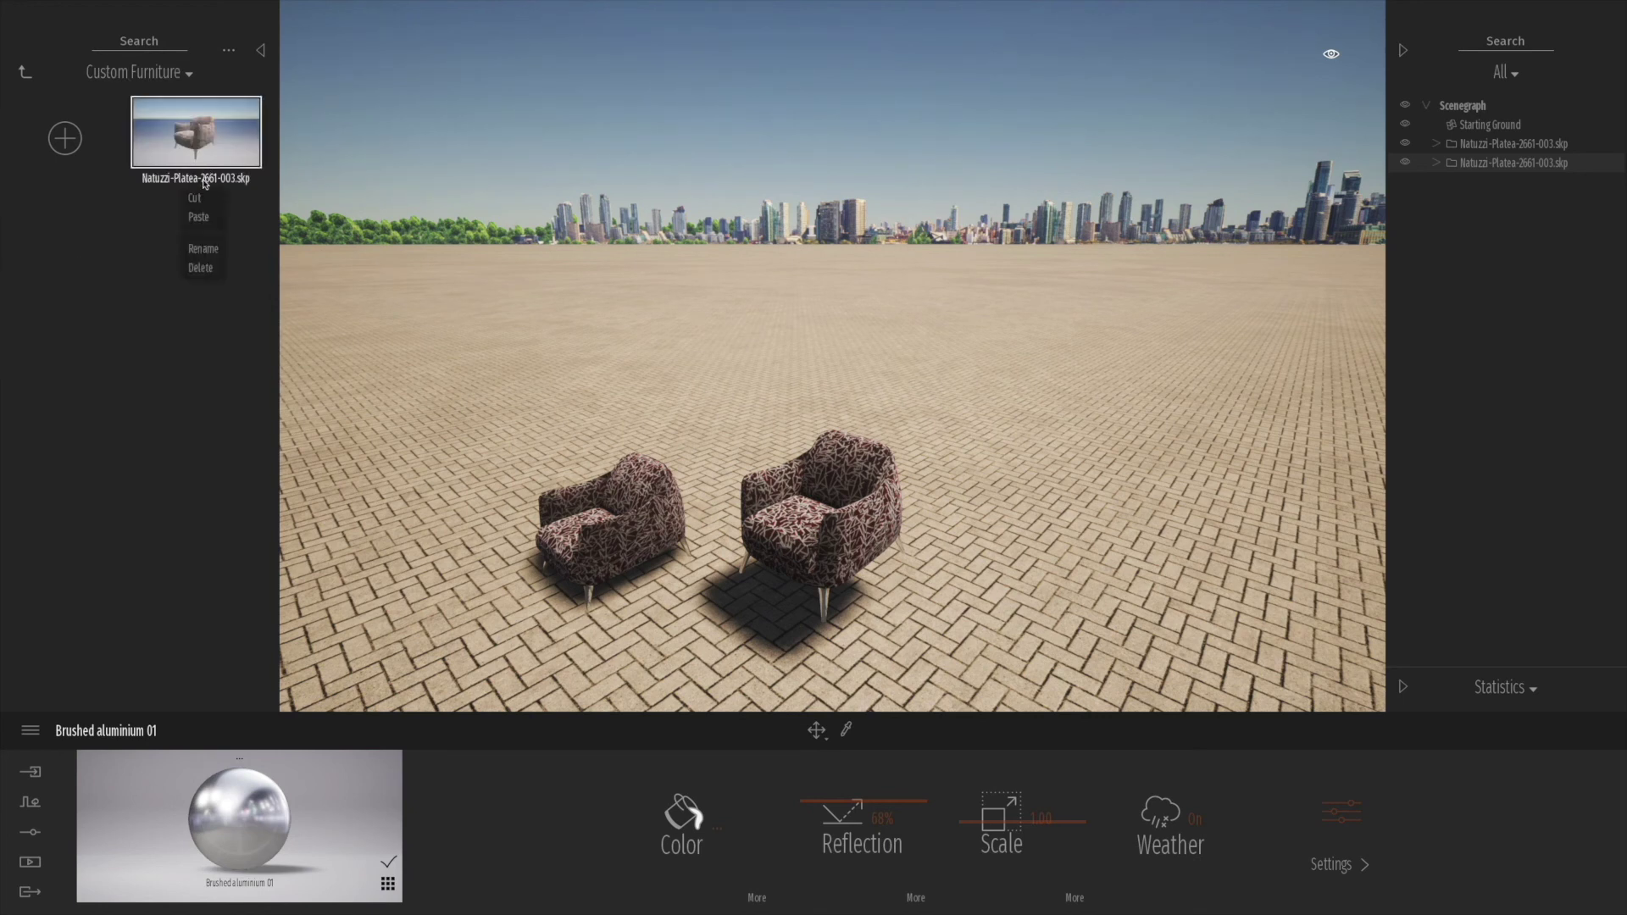
pyautogui.click(203, 249)
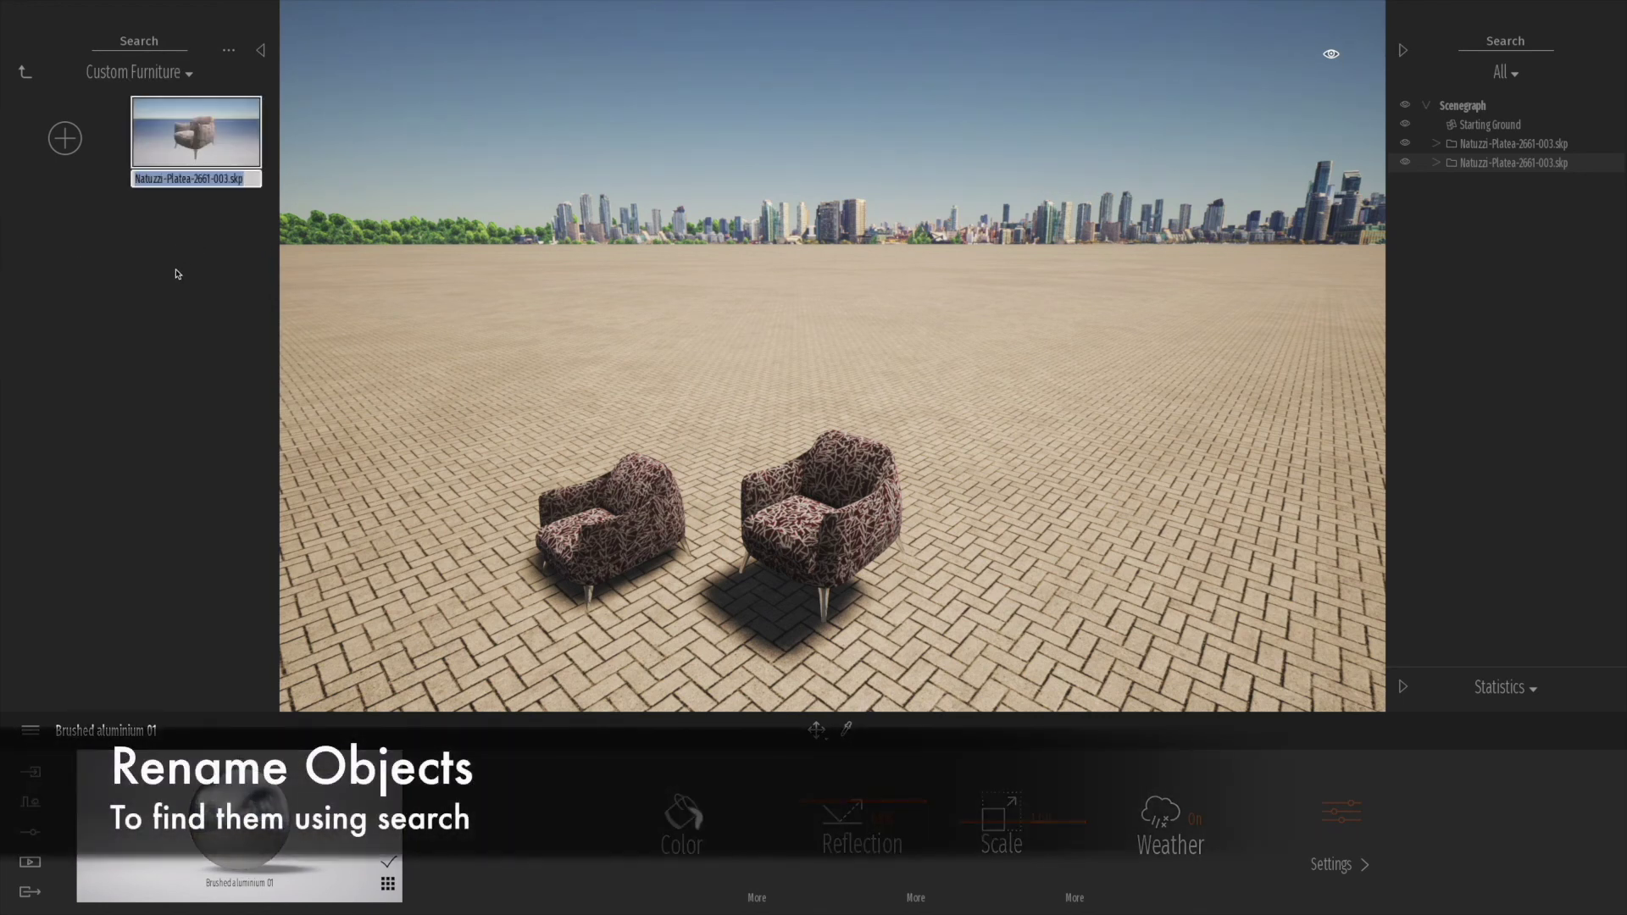
pyautogui.write('Red Pat')
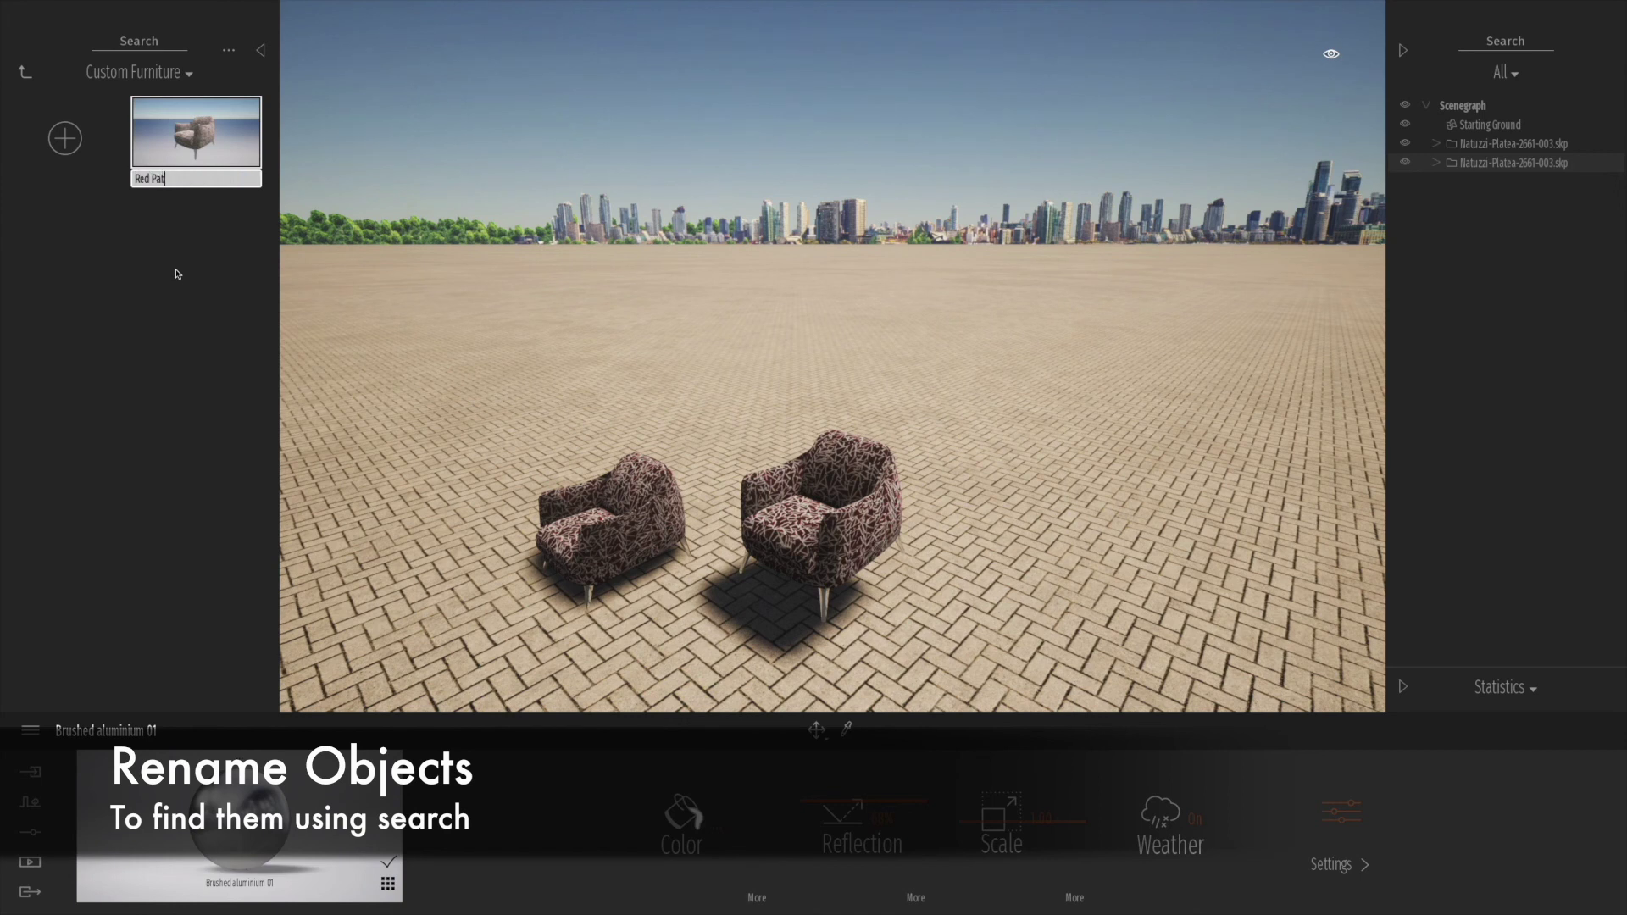
pyautogui.write('tere')
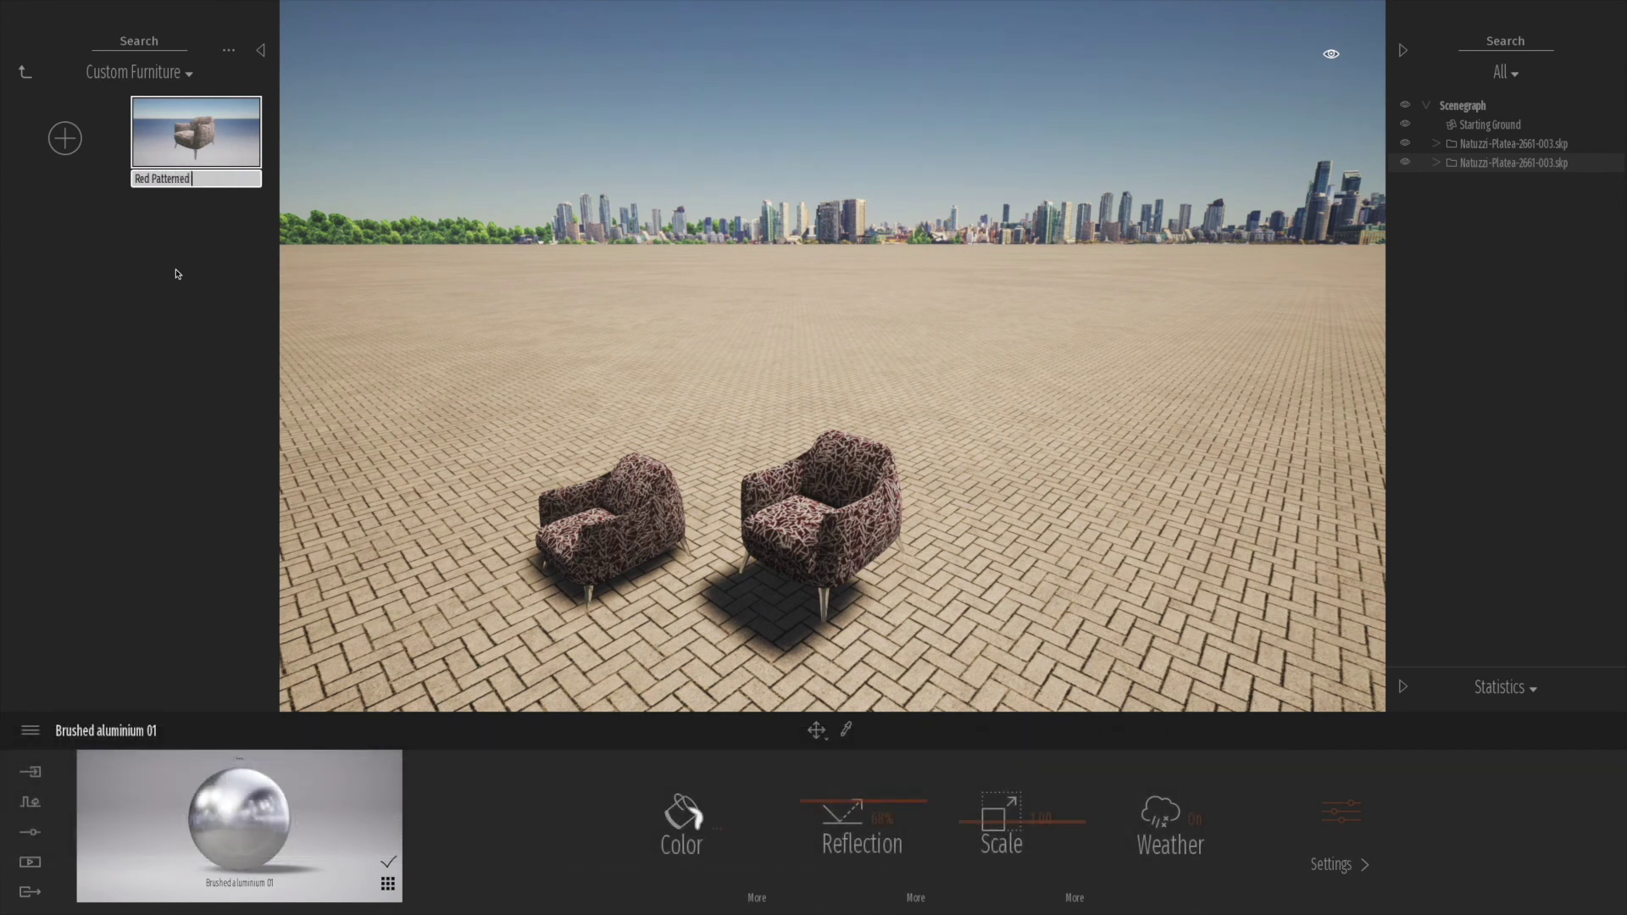
pyautogui.press('Return')
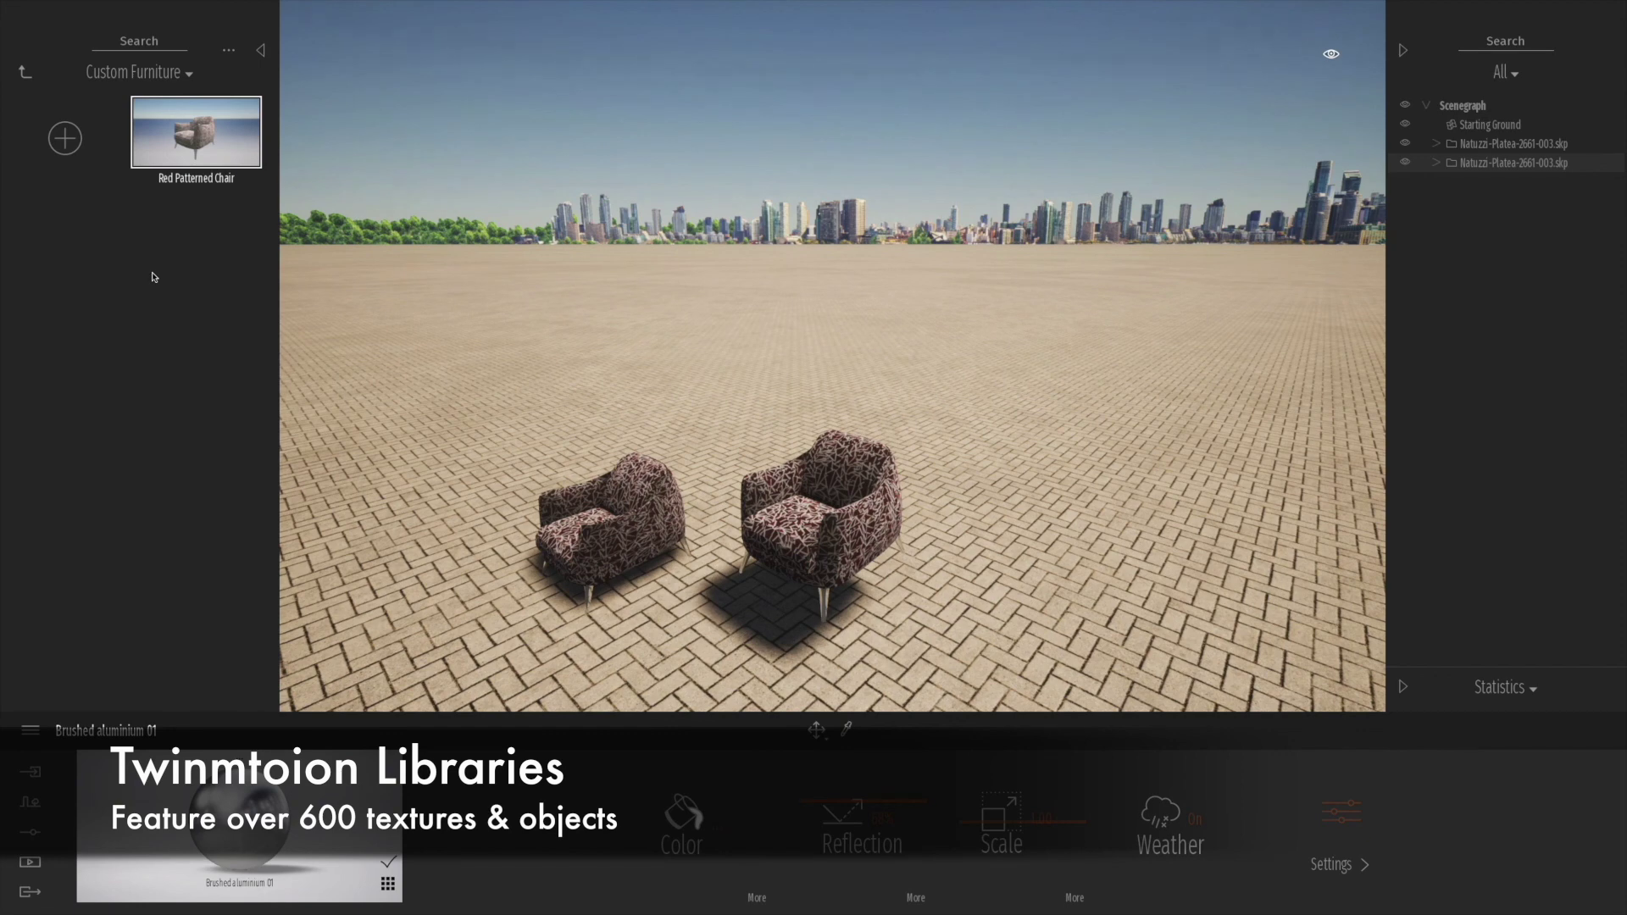
pyautogui.click(25, 72)
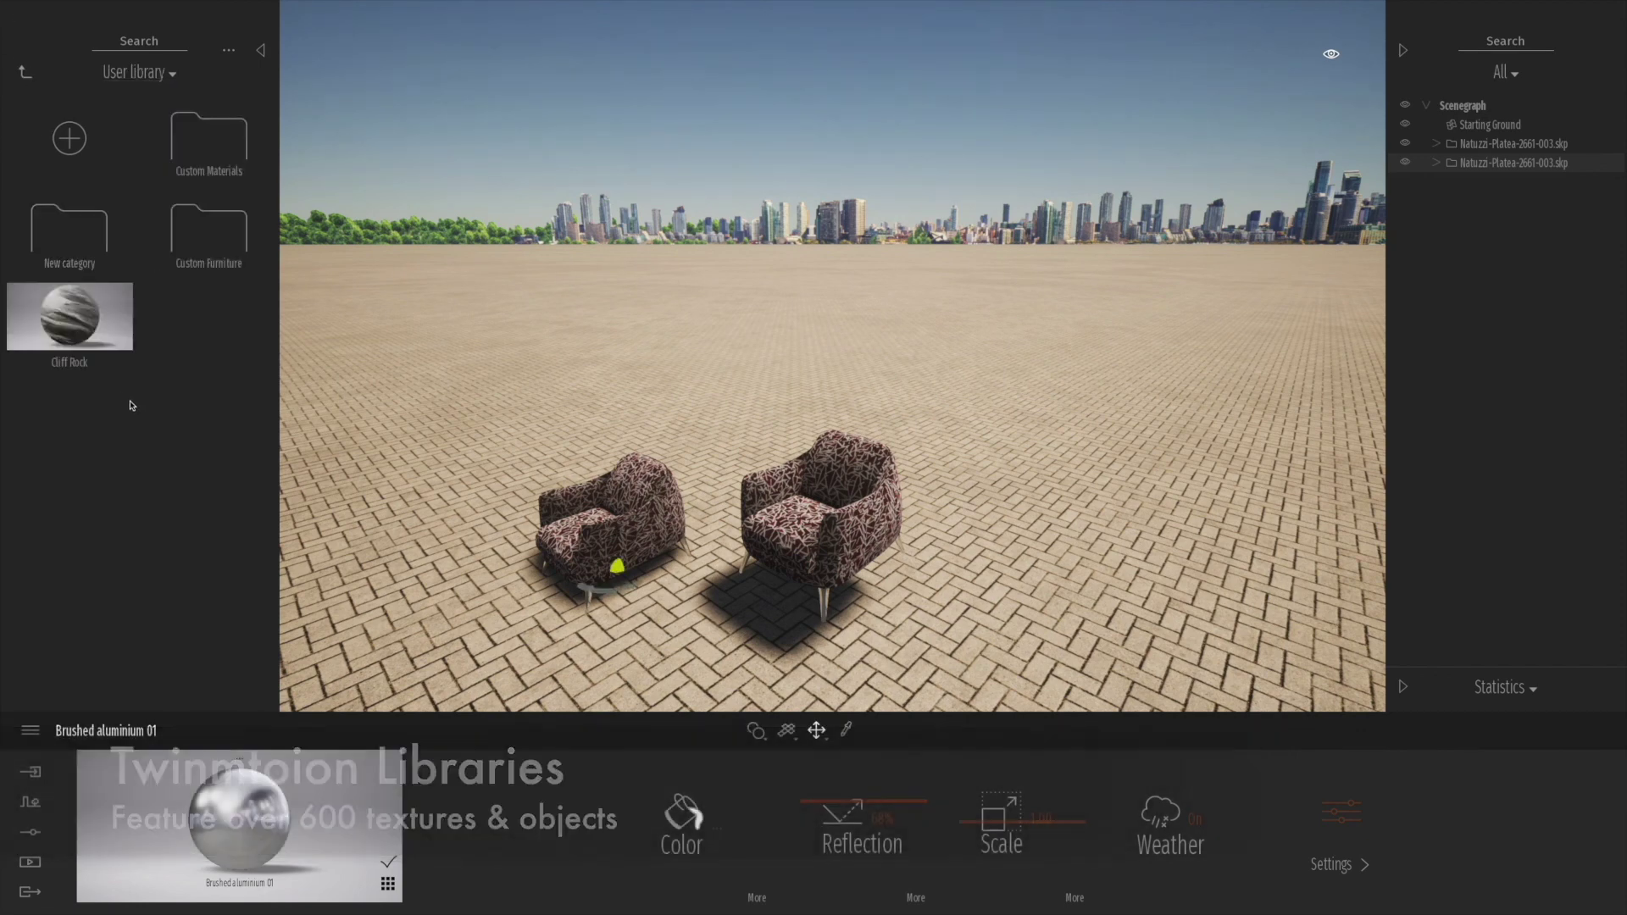